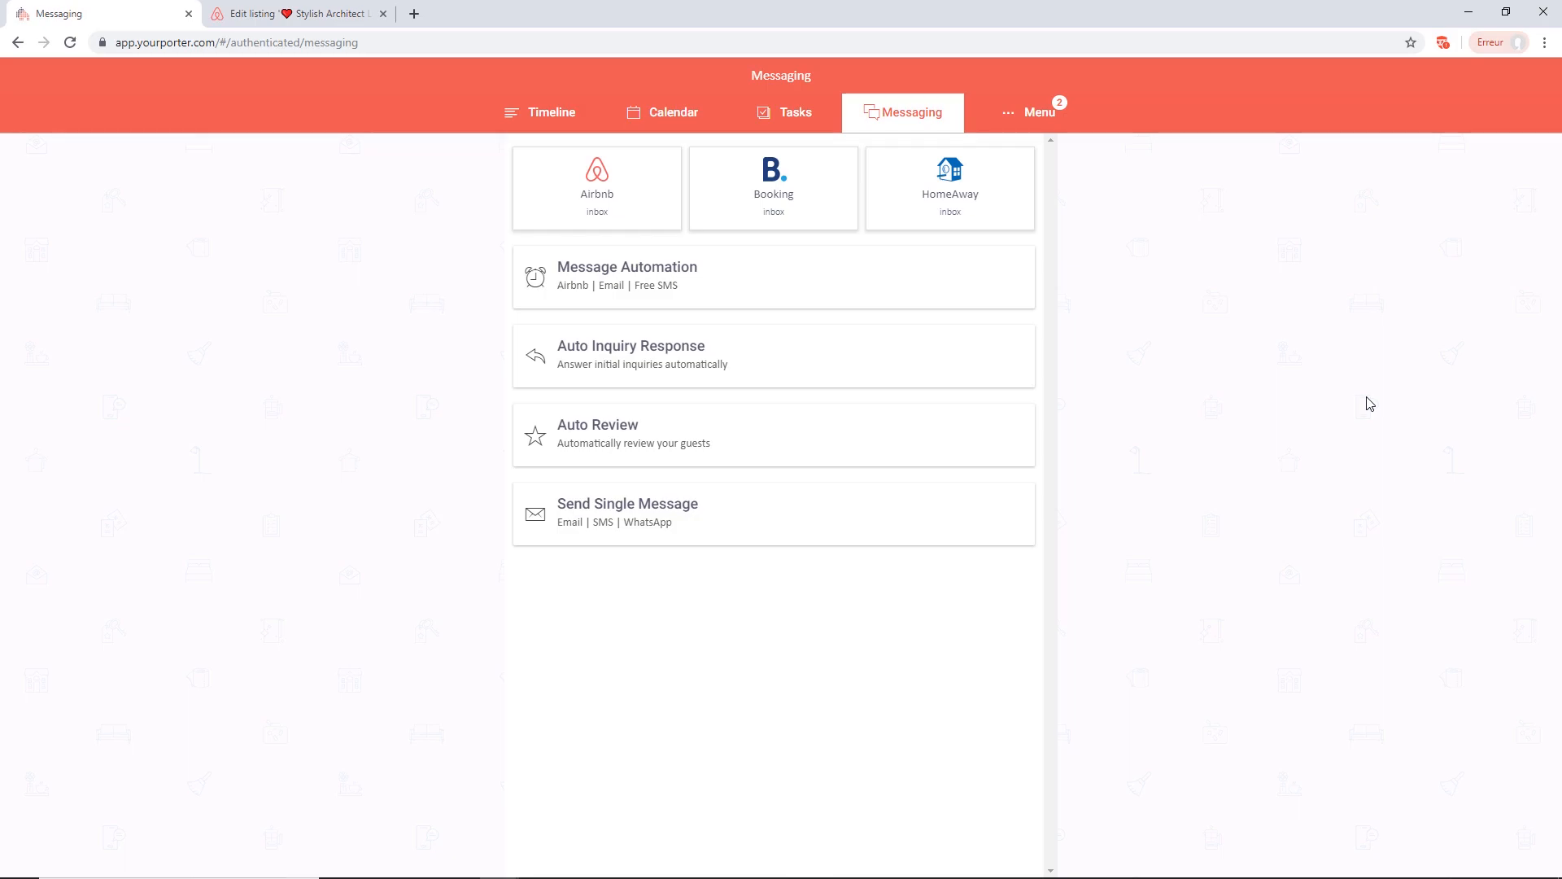
- Open the form for adding a new listing and go to its Airbnb calendar link field
{"action": "left_click", "coordinate": [1026, 120]}
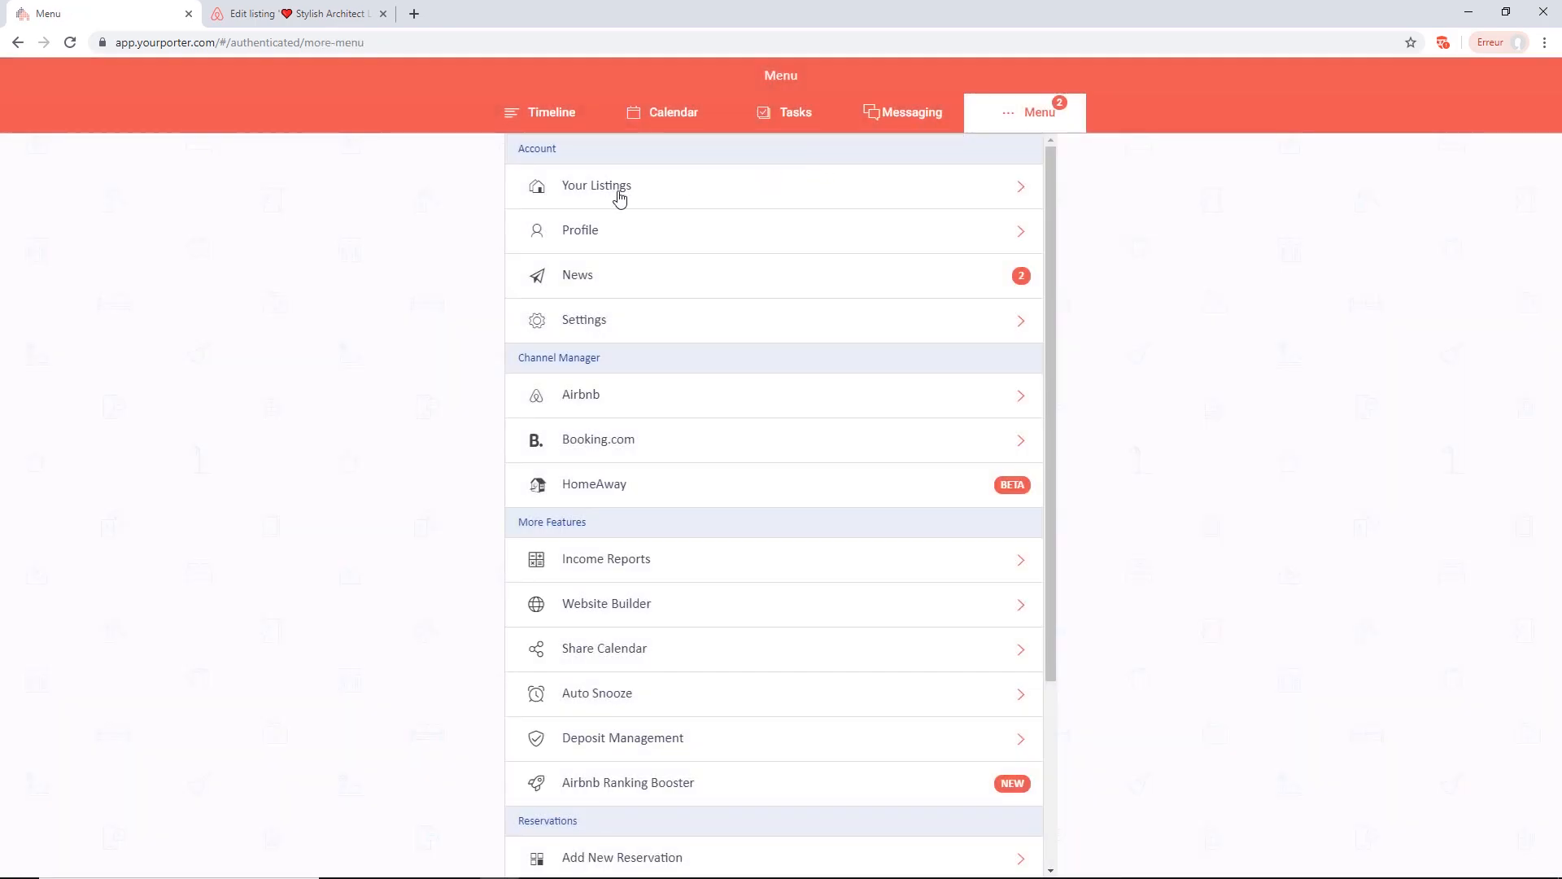
{"action": "left_click", "coordinate": [619, 198]}
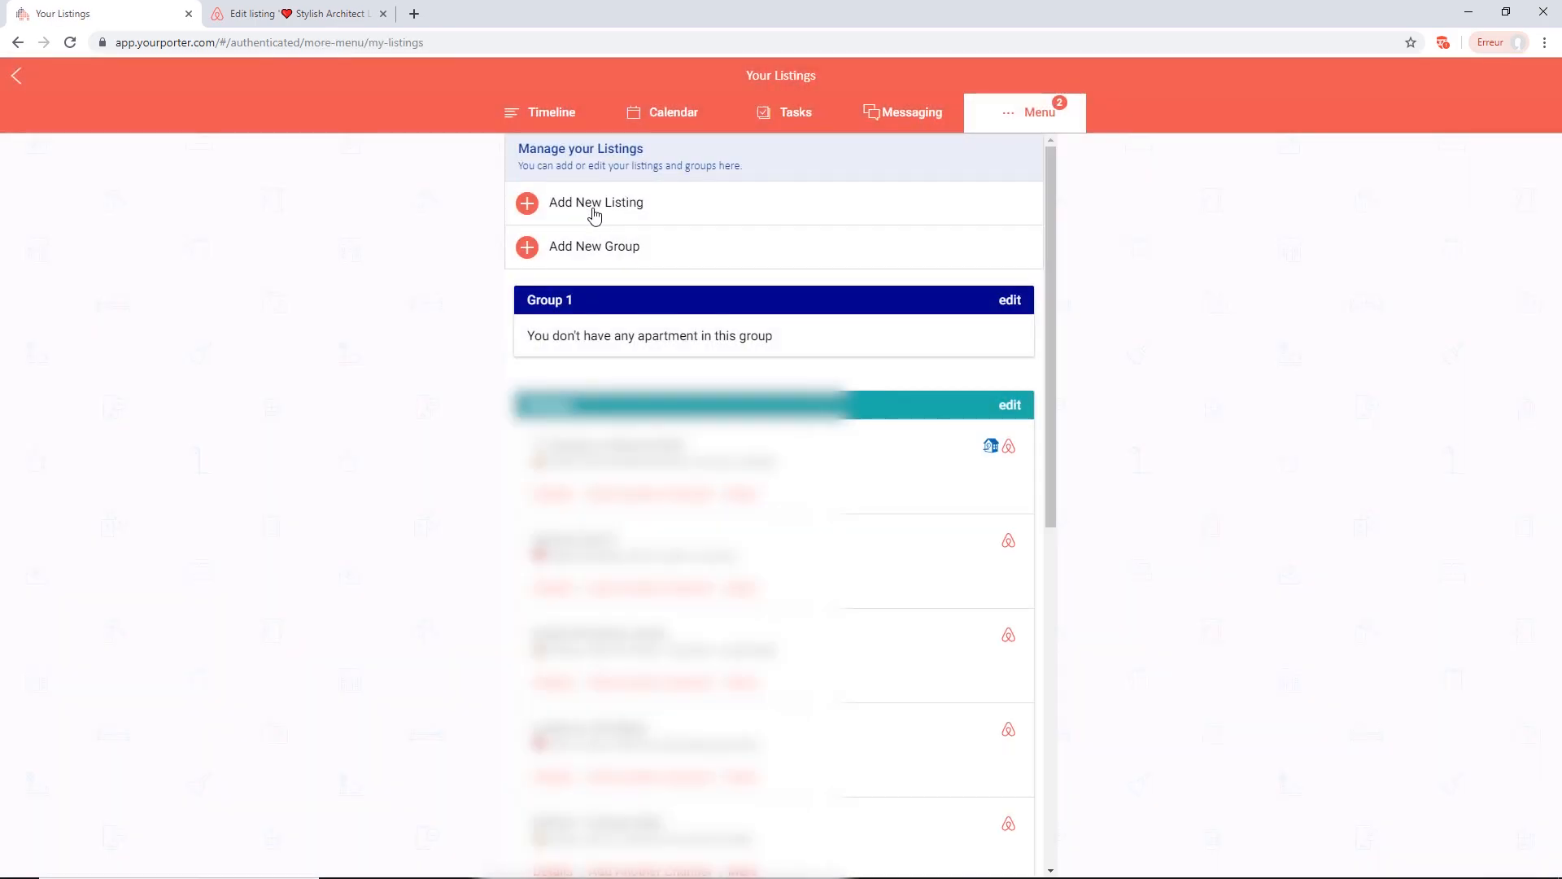
{"action": "left_click", "coordinate": [594, 212]}
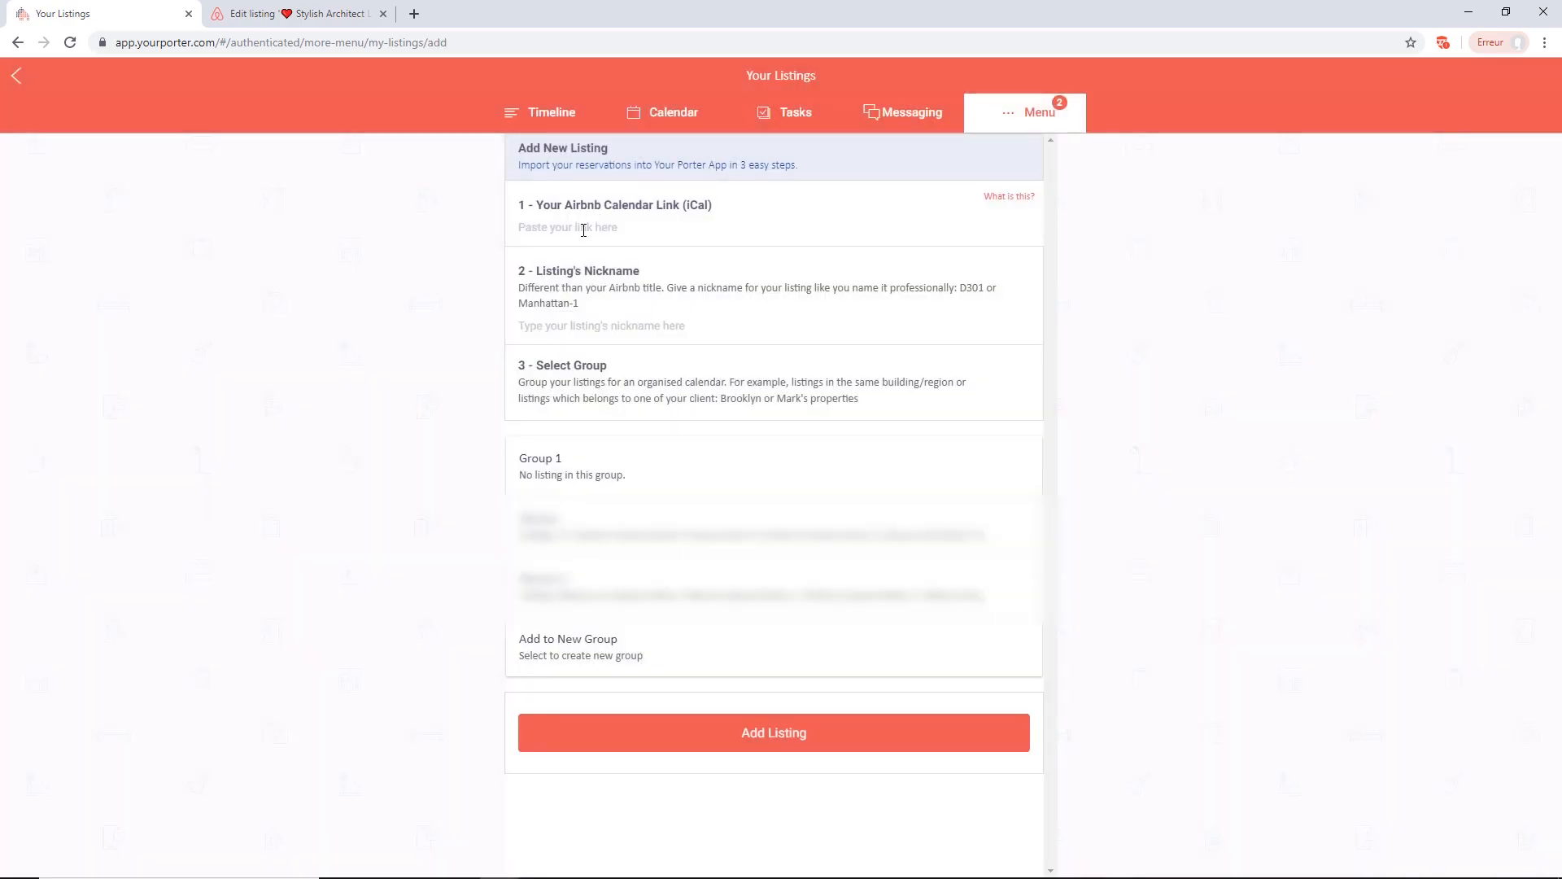
{"action": "left_click", "coordinate": [566, 235]}
- Switch to the Airbnb listing and copy its iCal export link from the calendar sync options under availability
{"action": "left_click", "coordinate": [317, 18]}
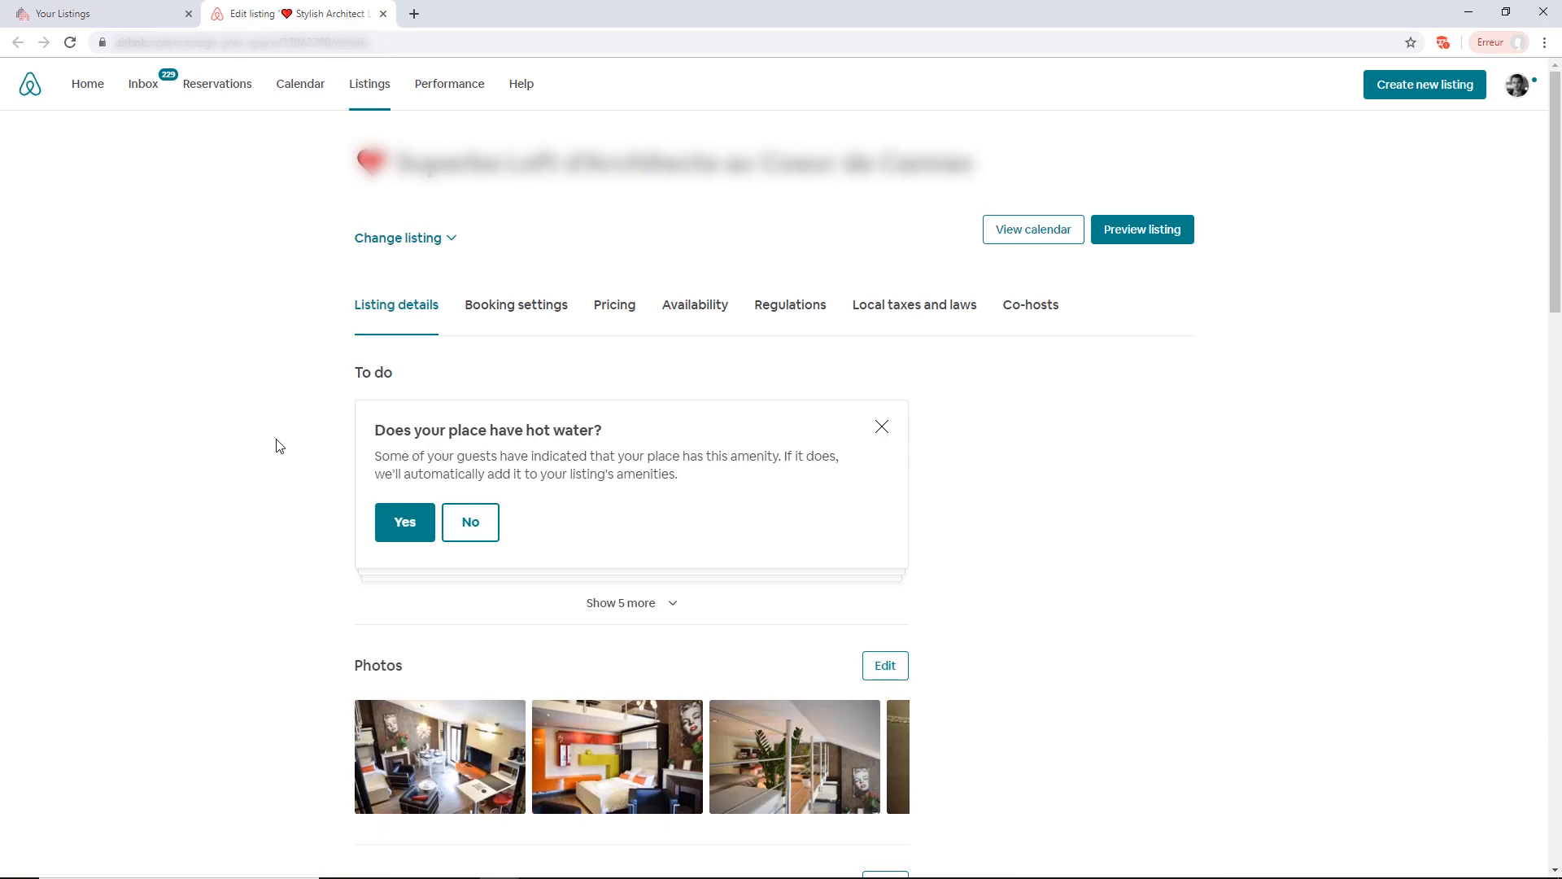
{"action": "left_click", "coordinate": [712, 317]}
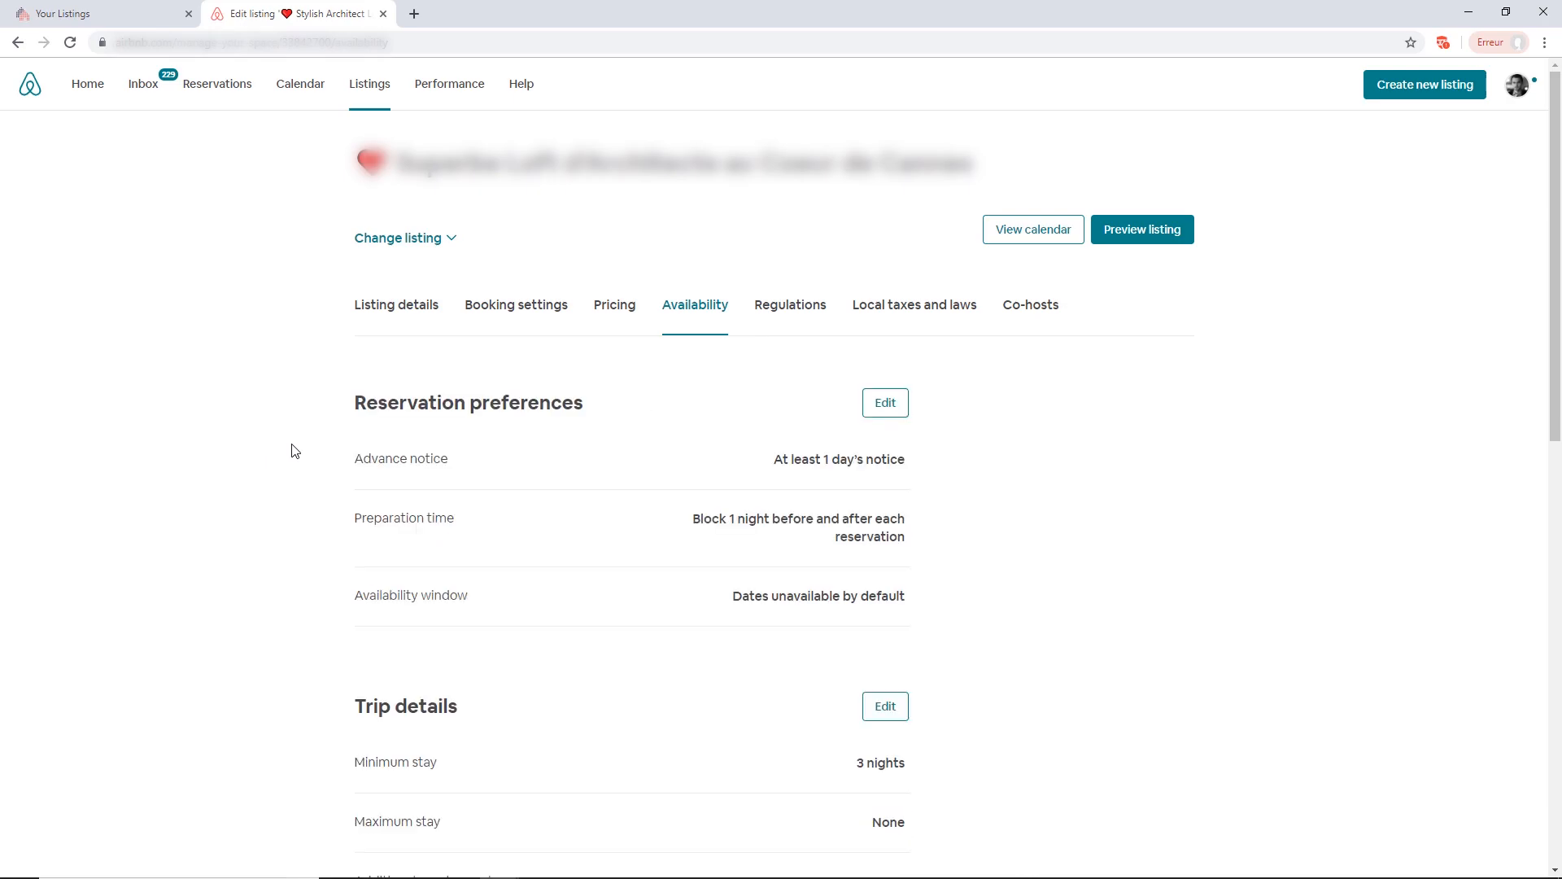
{"action": "scroll", "coordinate": [296, 478], "scroll_direction": "down", "scroll_amount": 10}
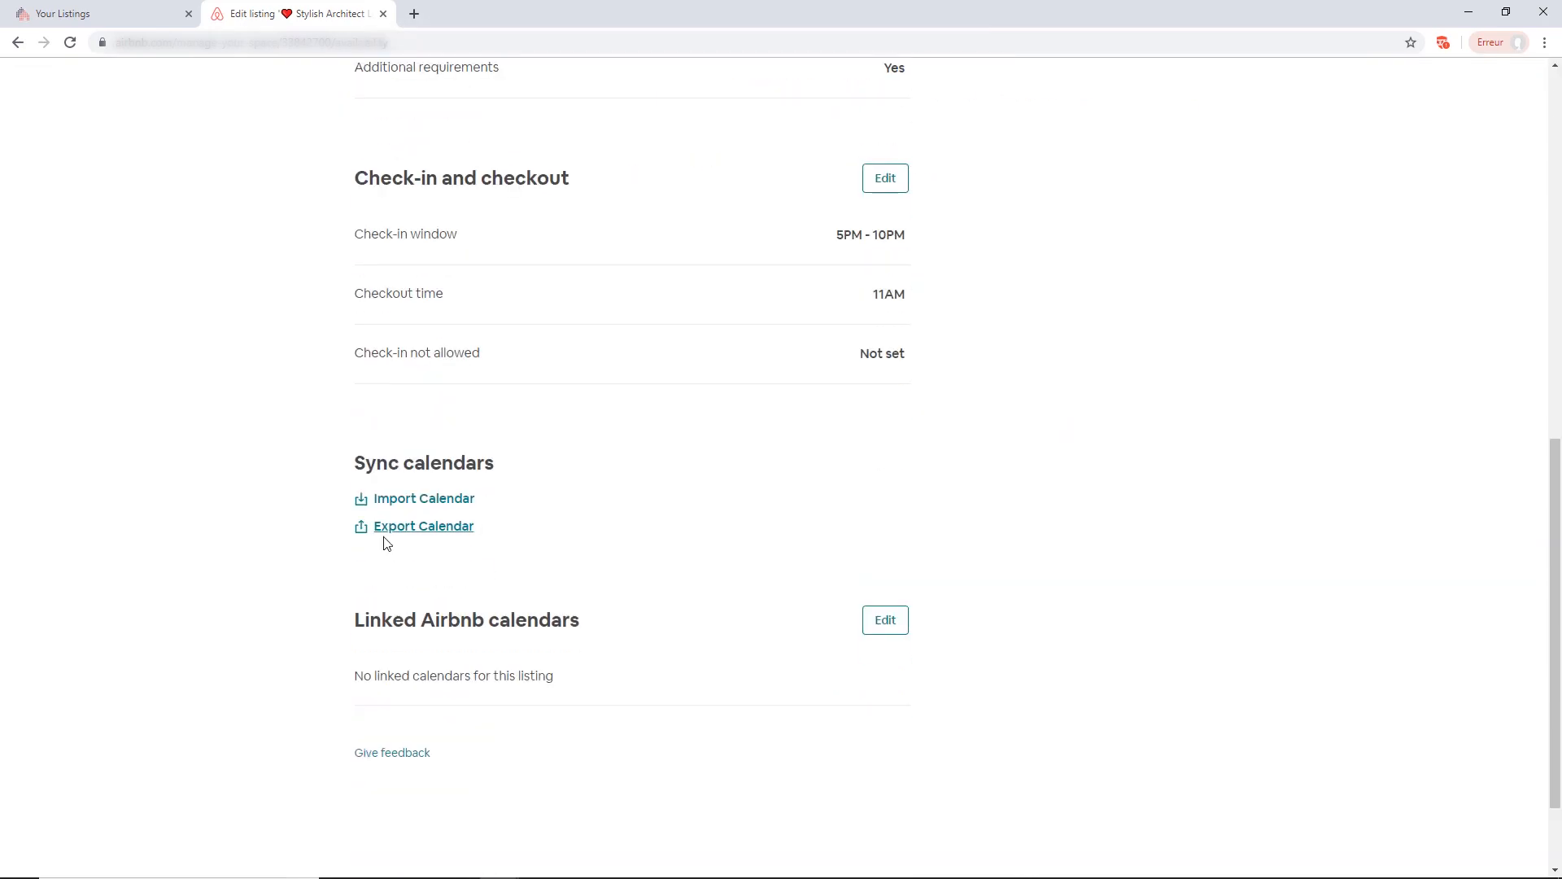
{"action": "left_click", "coordinate": [394, 528]}
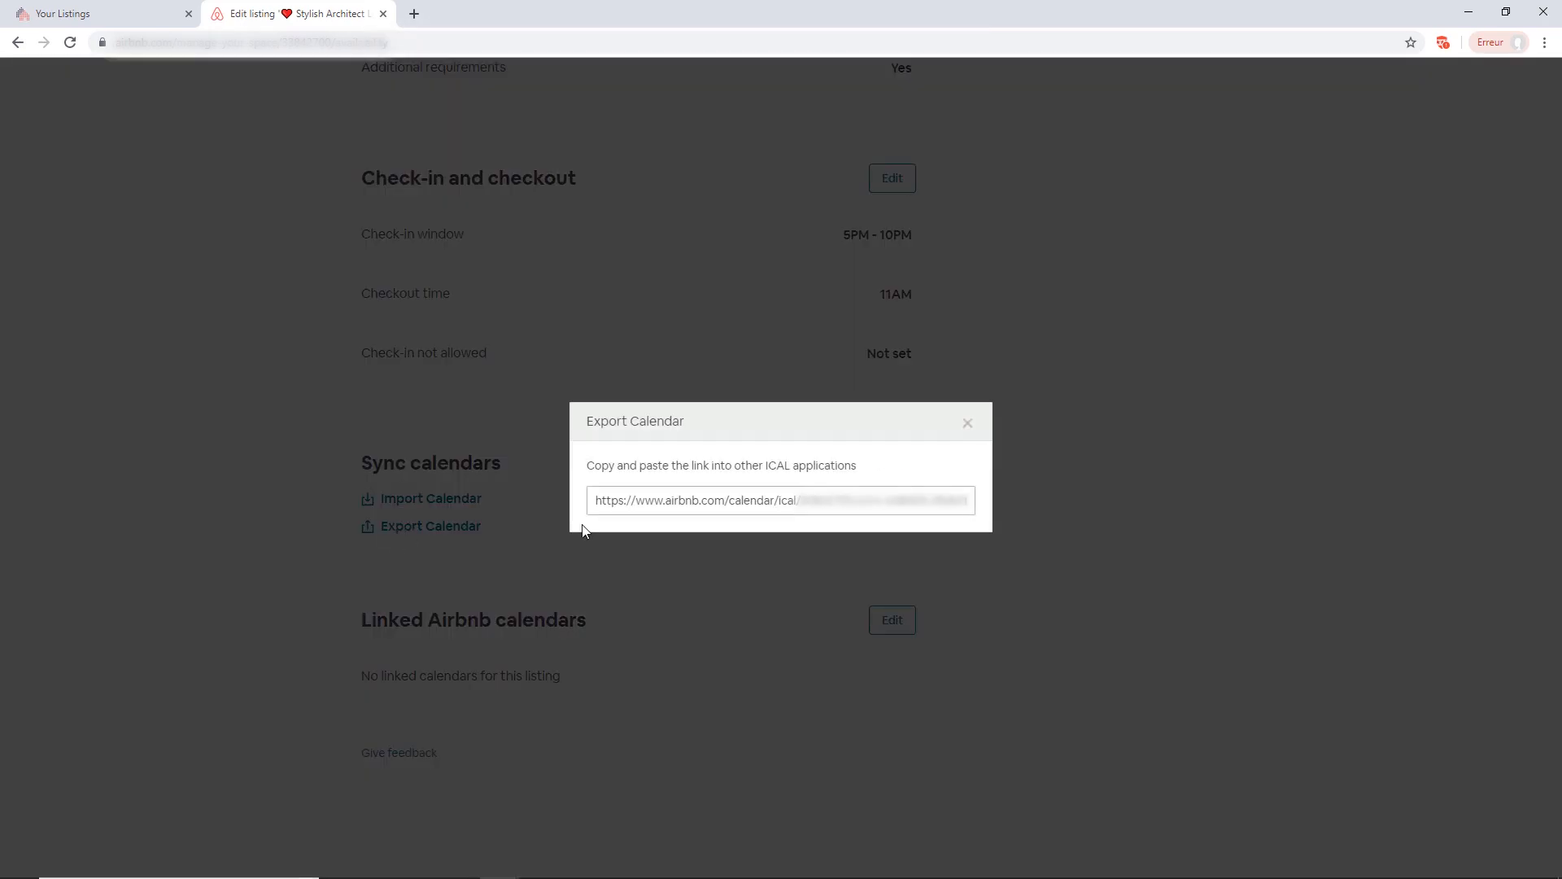
{"action": "left_click", "coordinate": [721, 508]}
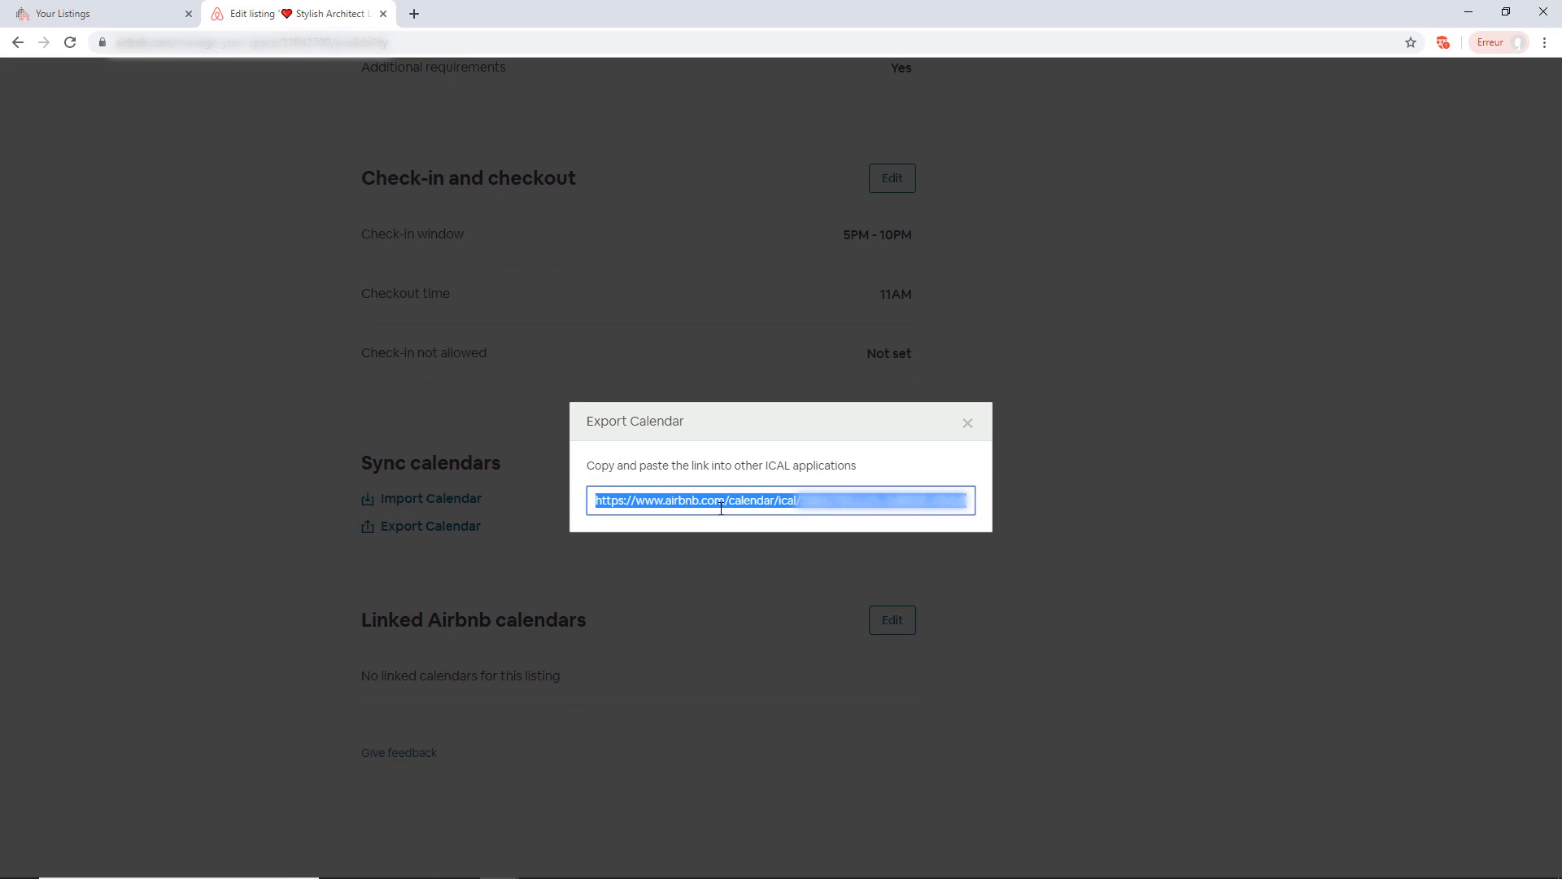
{"action": "key", "text": "ctrl+c"}
- Return to Your Porter App, paste the calendar link into the new listing form and go to the nickname field
{"action": "left_click", "coordinate": [144, 14]}
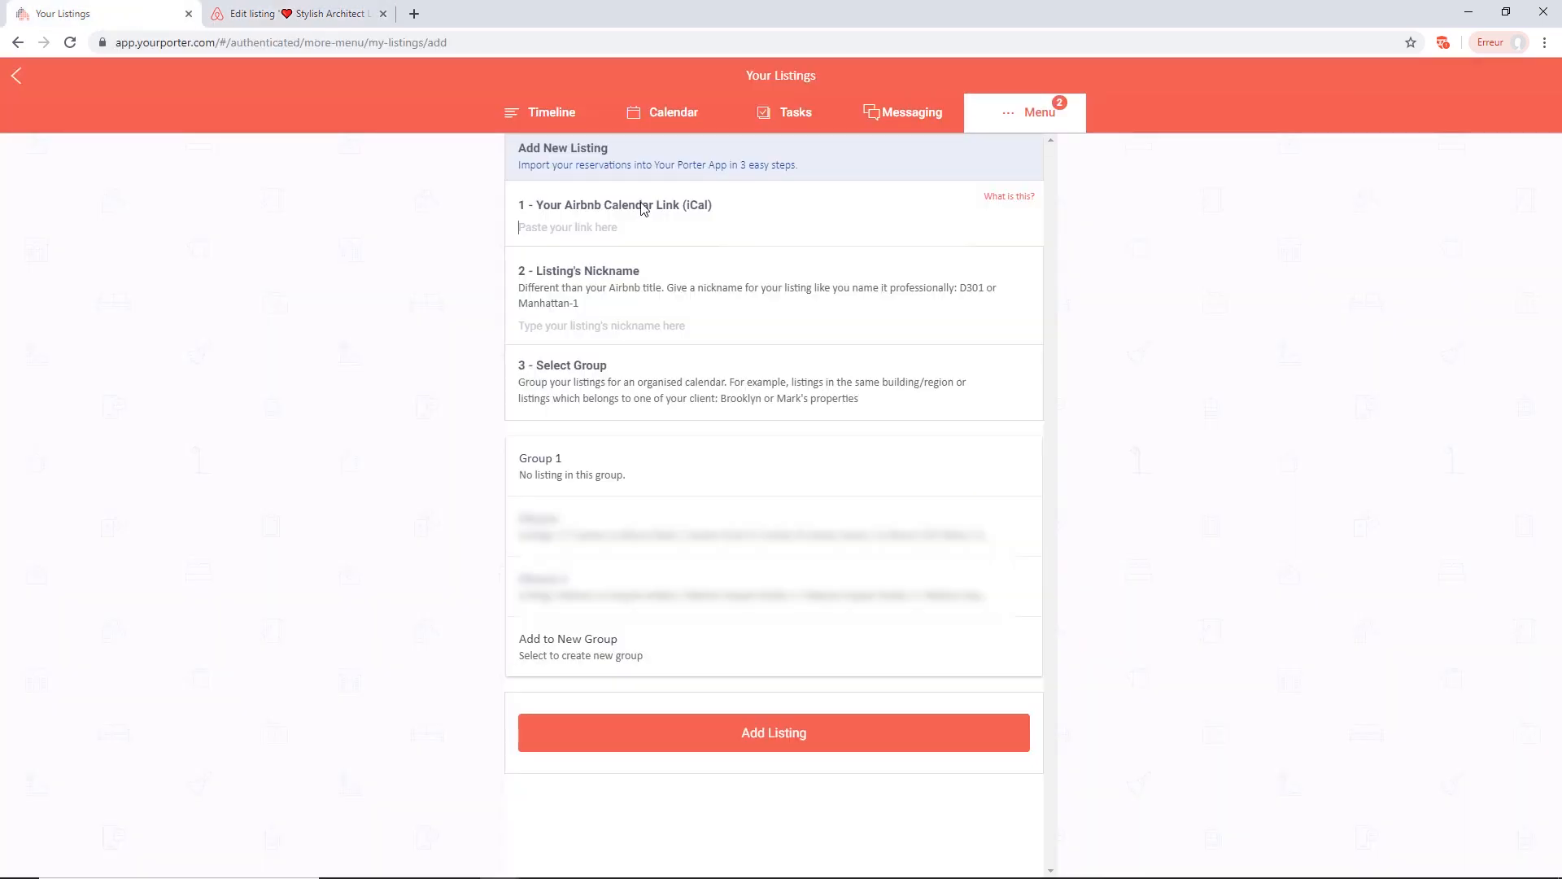
{"action": "key", "text": "ctrl+v"}
{"action": "left_click", "coordinate": [622, 326]}
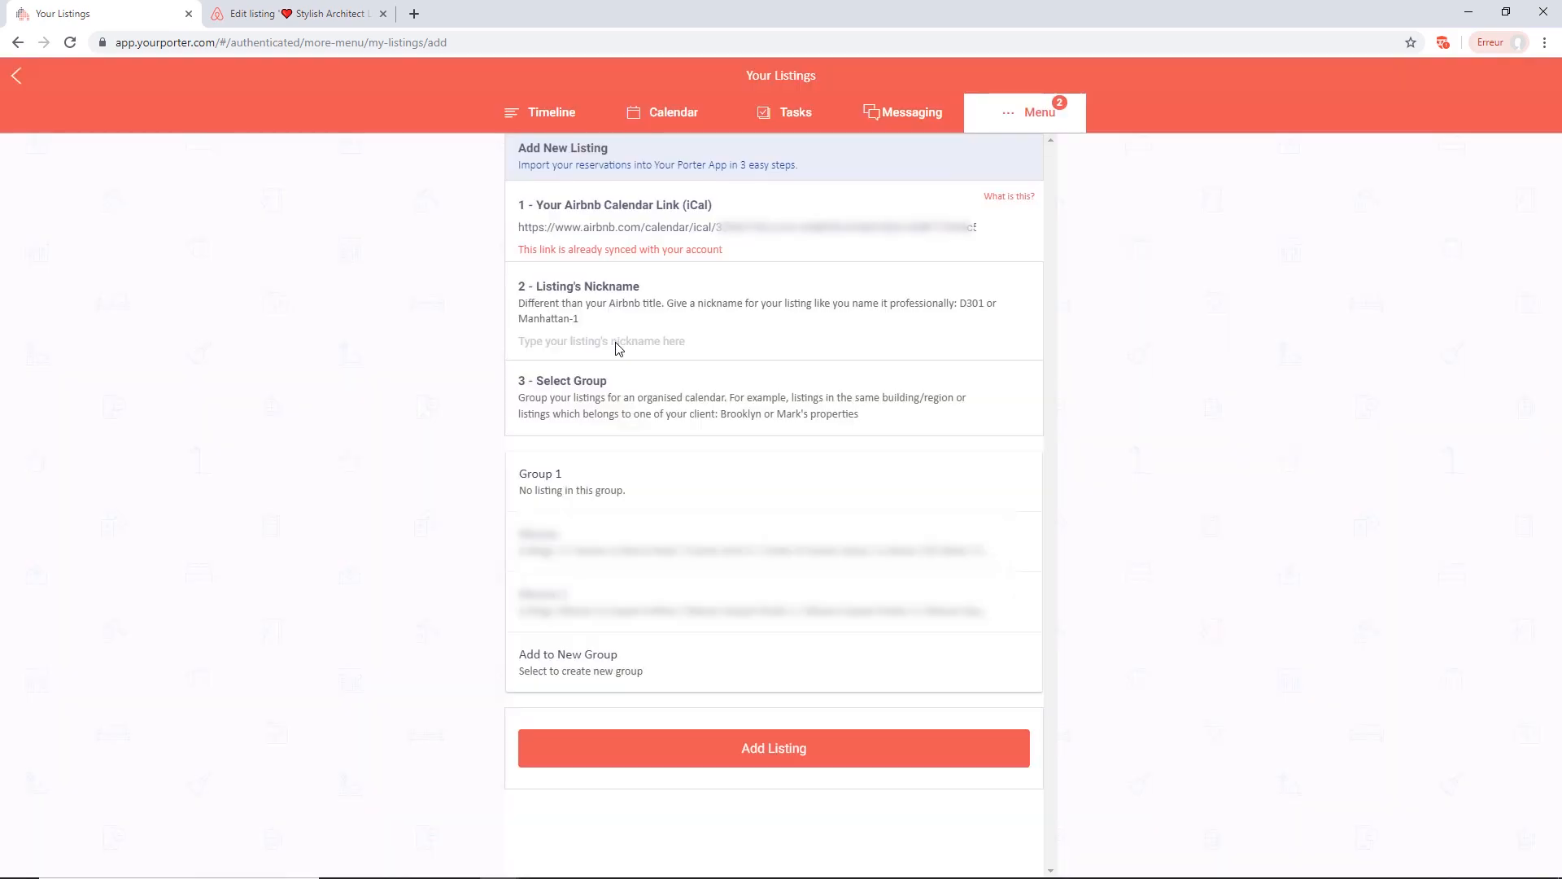
{"action": "left_click", "coordinate": [617, 347]}
- Start a new website in the Website Builder with the name Rent in Cannes and the Porter subdomain rentincannes, and continue
{"action": "left_click", "coordinate": [1052, 123]}
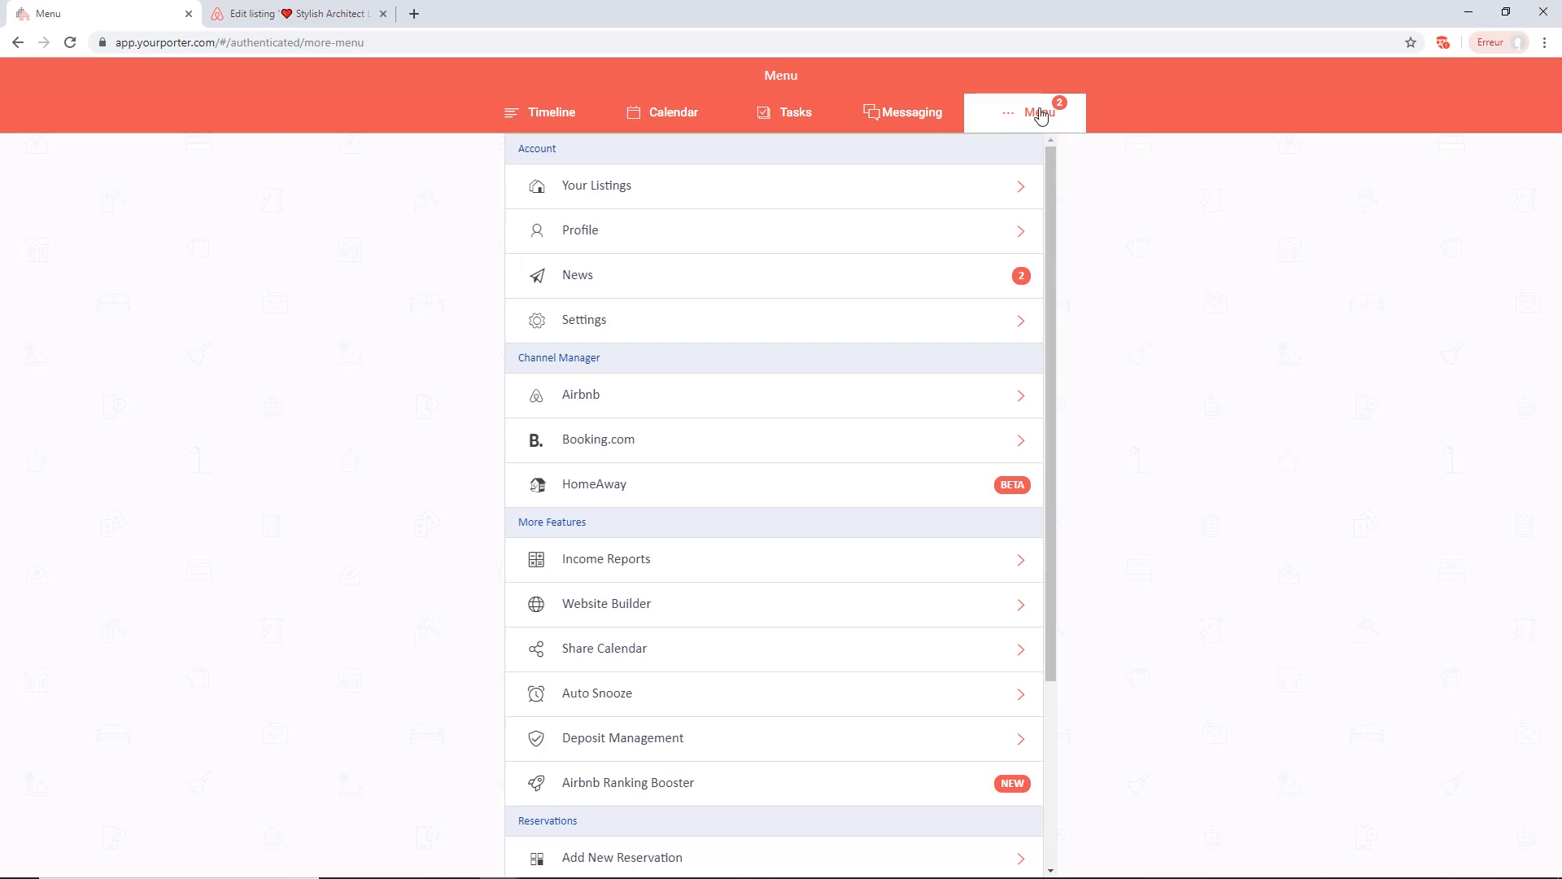
{"action": "left_click", "coordinate": [652, 621]}
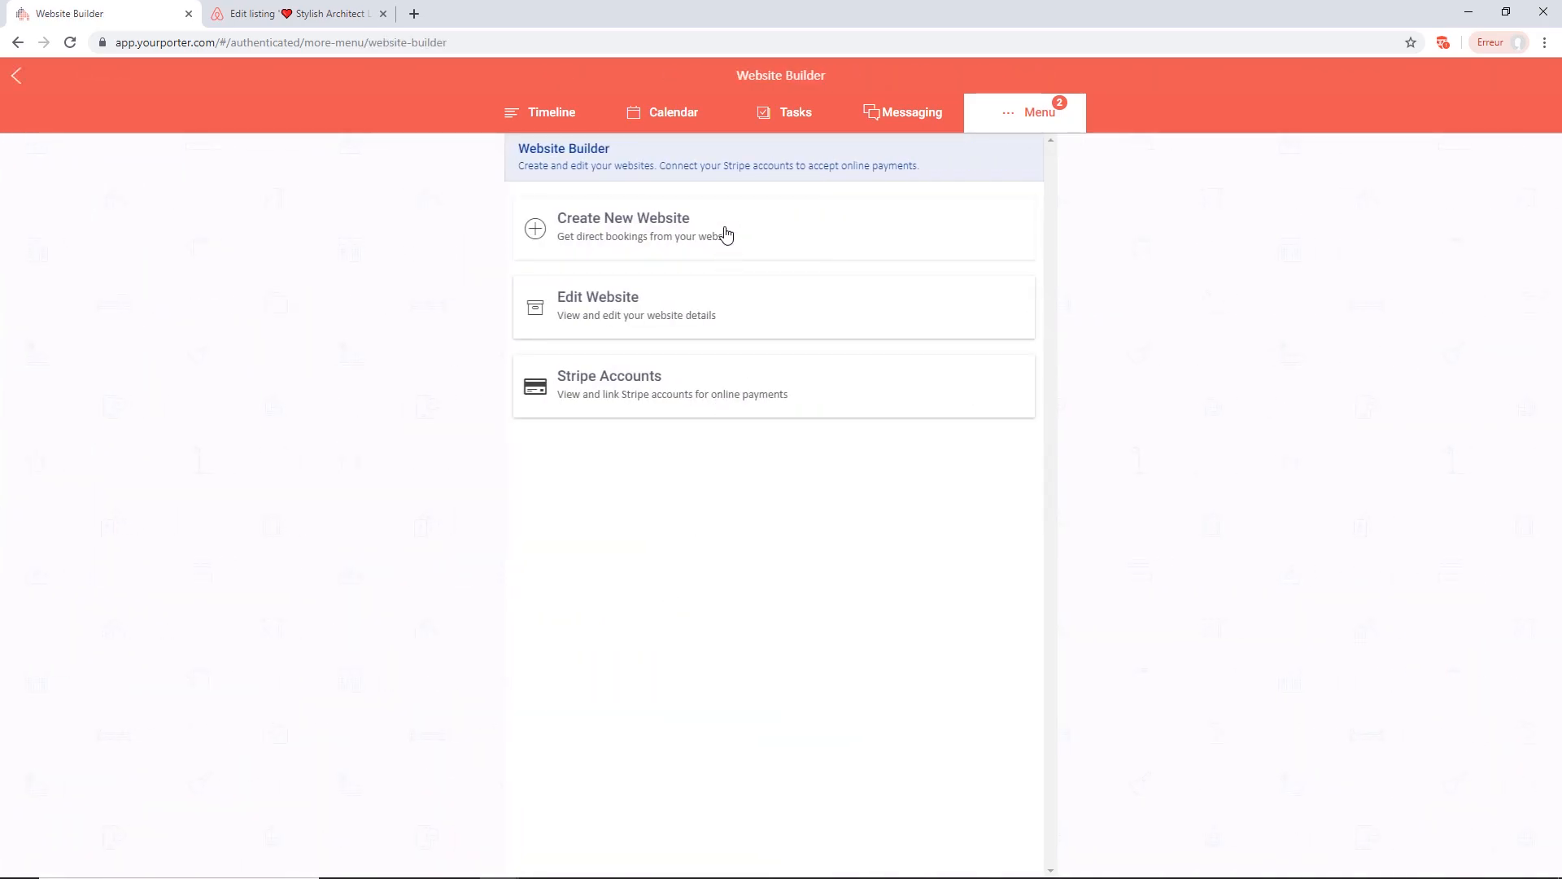
{"action": "left_click", "coordinate": [727, 236]}
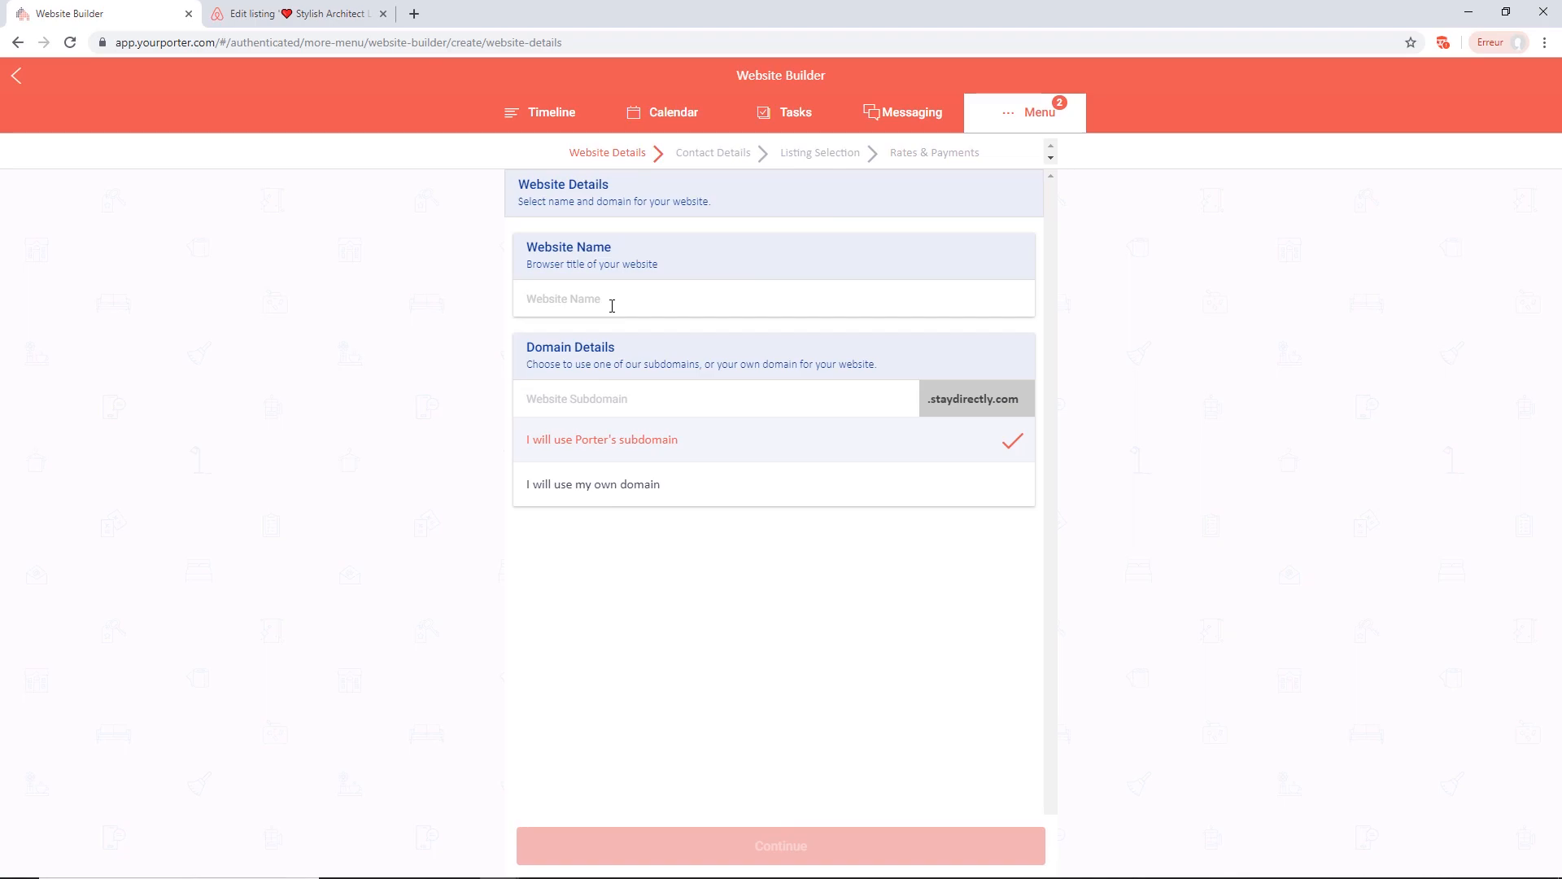
{"action": "type", "text": "Rent in Cannes"}
{"action": "left_click", "coordinate": [569, 401]}
{"action": "type", "text": "rentincannes"}
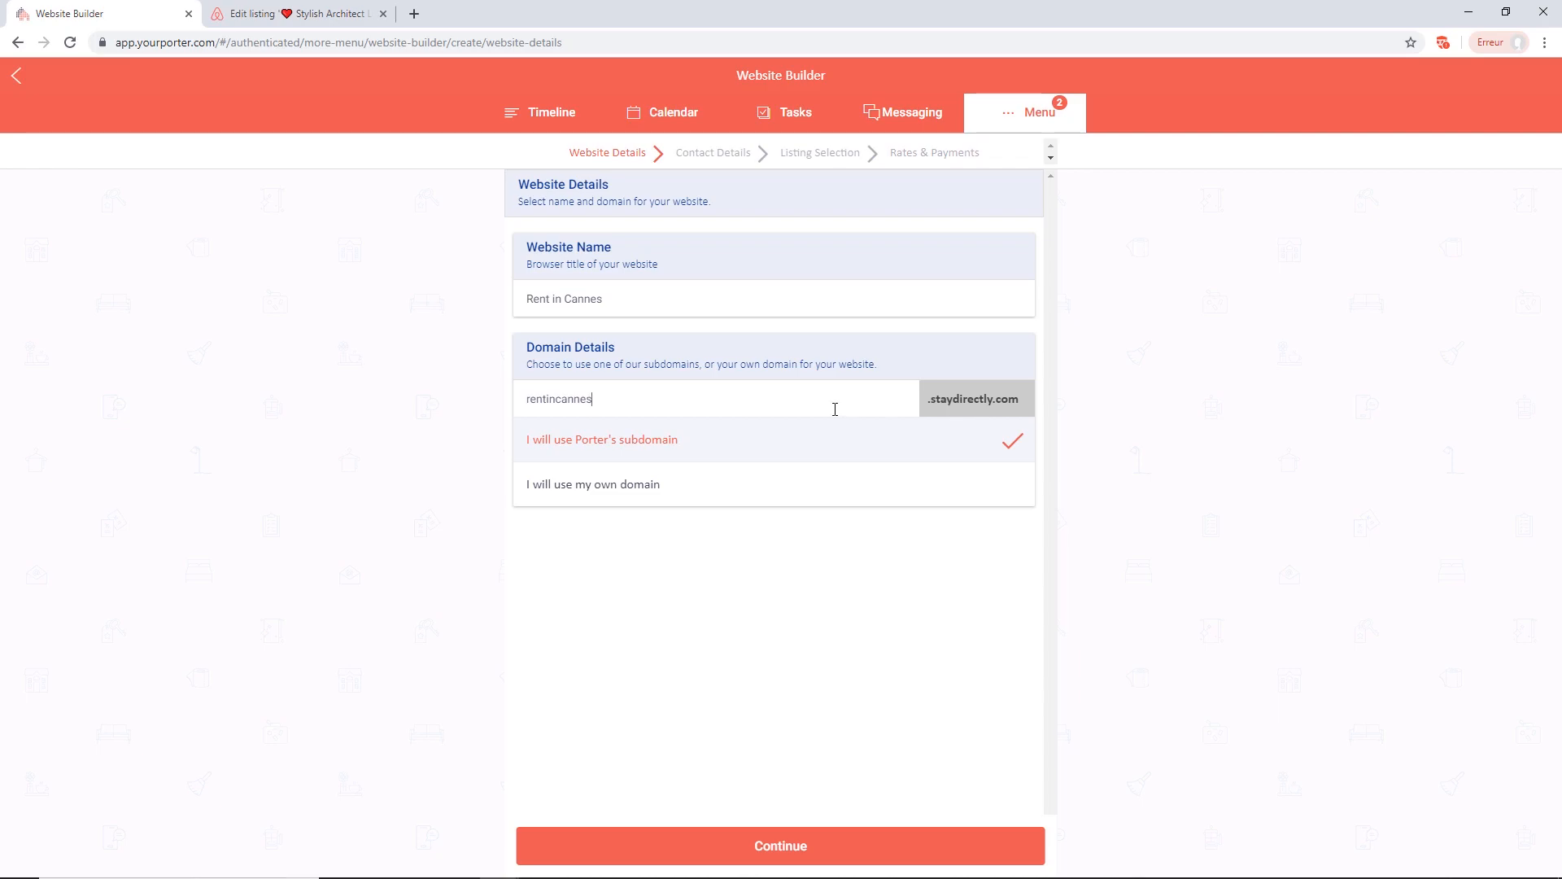
{"action": "left_click", "coordinate": [781, 846]}
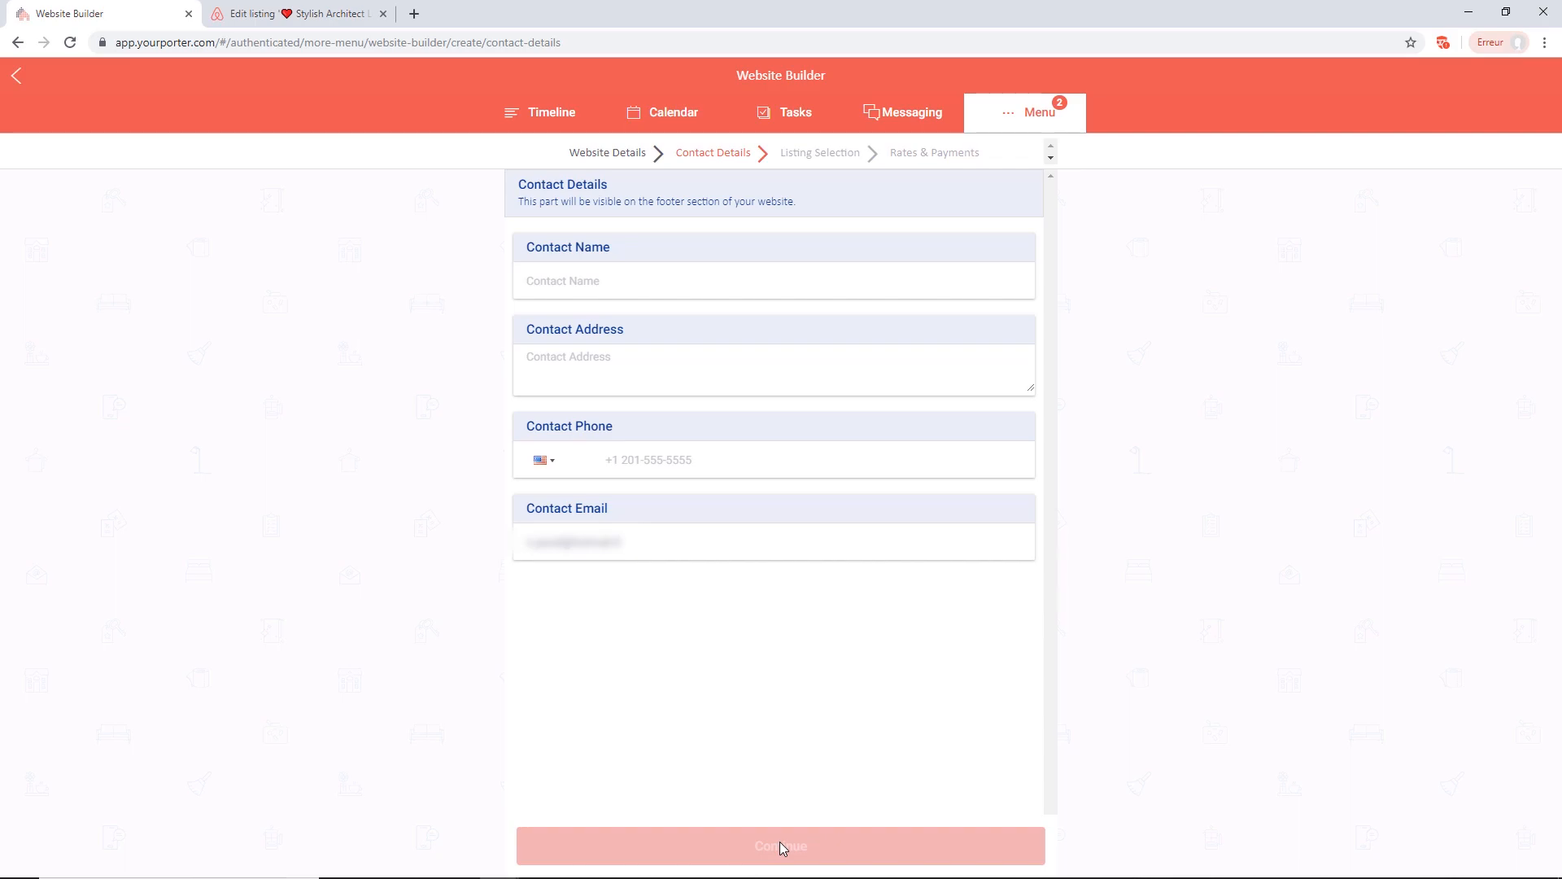
- Fill in the website's contact details, including the contact's name and address, and proceed to the listing selection
{"action": "left_click", "coordinate": [790, 289]}
{"action": "type", "text": "Pavel"}
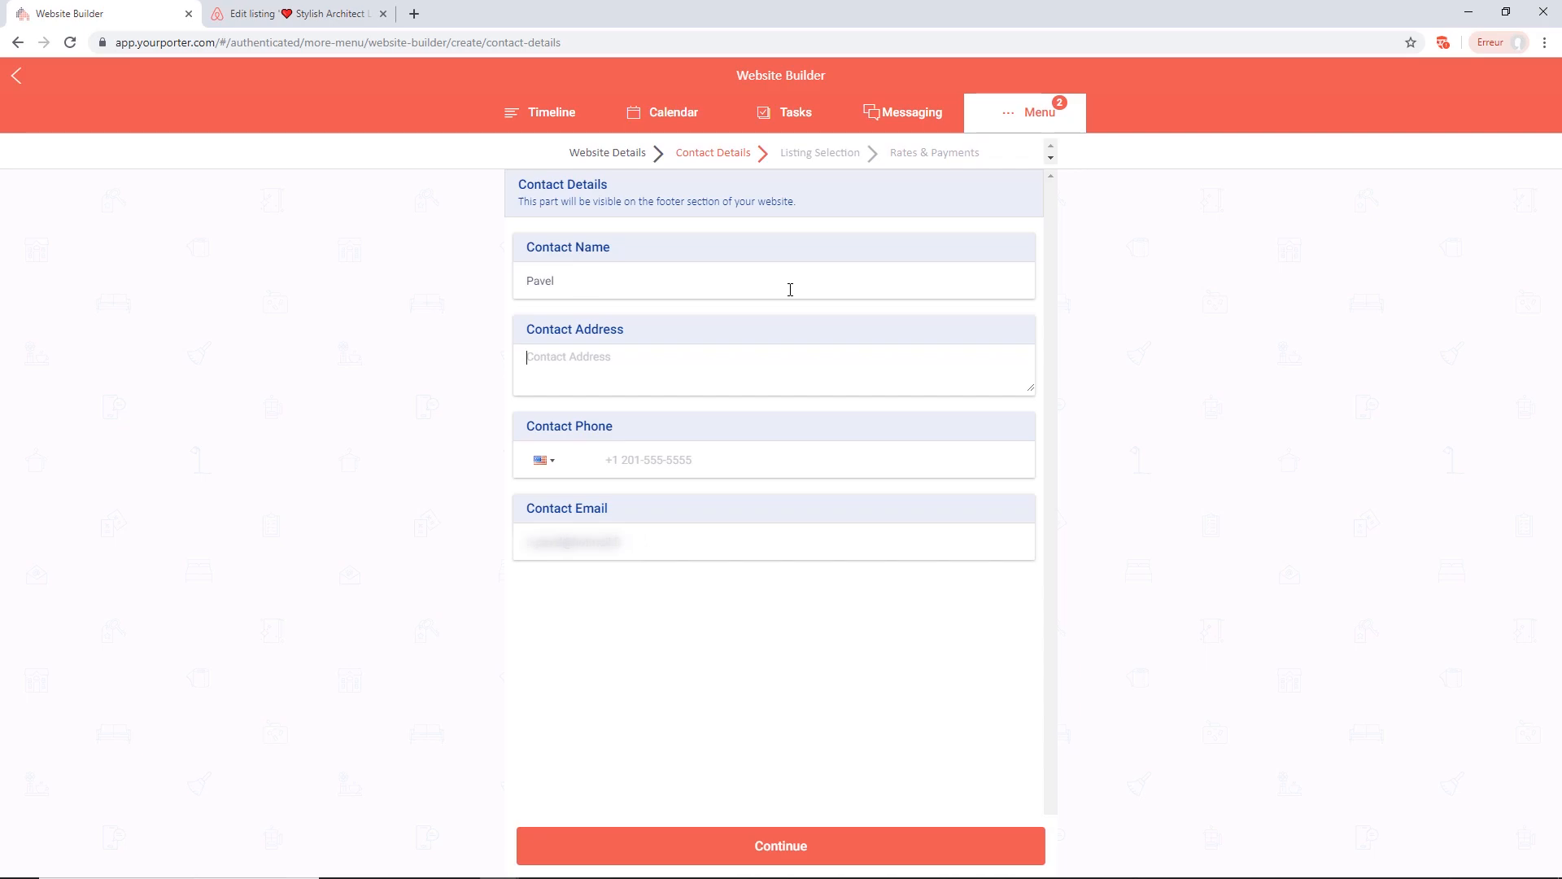
{"action": "type", "text": "address"}
{"action": "left_click", "coordinate": [650, 458]}
{"action": "left_click", "coordinate": [626, 553]}
{"action": "left_click", "coordinate": [781, 847]}
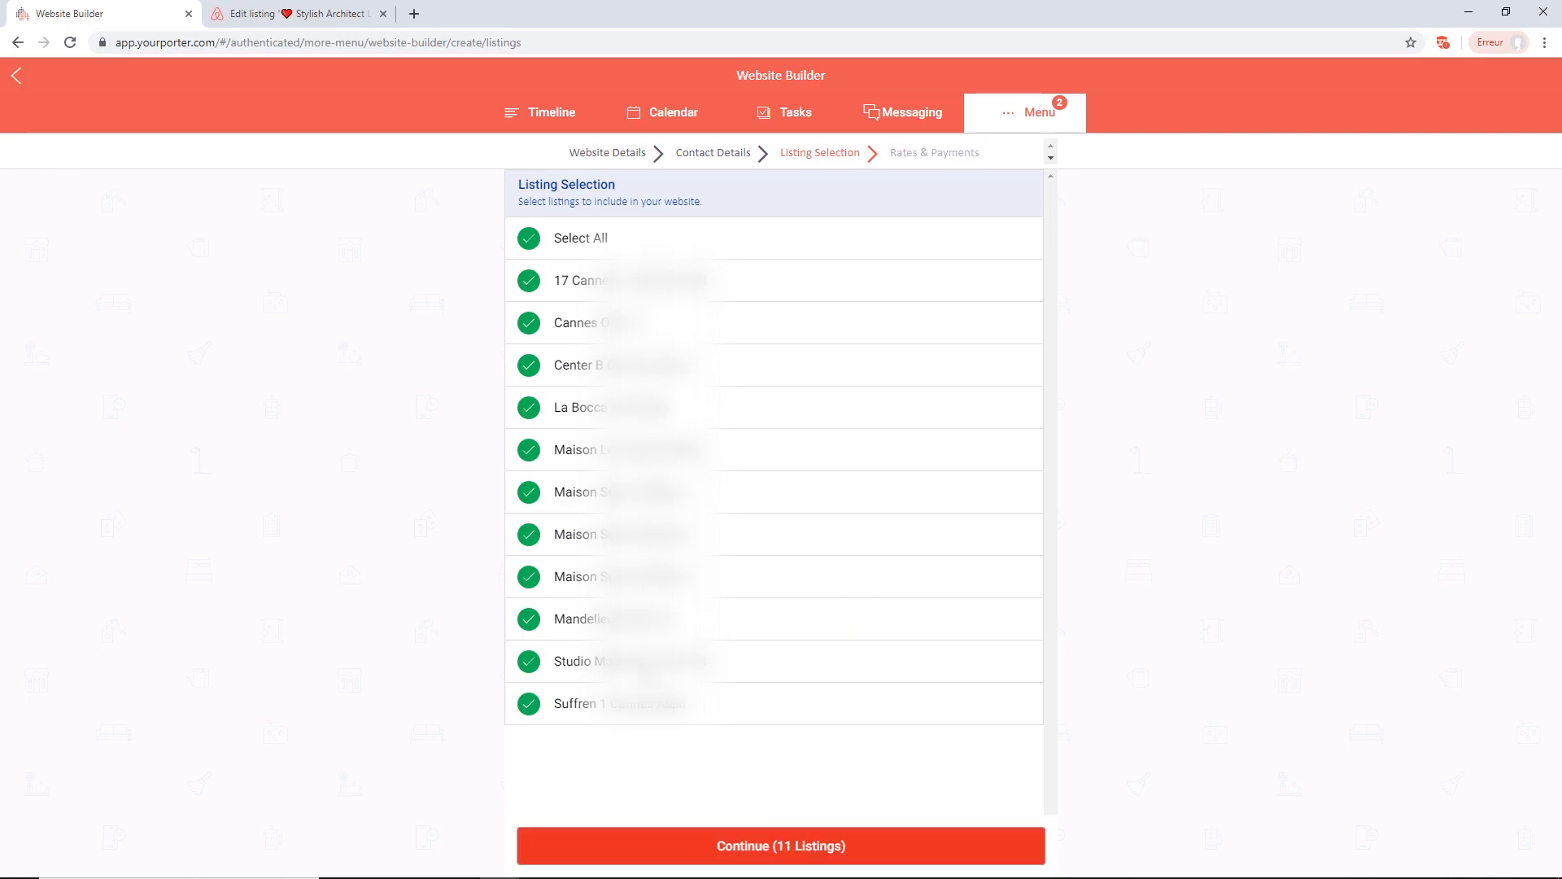
- Include all listings in the website, set the rate markup to 10% and keep EUR(€) as the currency
{"action": "left_click", "coordinate": [781, 845]}
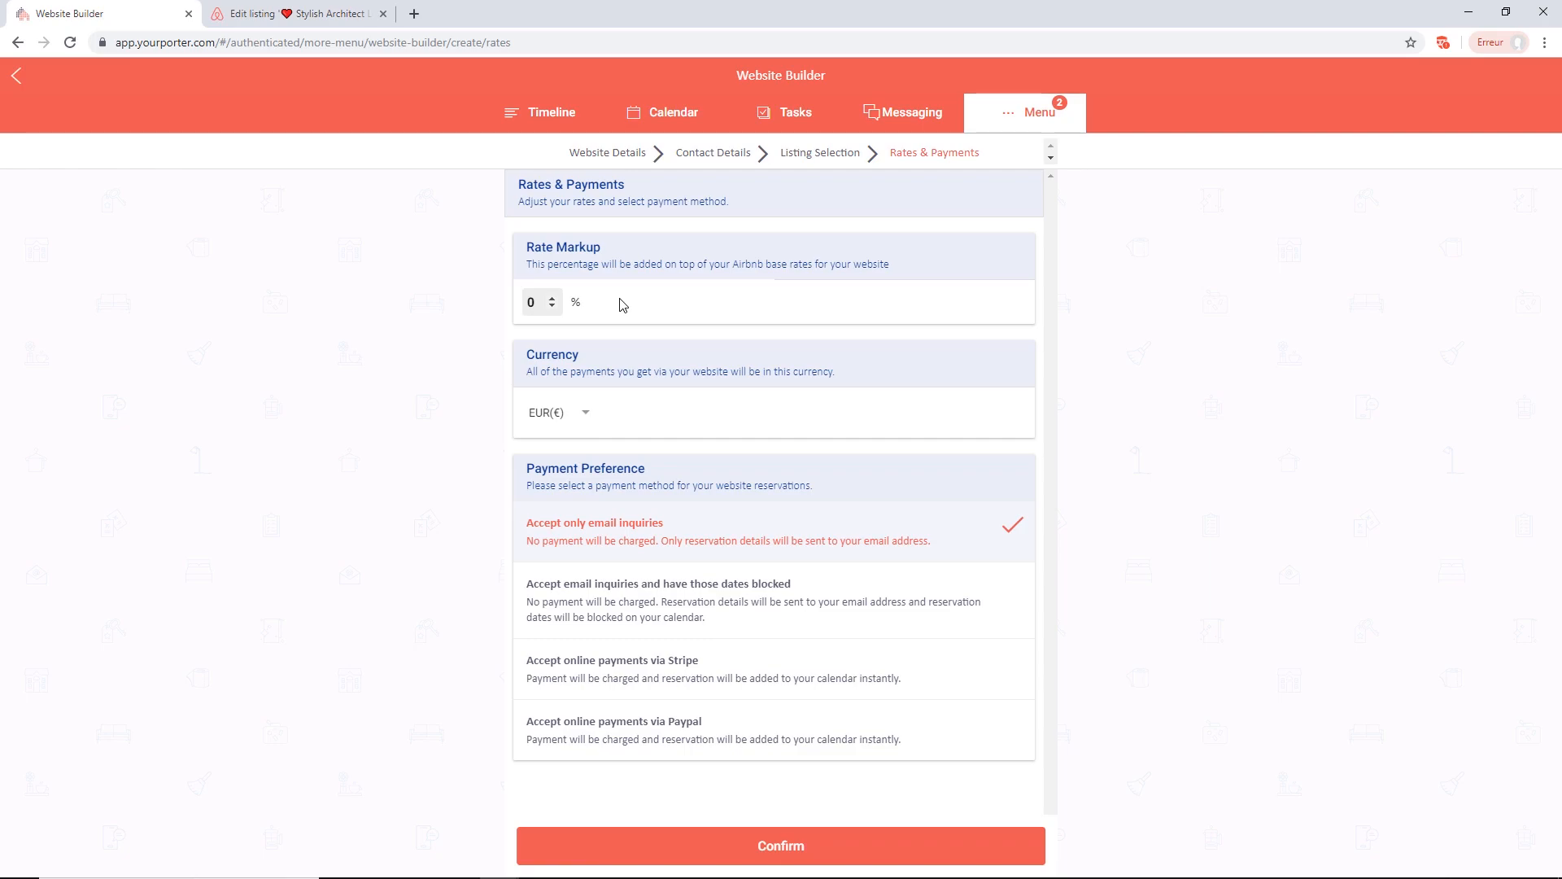
{"action": "left_click", "coordinate": [554, 303]}
{"action": "left_click", "coordinate": [554, 302]}
{"action": "left_click", "coordinate": [554, 303]}
{"action": "left_click", "coordinate": [554, 303]}
{"action": "left_click", "coordinate": [554, 303]}
{"action": "left_click", "coordinate": [554, 303]}
{"action": "left_click", "coordinate": [554, 302]}
{"action": "left_click", "coordinate": [554, 302]}
{"action": "left_click", "coordinate": [583, 416]}
{"action": "left_click", "coordinate": [609, 413]}
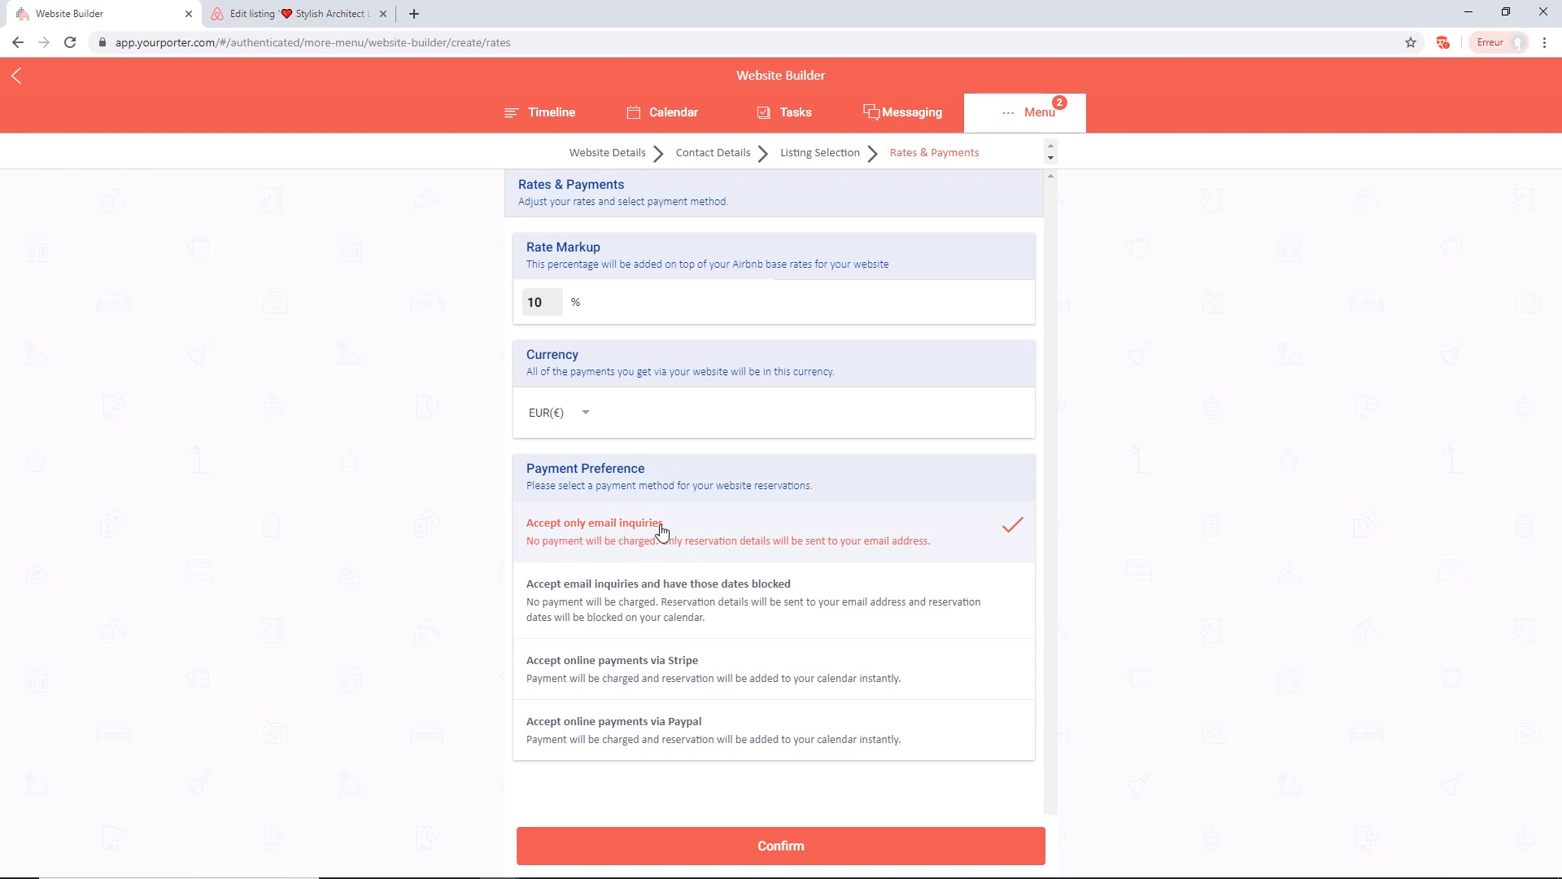
- Choose online payments via Stripe, look through the new Stripe account connection form and return to the rates and payments settings
{"action": "left_click", "coordinate": [714, 682]}
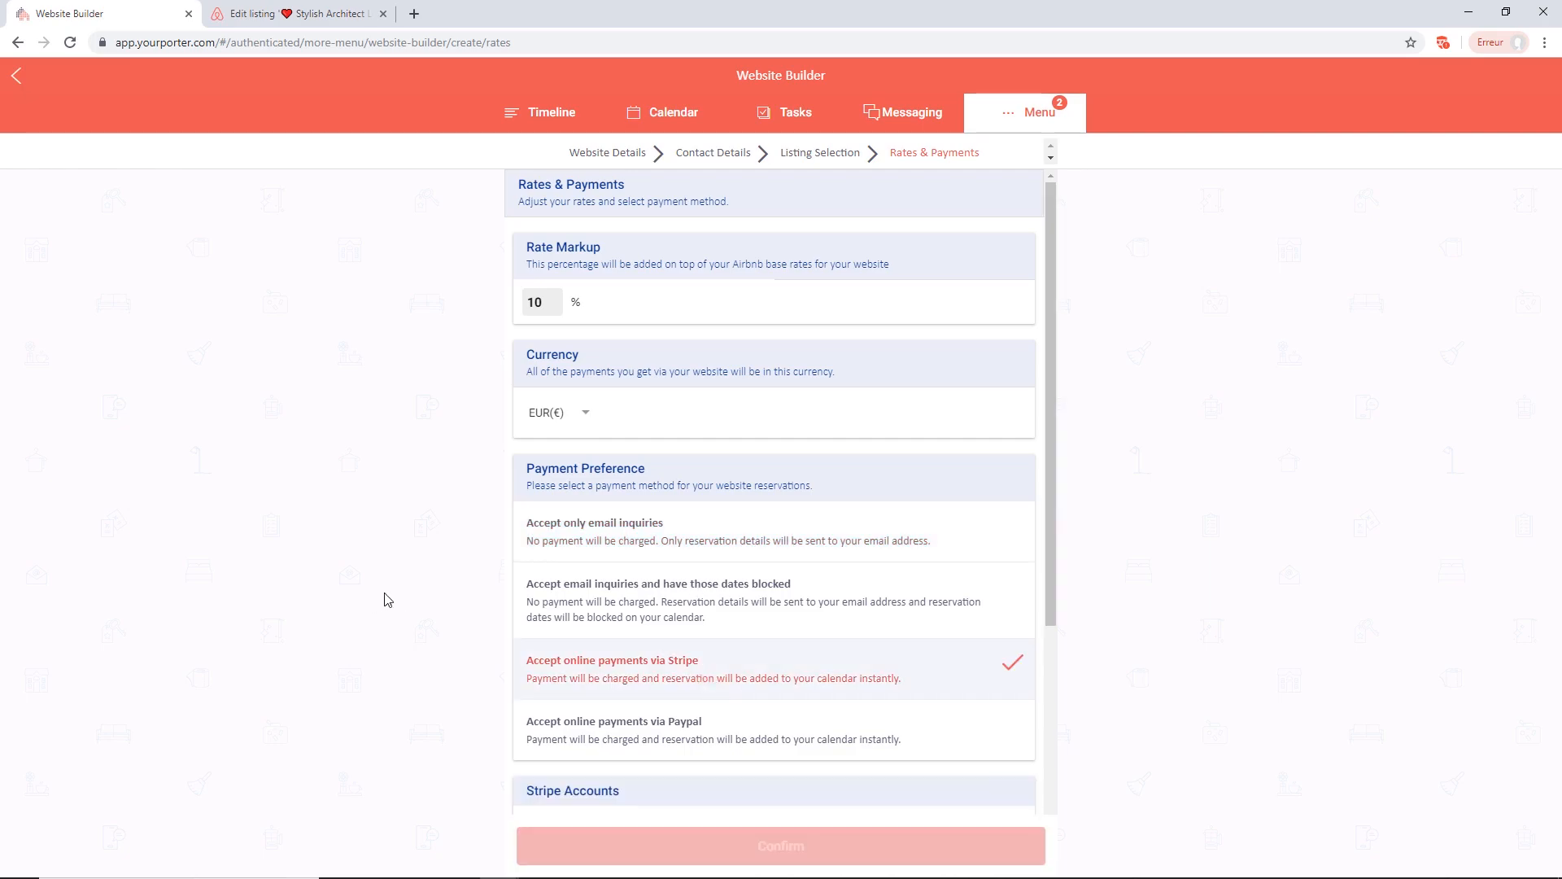
{"action": "scroll", "coordinate": [895, 663], "scroll_direction": "down", "scroll_amount": 5}
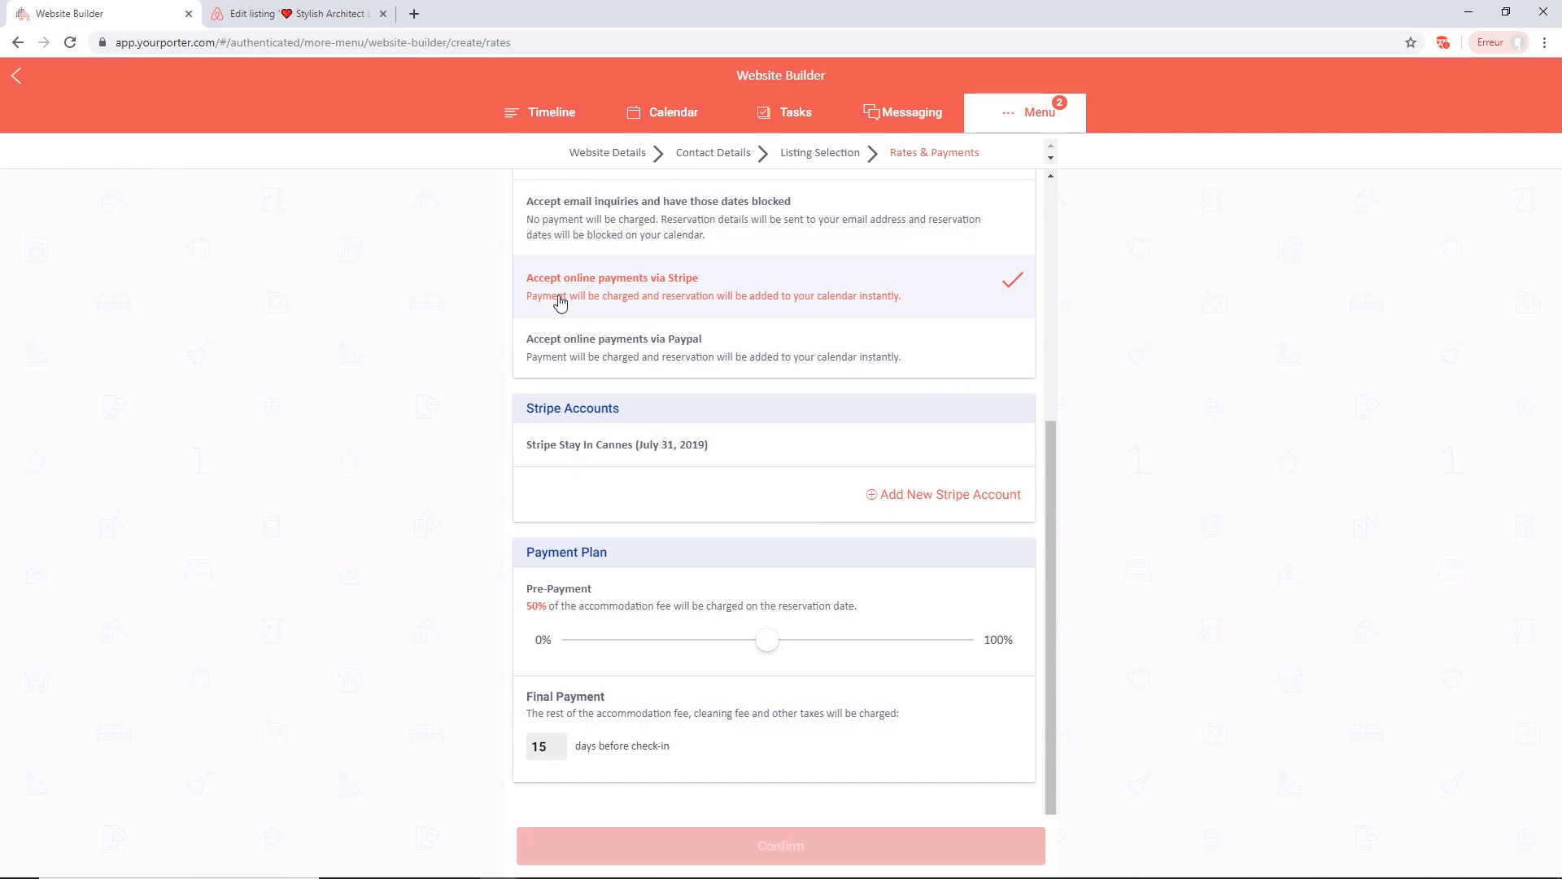
{"action": "left_click", "coordinate": [962, 503]}
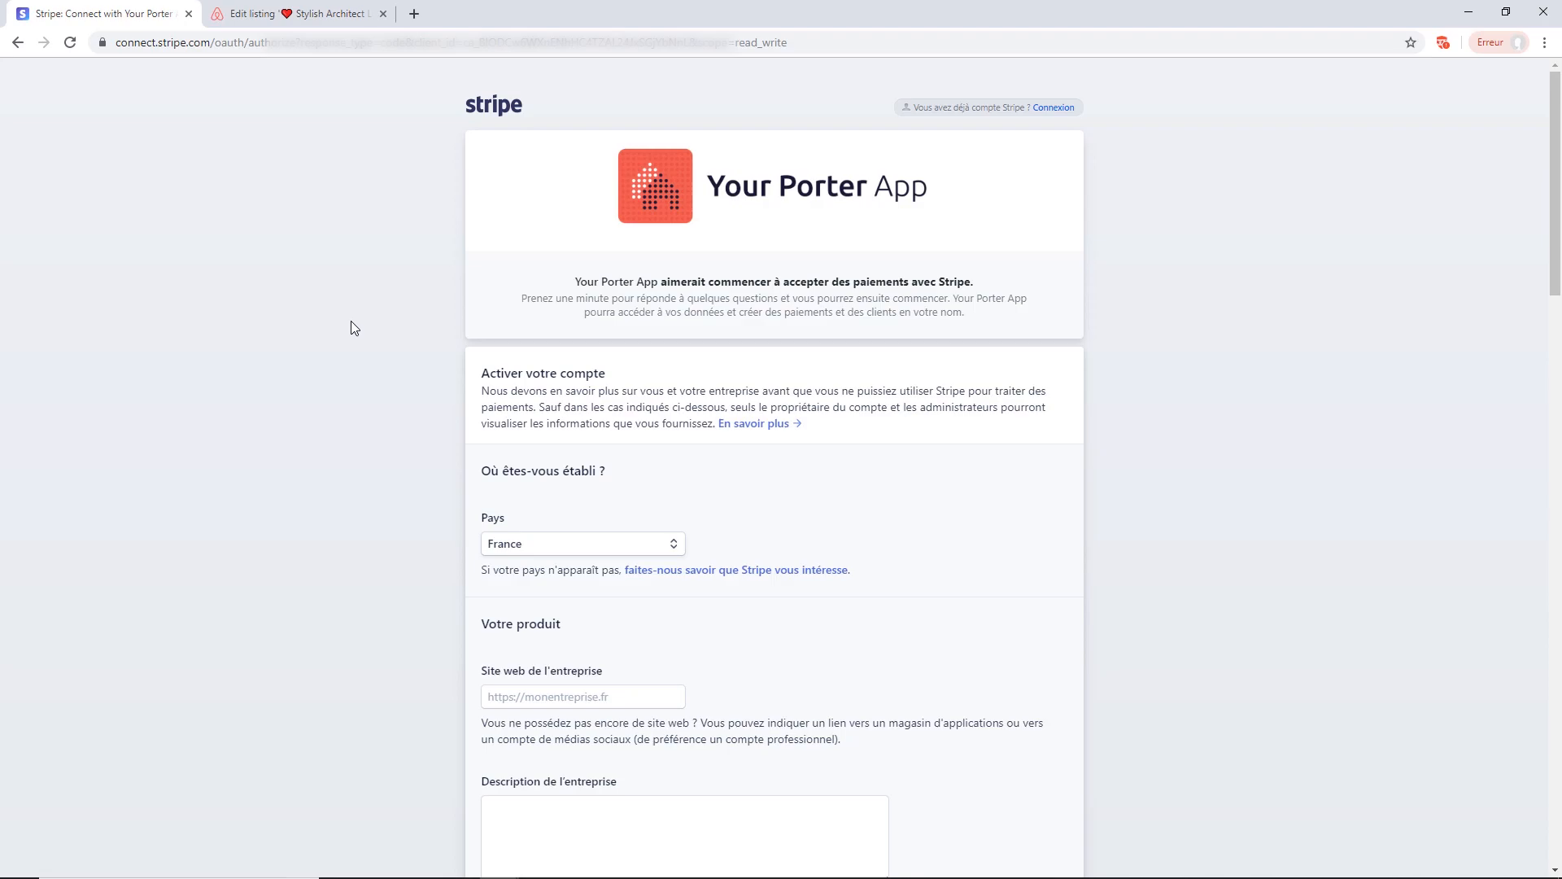
{"action": "scroll", "coordinate": [728, 386], "scroll_direction": "down", "scroll_amount": 1}
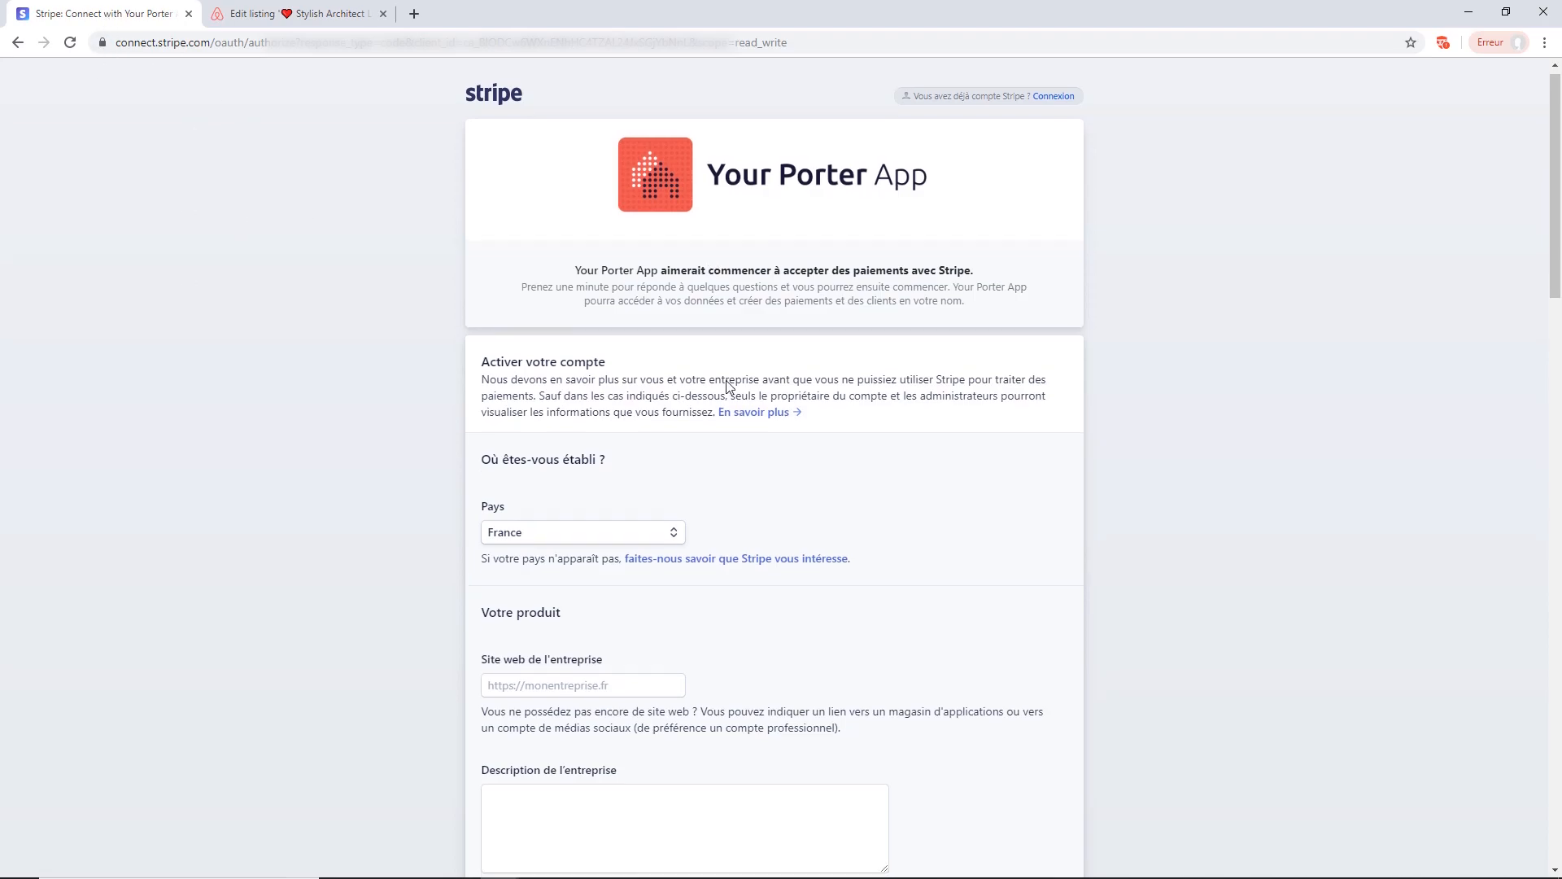
{"action": "scroll", "coordinate": [667, 415], "scroll_direction": "down", "scroll_amount": 2}
{"action": "scroll", "coordinate": [638, 561], "scroll_direction": "down", "scroll_amount": 5}
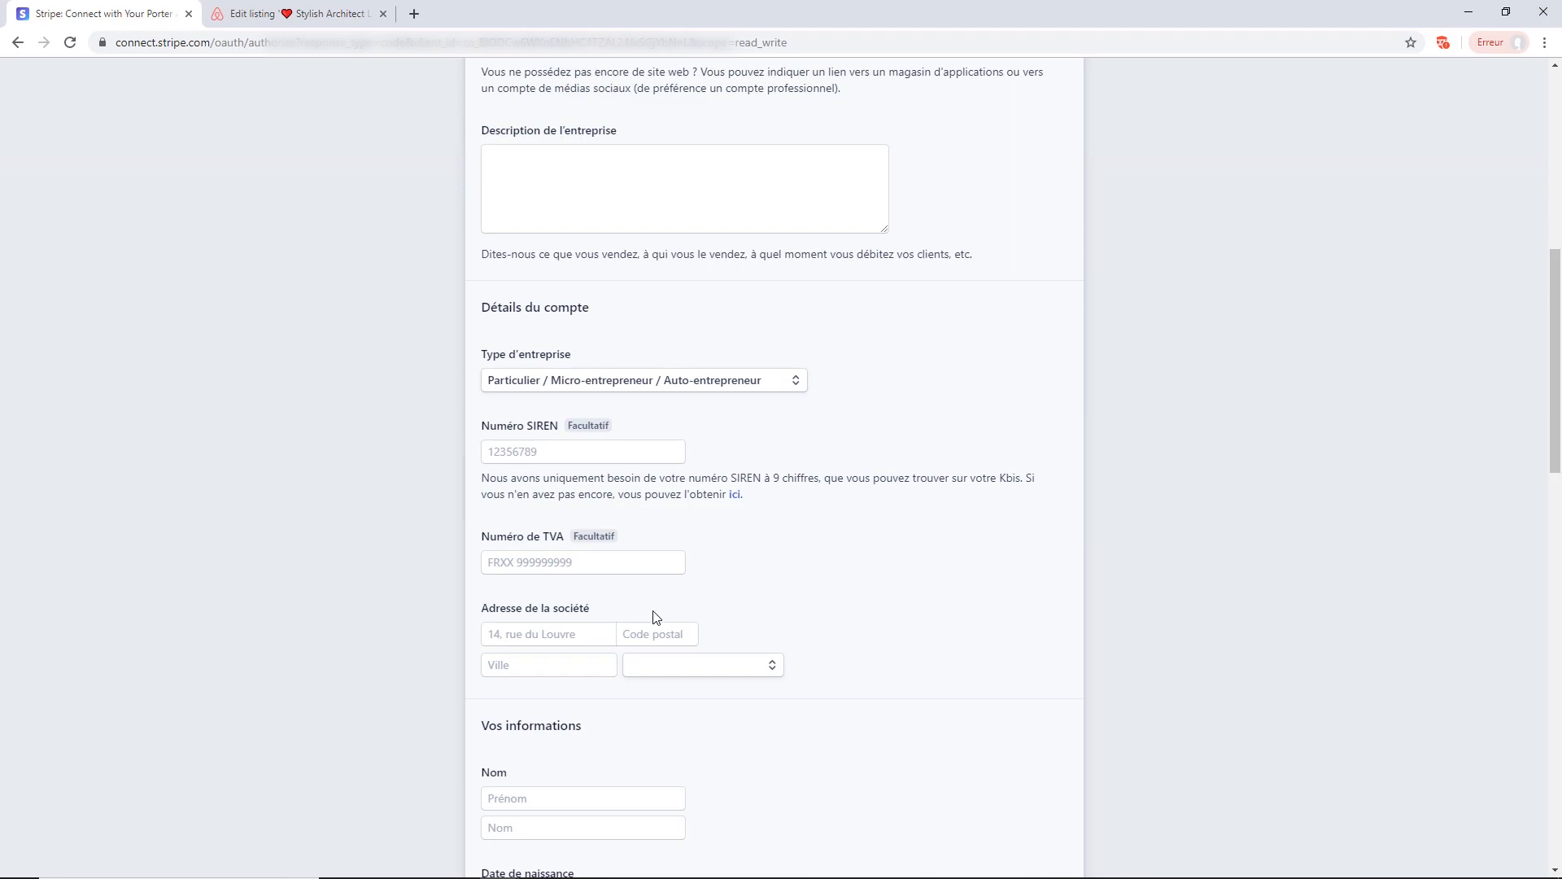
{"action": "left_click", "coordinate": [16, 42]}
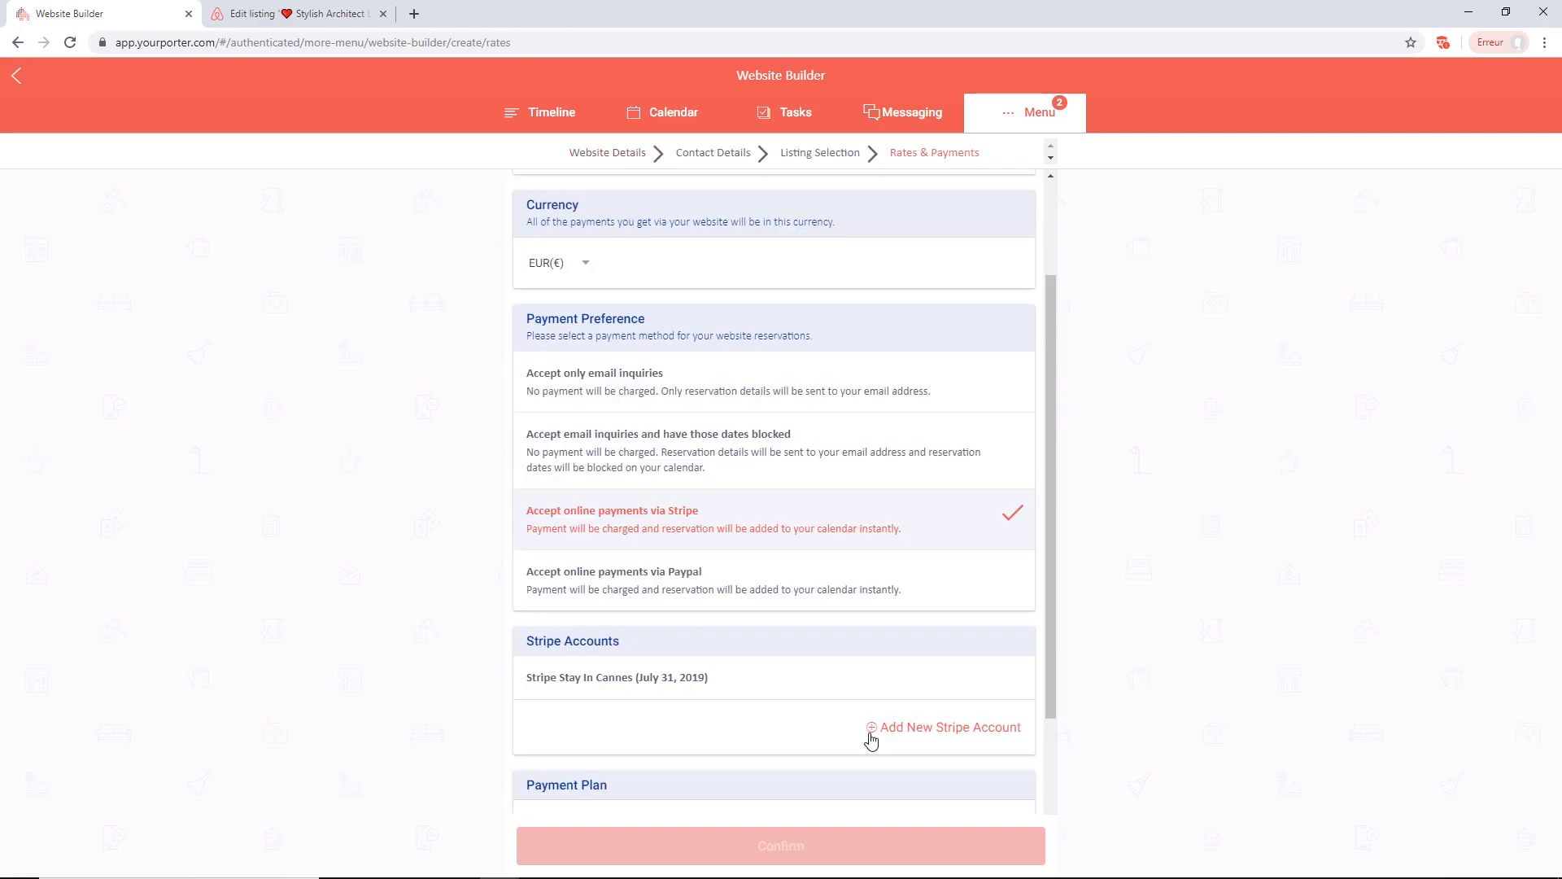
- Select online payments via Paypal, go to the account email field and set the pre-payment to 100%
{"action": "left_click", "coordinate": [778, 592]}
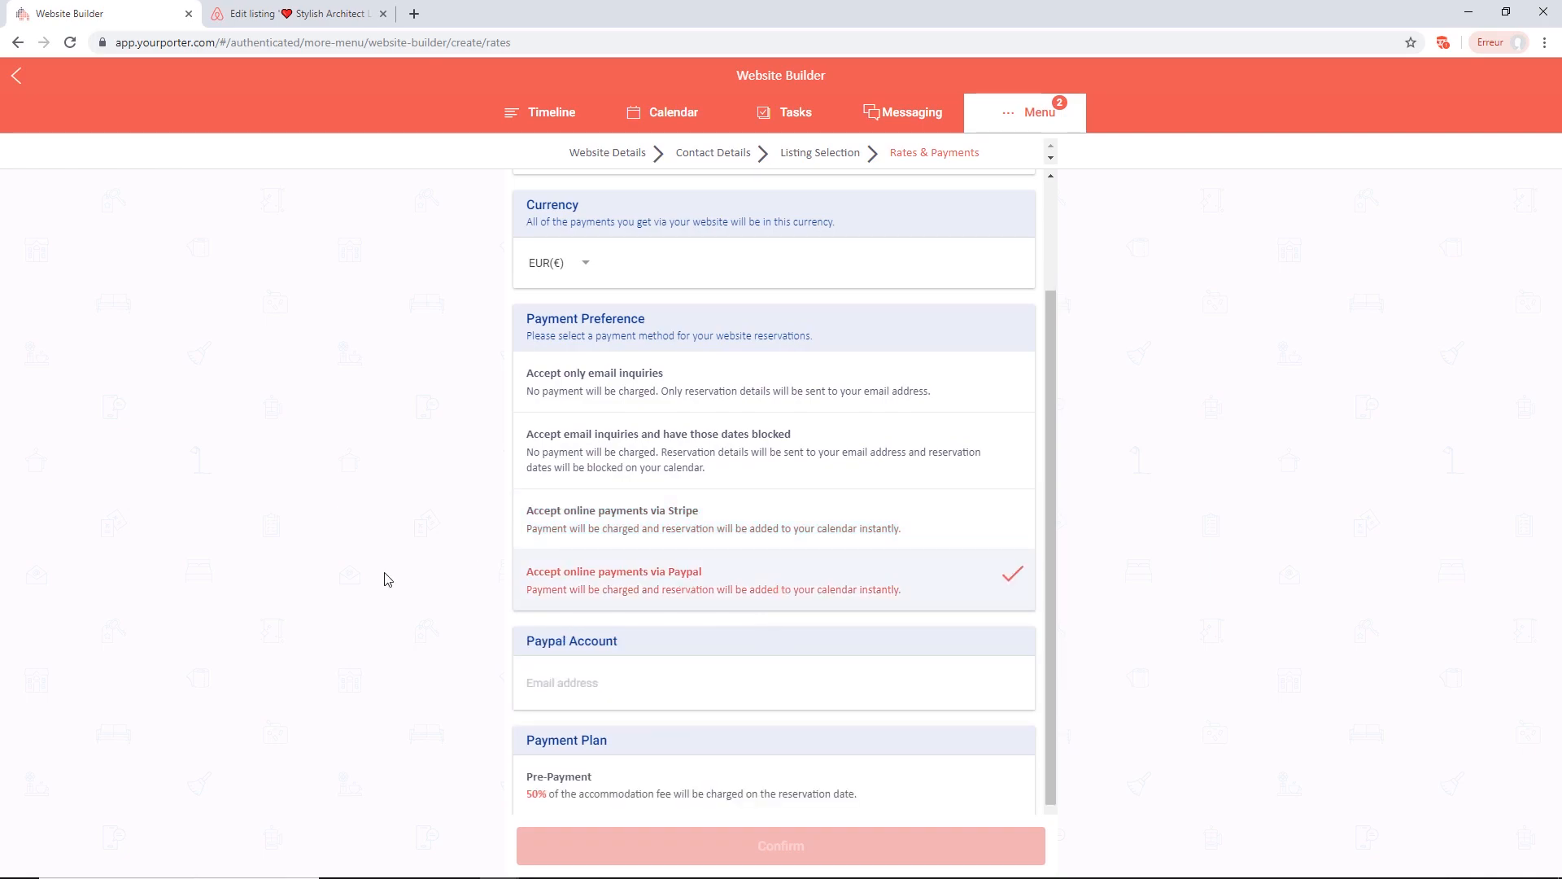
{"action": "scroll", "coordinate": [834, 663], "scroll_direction": "down", "scroll_amount": 1}
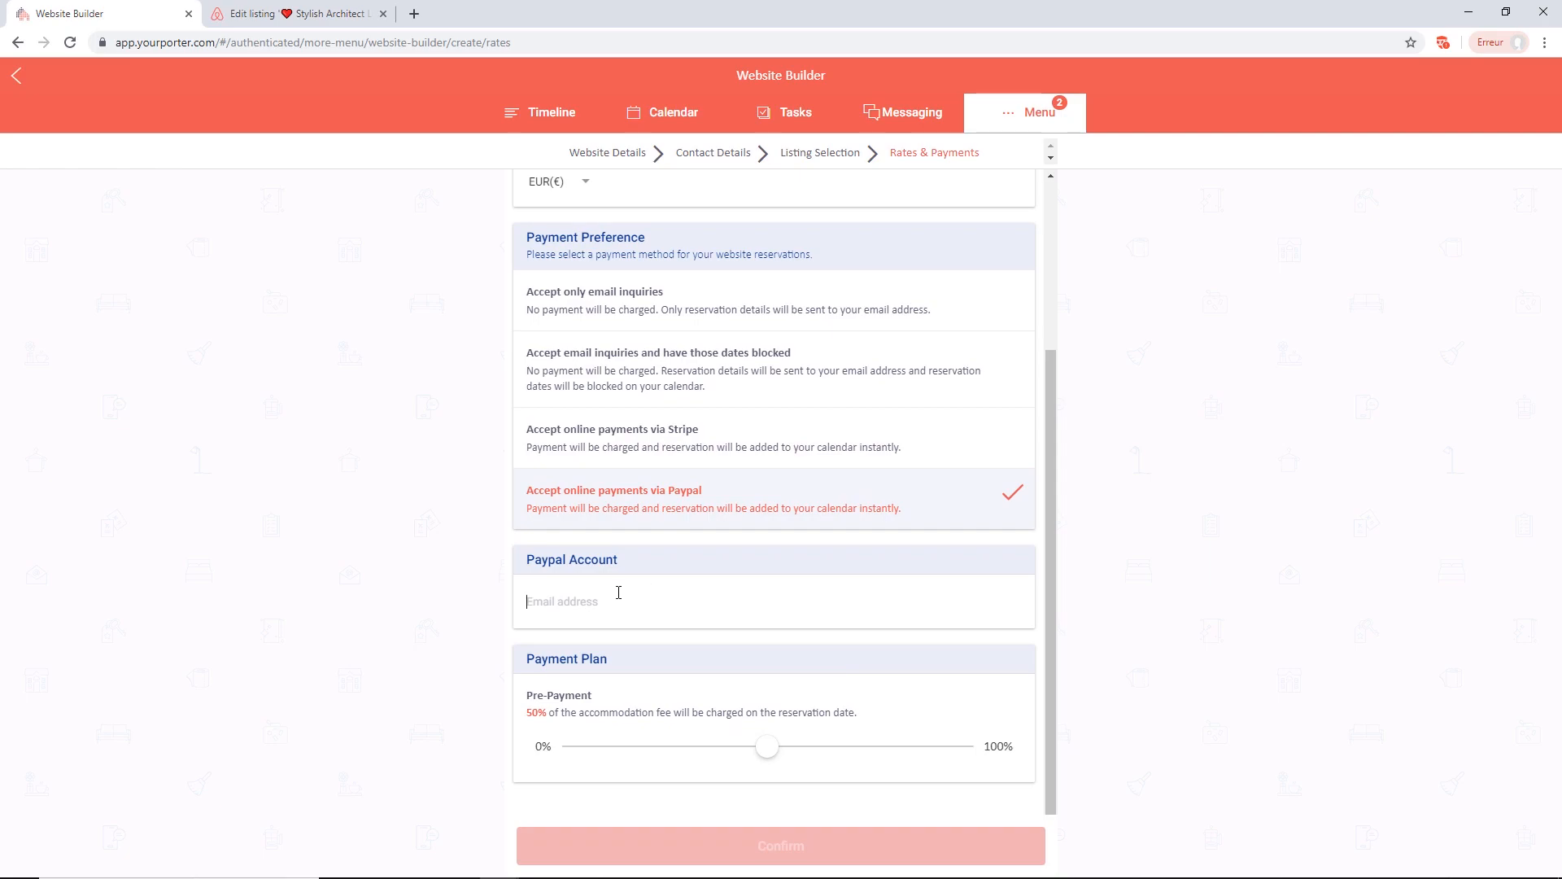
{"action": "left_click", "coordinate": [618, 592]}
{"action": "left_click_drag", "start_coordinate": [771, 755], "coordinate": [980, 756]}
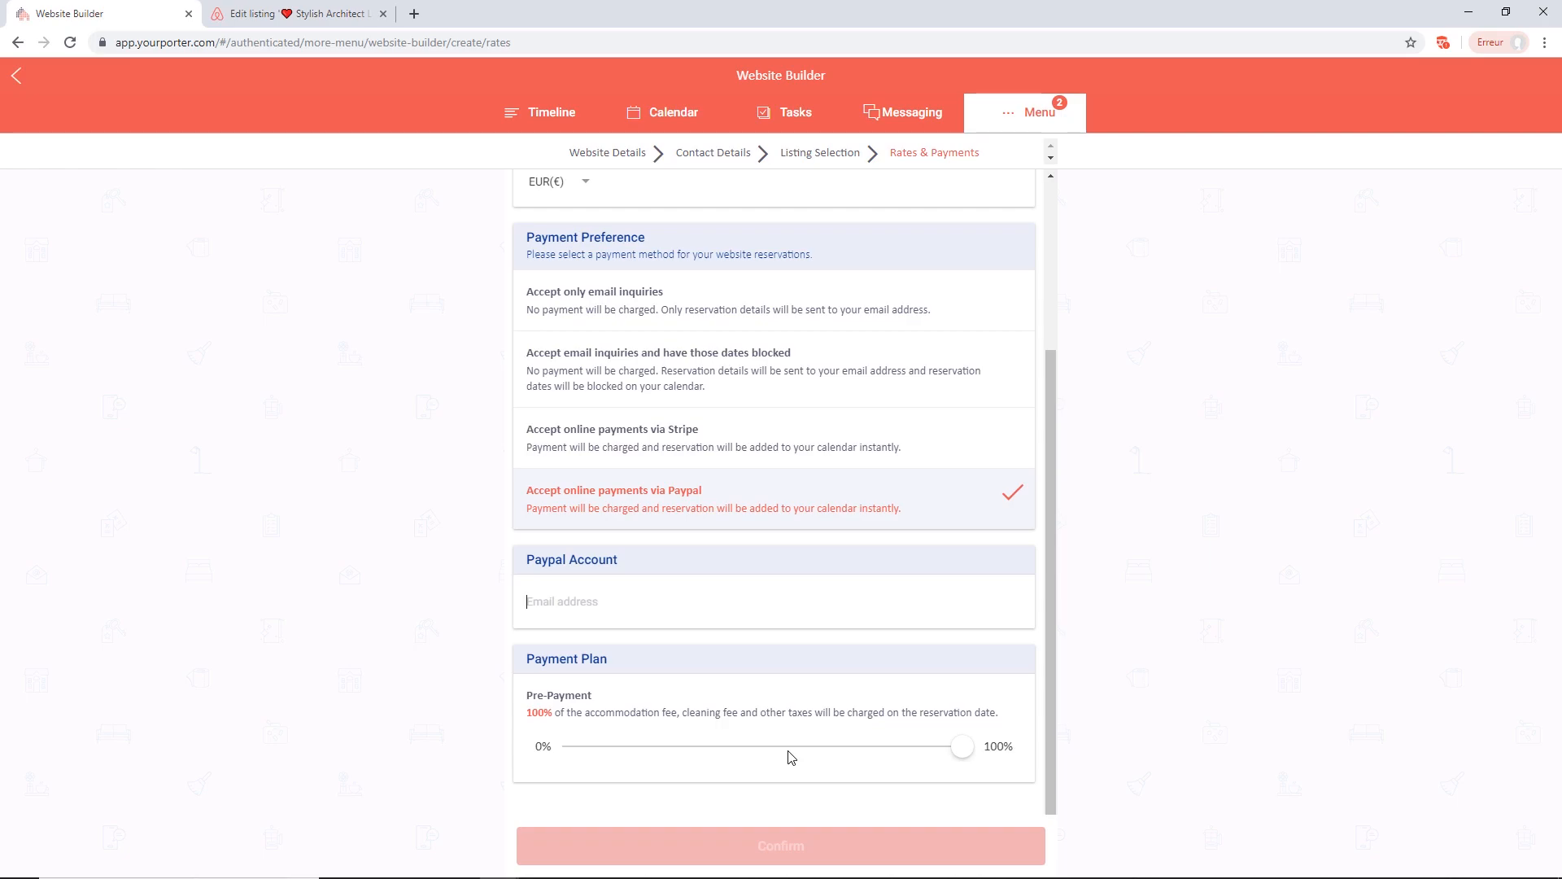
- Leave the new website setup and open the existing Stay in Cannes website for editing in the Website Builder
{"action": "left_click", "coordinate": [1035, 122]}
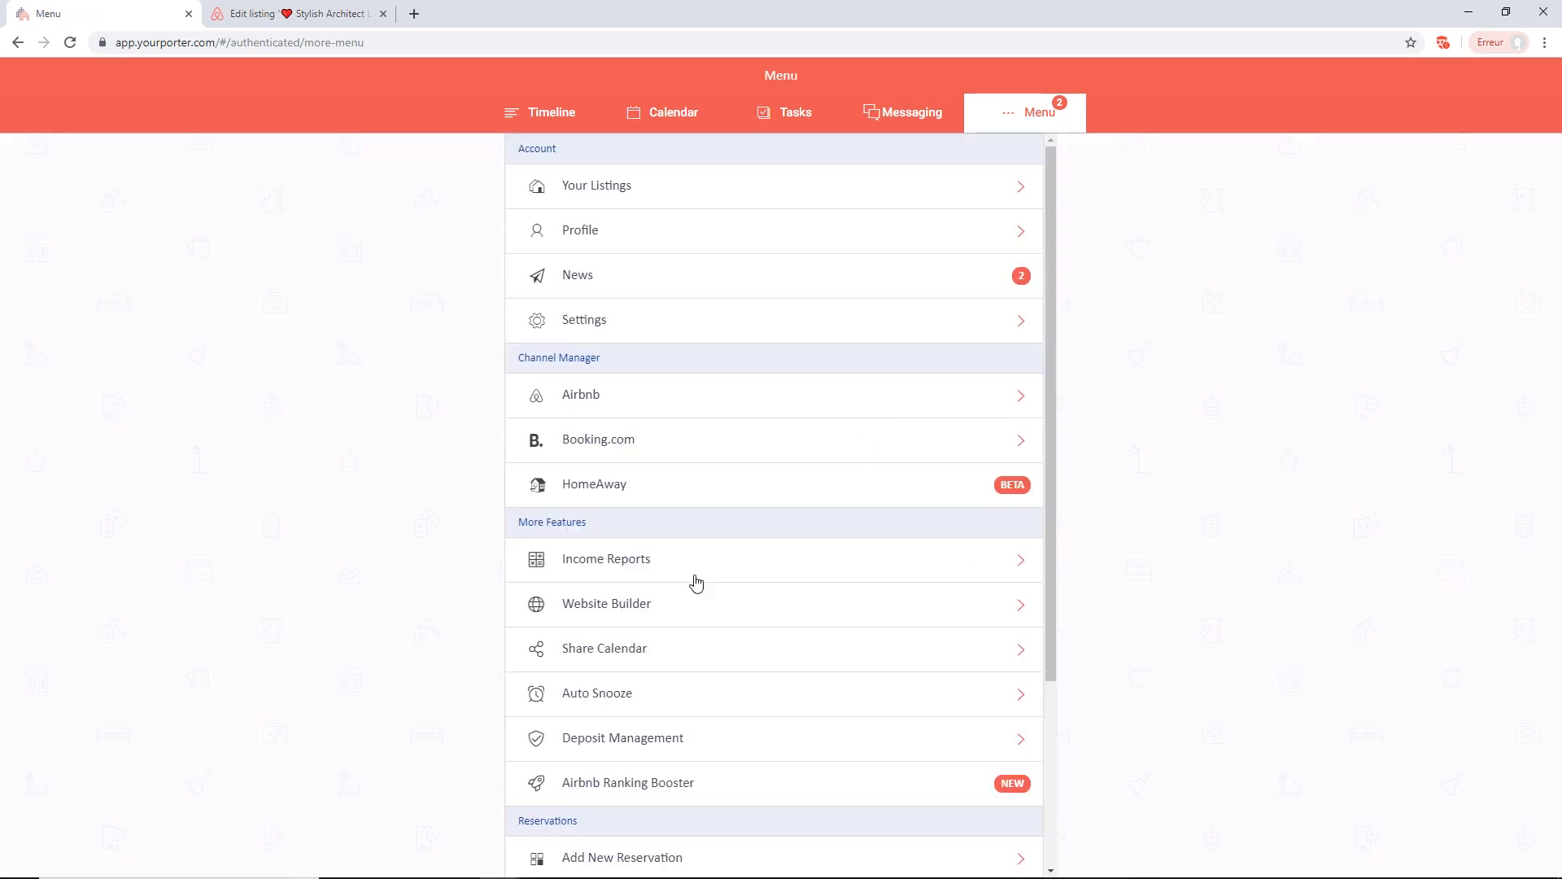
{"action": "left_click", "coordinate": [657, 618]}
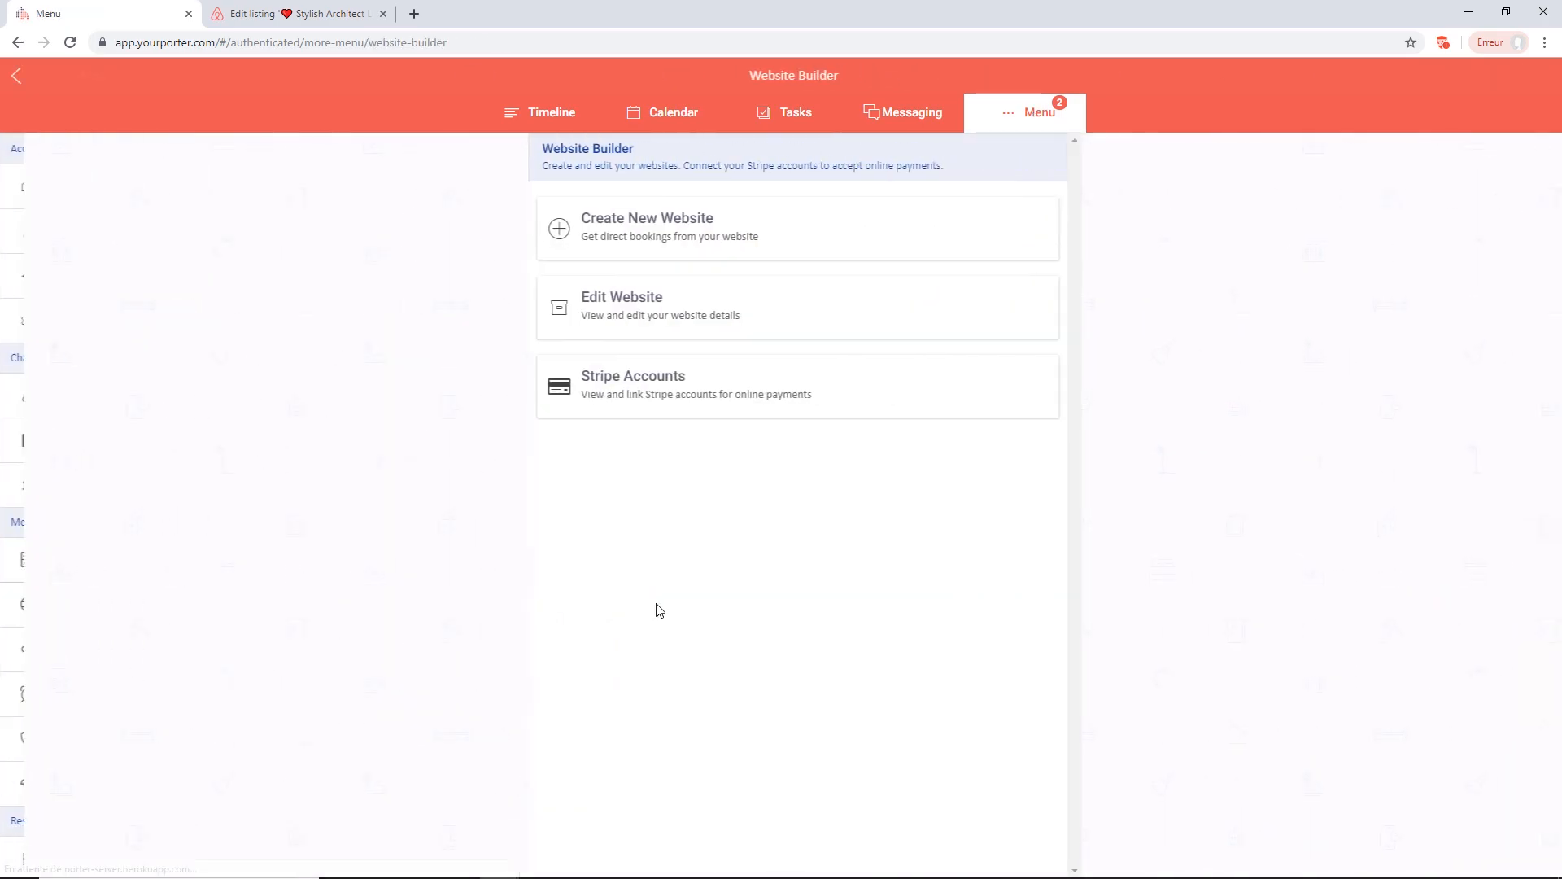
{"action": "left_click", "coordinate": [642, 317]}
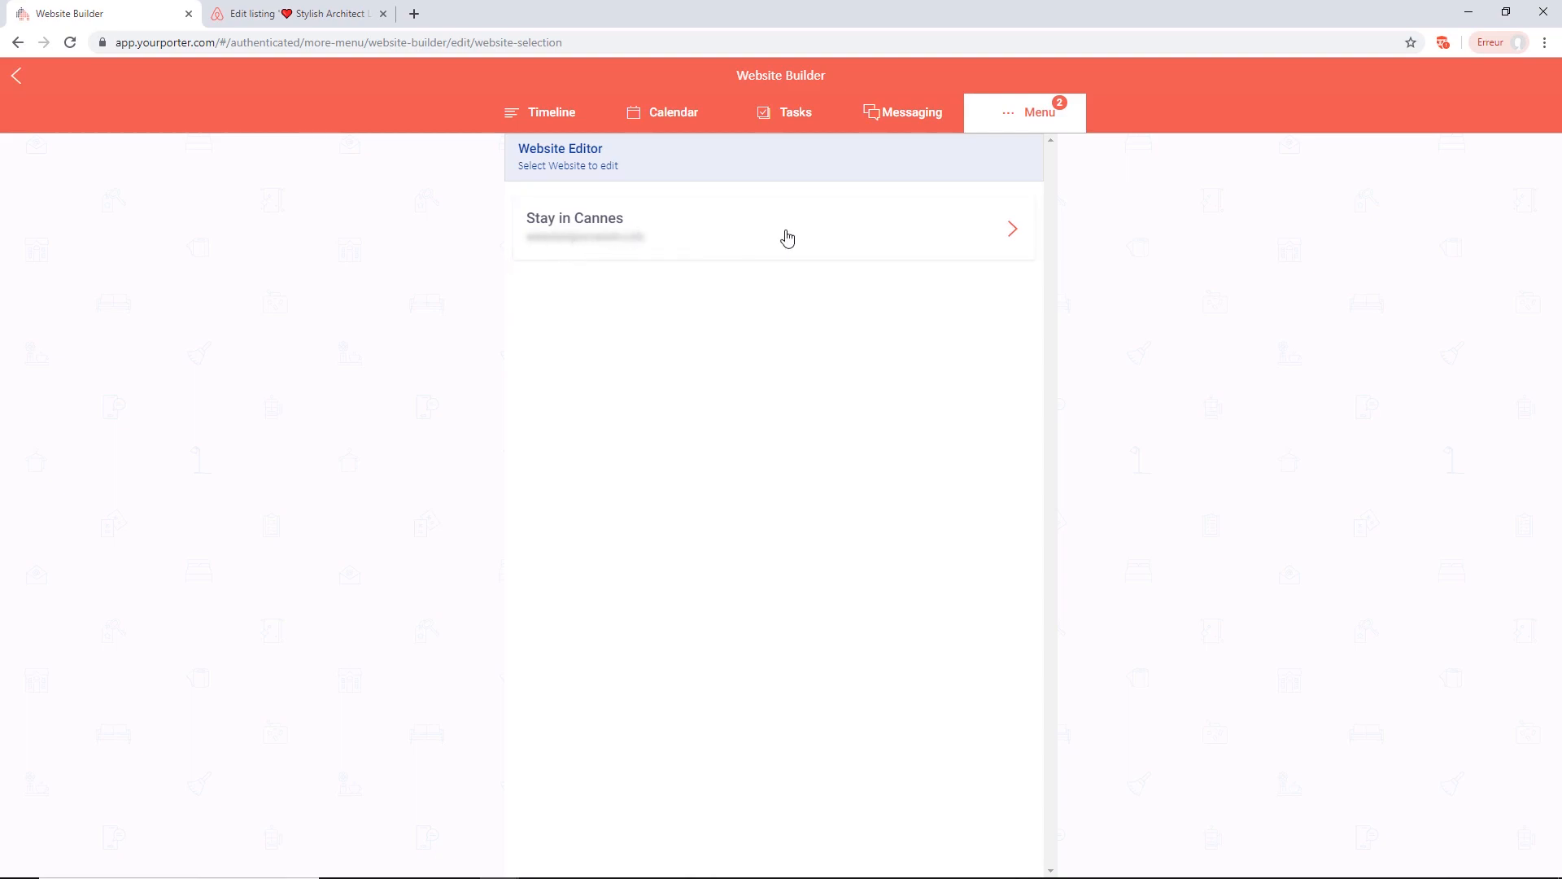
{"action": "left_click", "coordinate": [804, 237]}
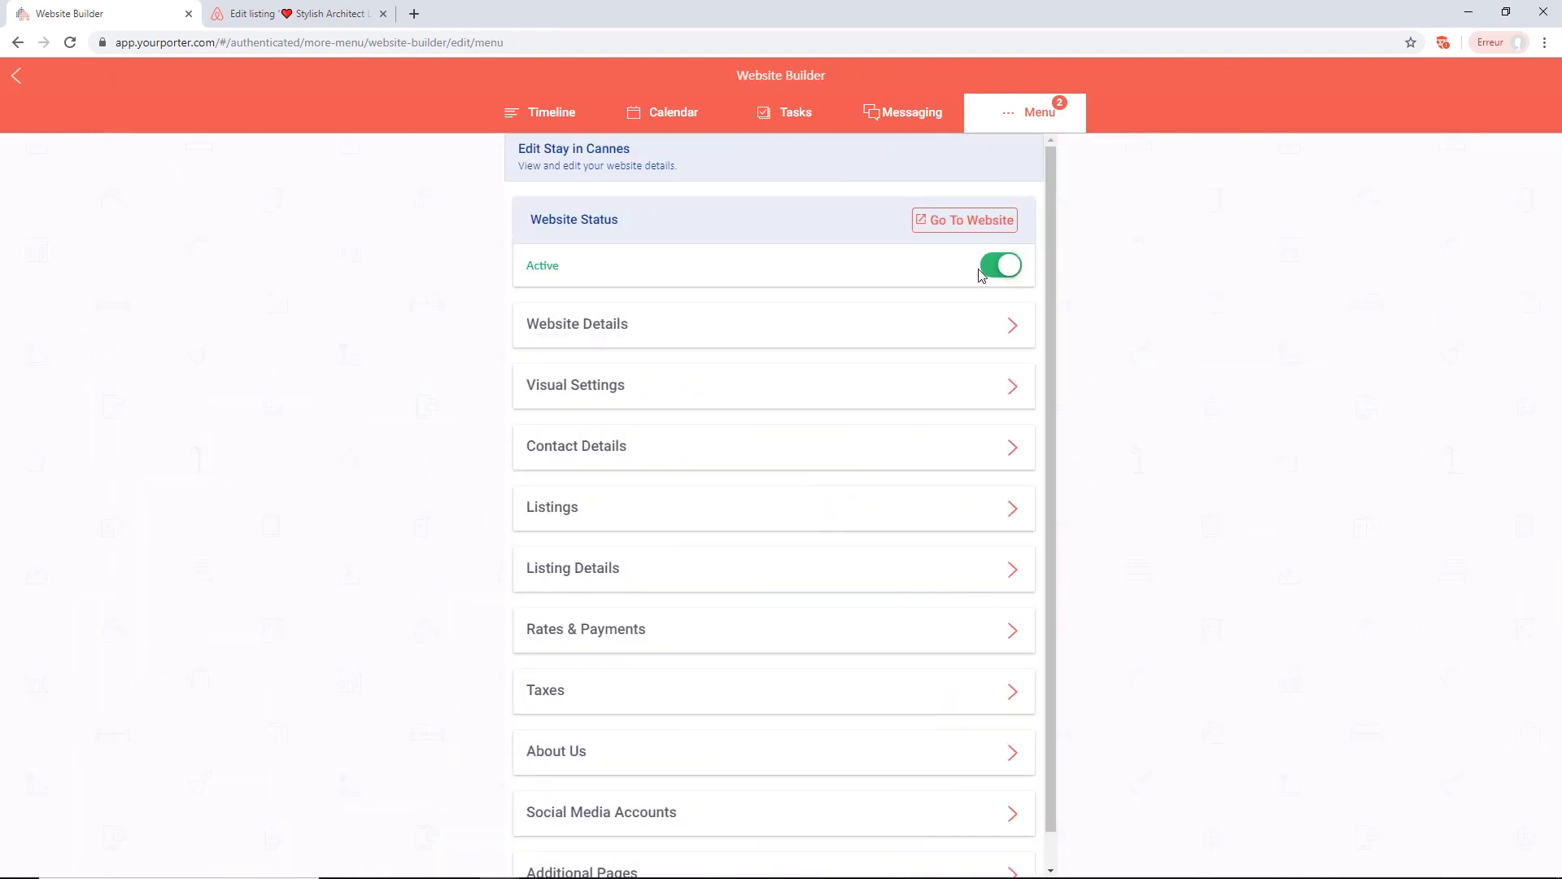
- Open the live Stay in Cannes website and examine the homepage's welcome banner and listings
{"action": "left_click", "coordinate": [964, 220]}
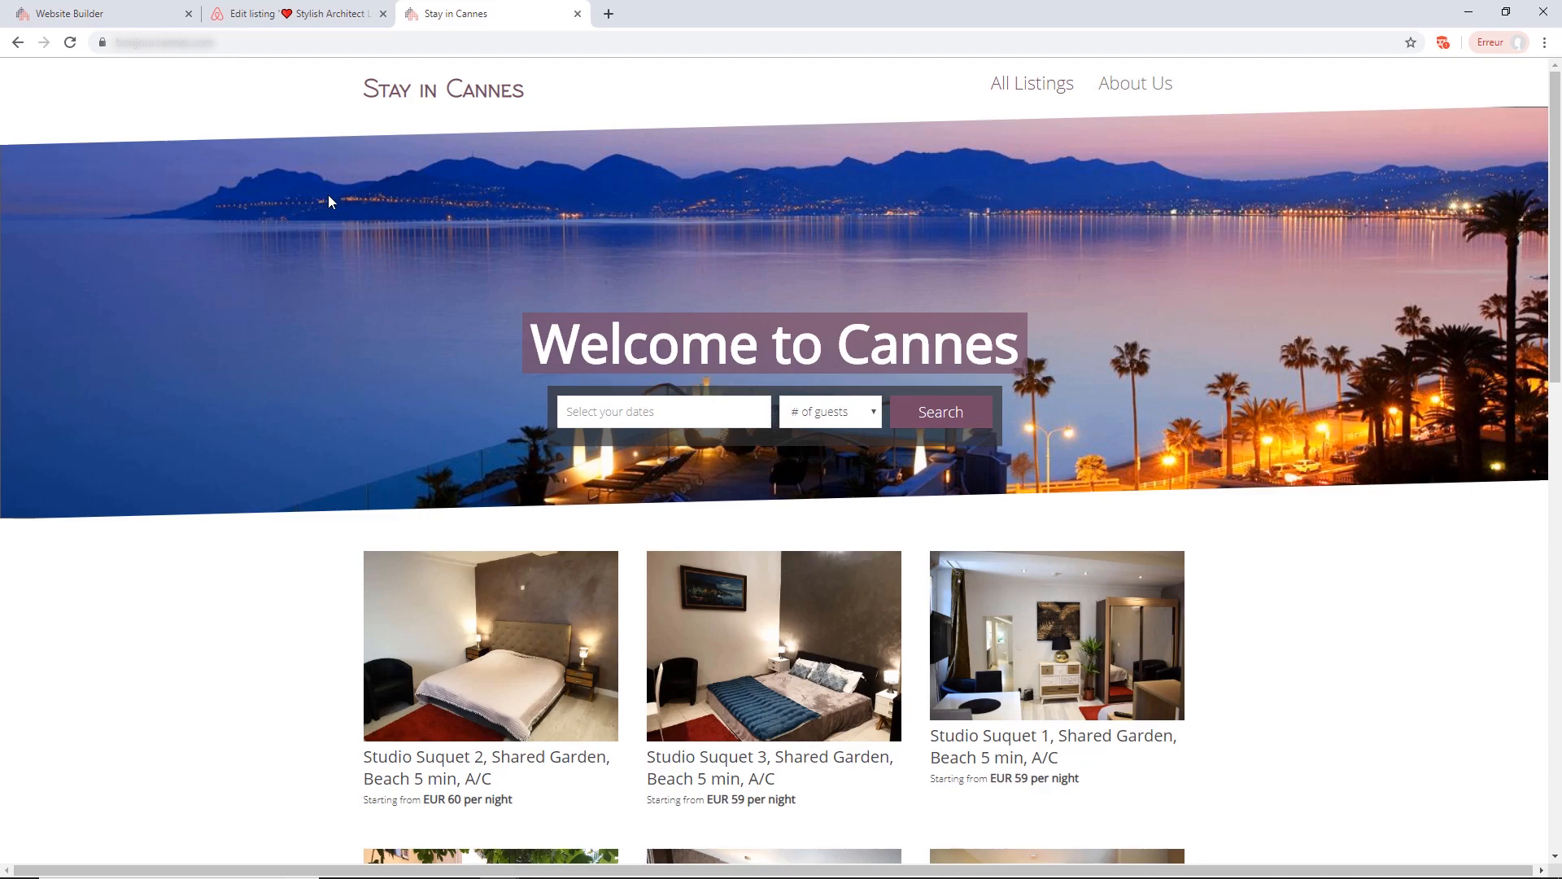
{"action": "left_click_drag", "start_coordinate": [998, 352], "coordinate": [528, 348]}
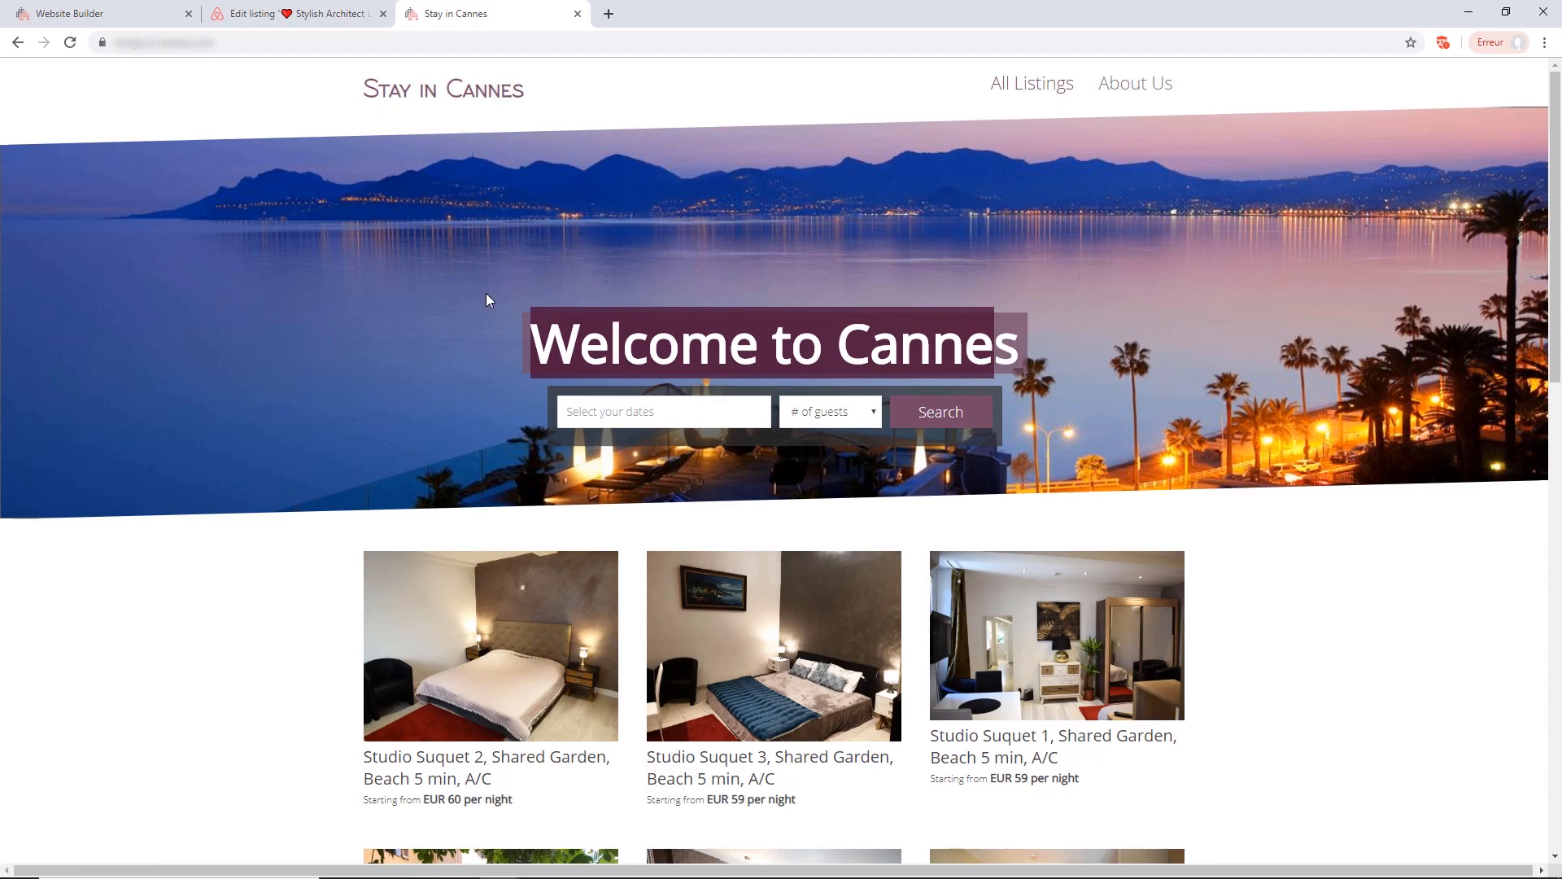
{"action": "scroll", "coordinate": [486, 293], "scroll_direction": "down", "scroll_amount": 1}
{"action": "scroll", "coordinate": [1037, 553], "scroll_direction": "down", "scroll_amount": 2}
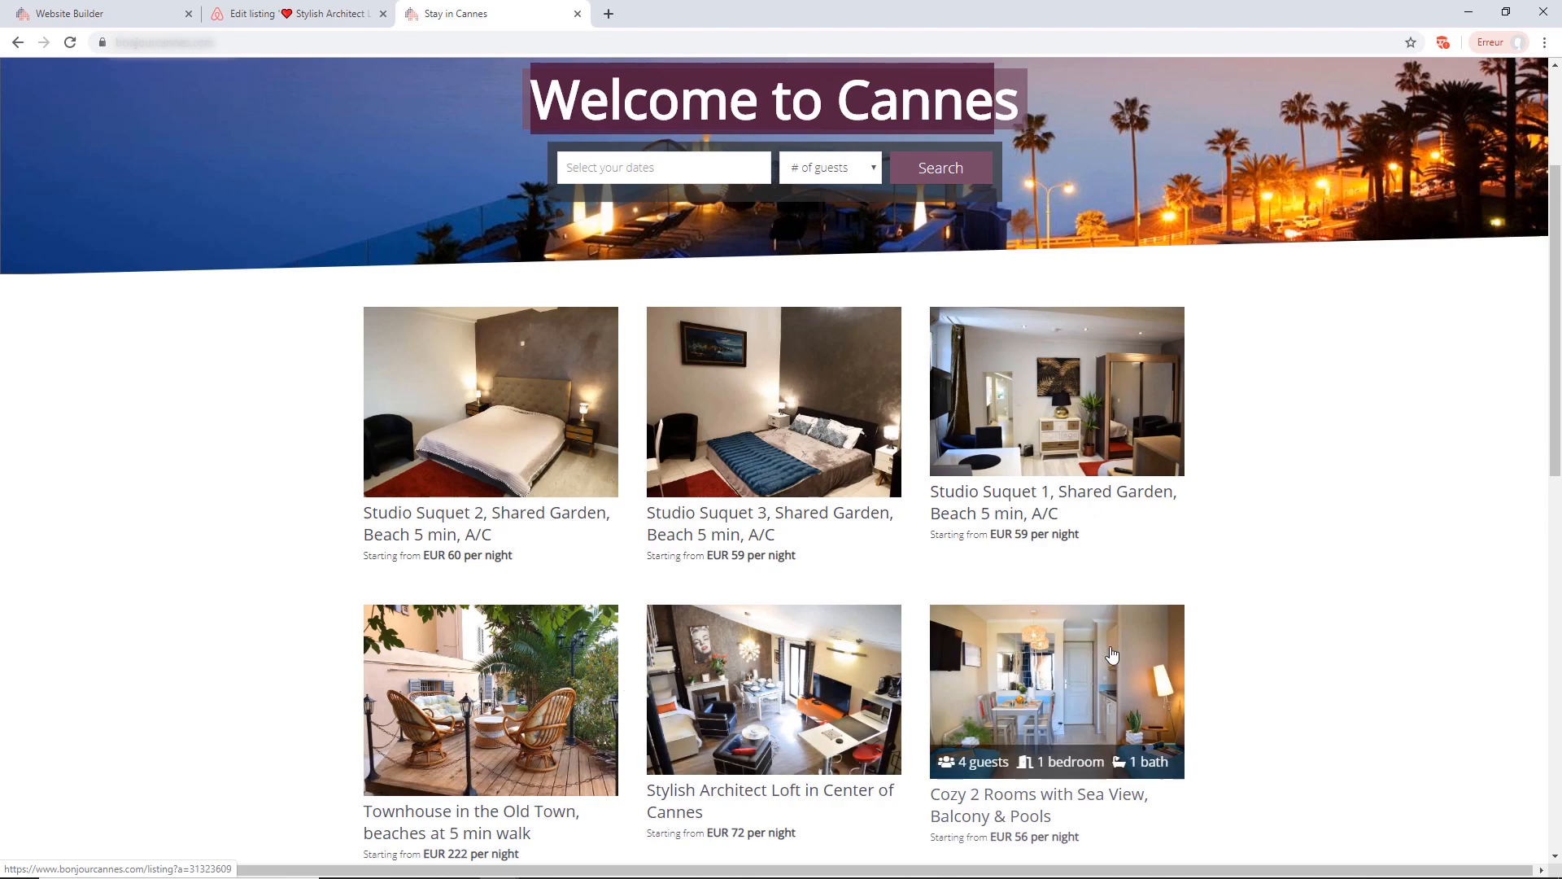
- Open the Terms and Conditions page from the website footer, look it over, and return to the top of the homepage
{"action": "scroll", "coordinate": [1058, 569], "scroll_direction": "down", "scroll_amount": 12}
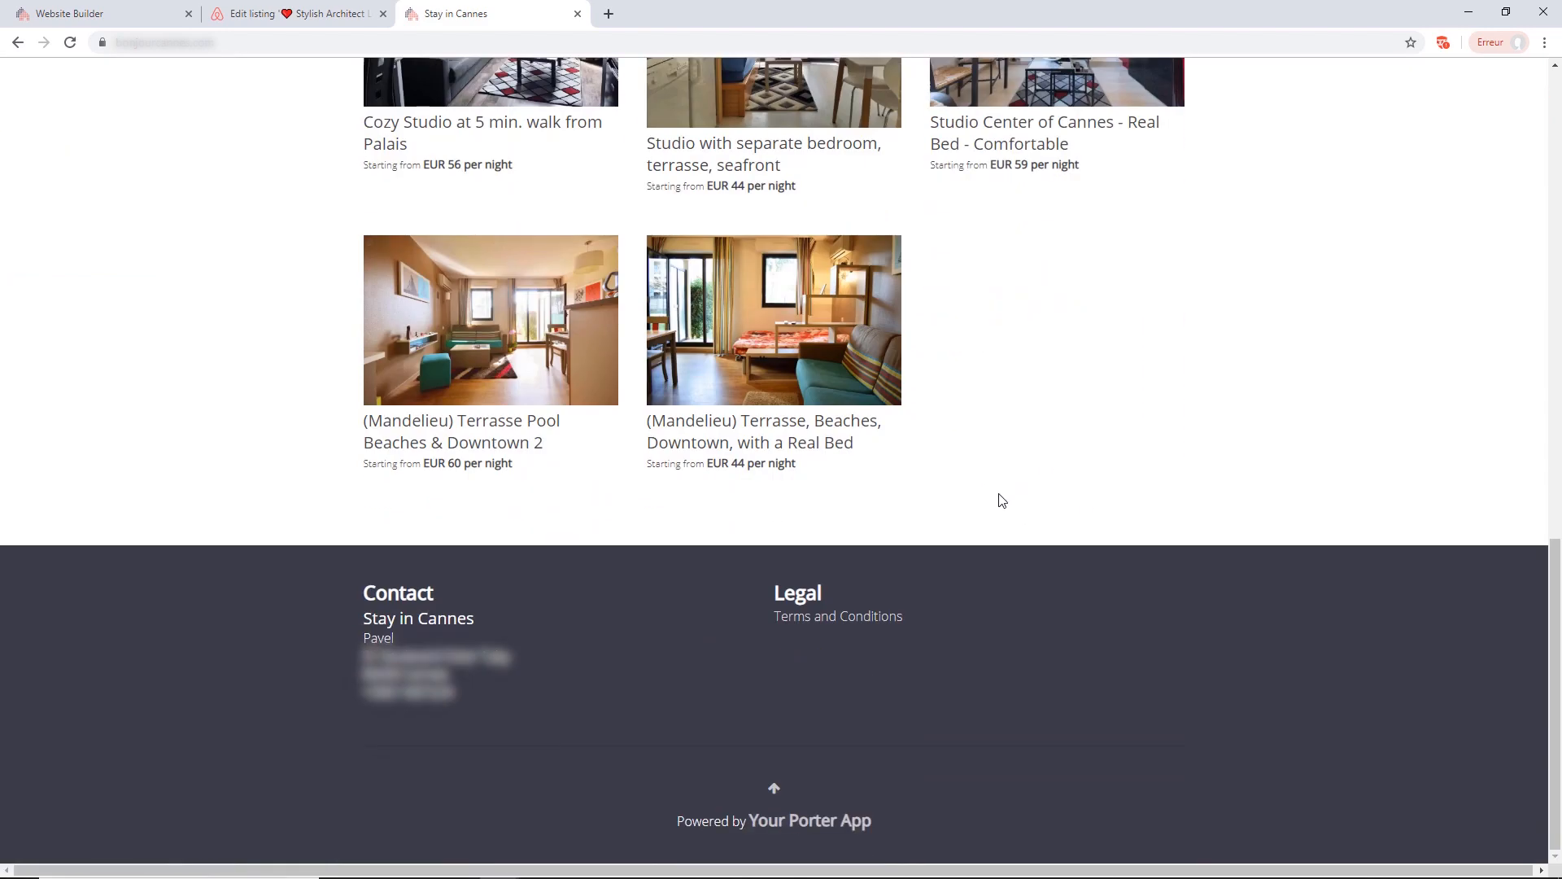
{"action": "left_click", "coordinate": [854, 618]}
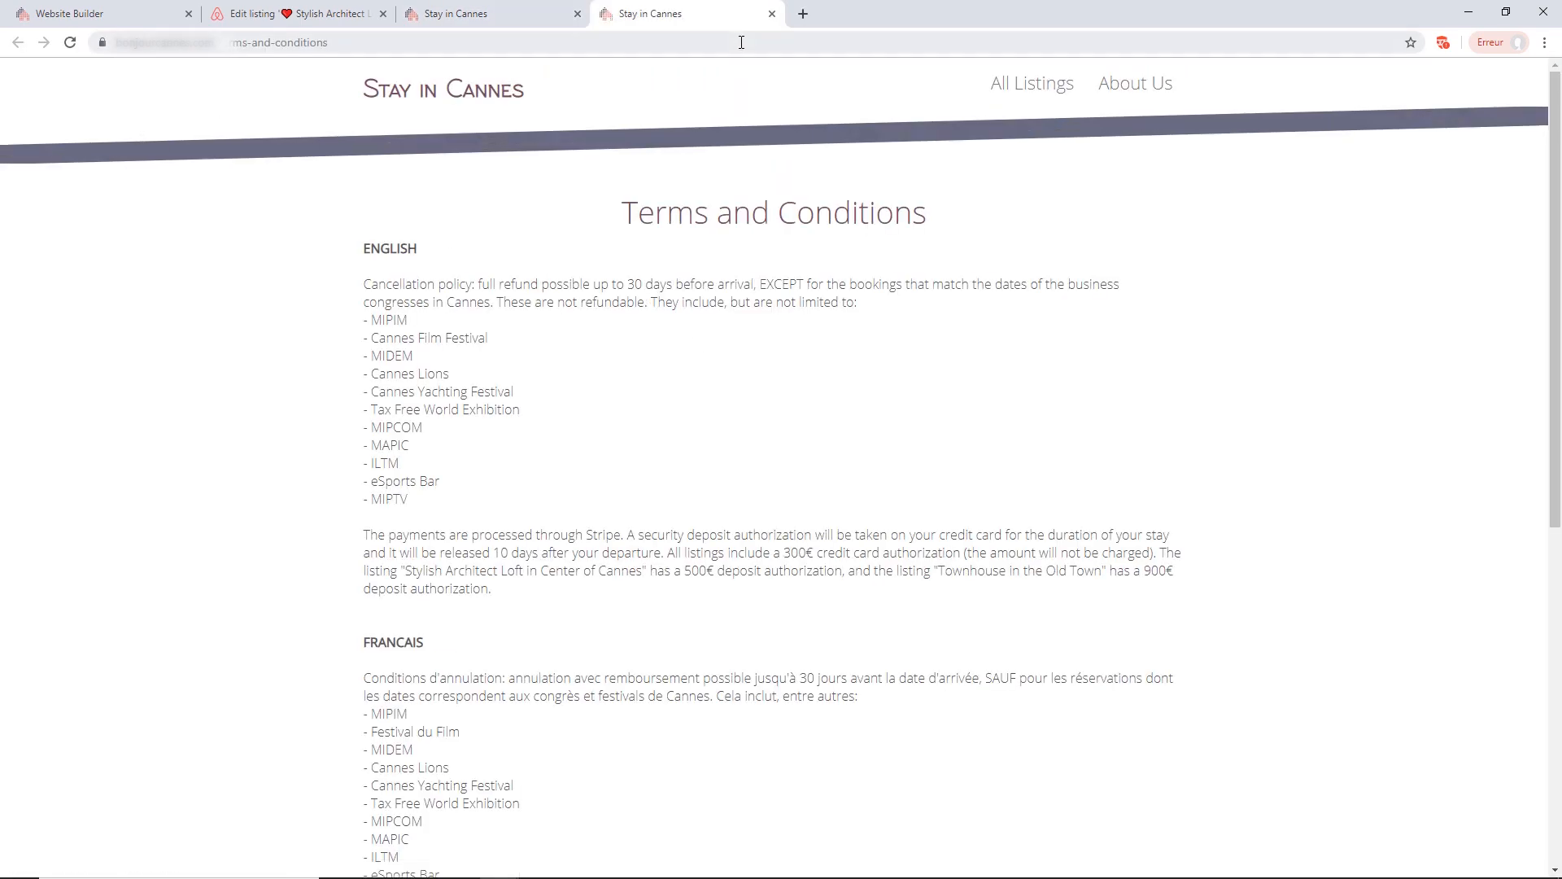
{"action": "left_click", "coordinate": [772, 15]}
{"action": "scroll", "coordinate": [984, 358], "scroll_direction": "up", "scroll_amount": 15}
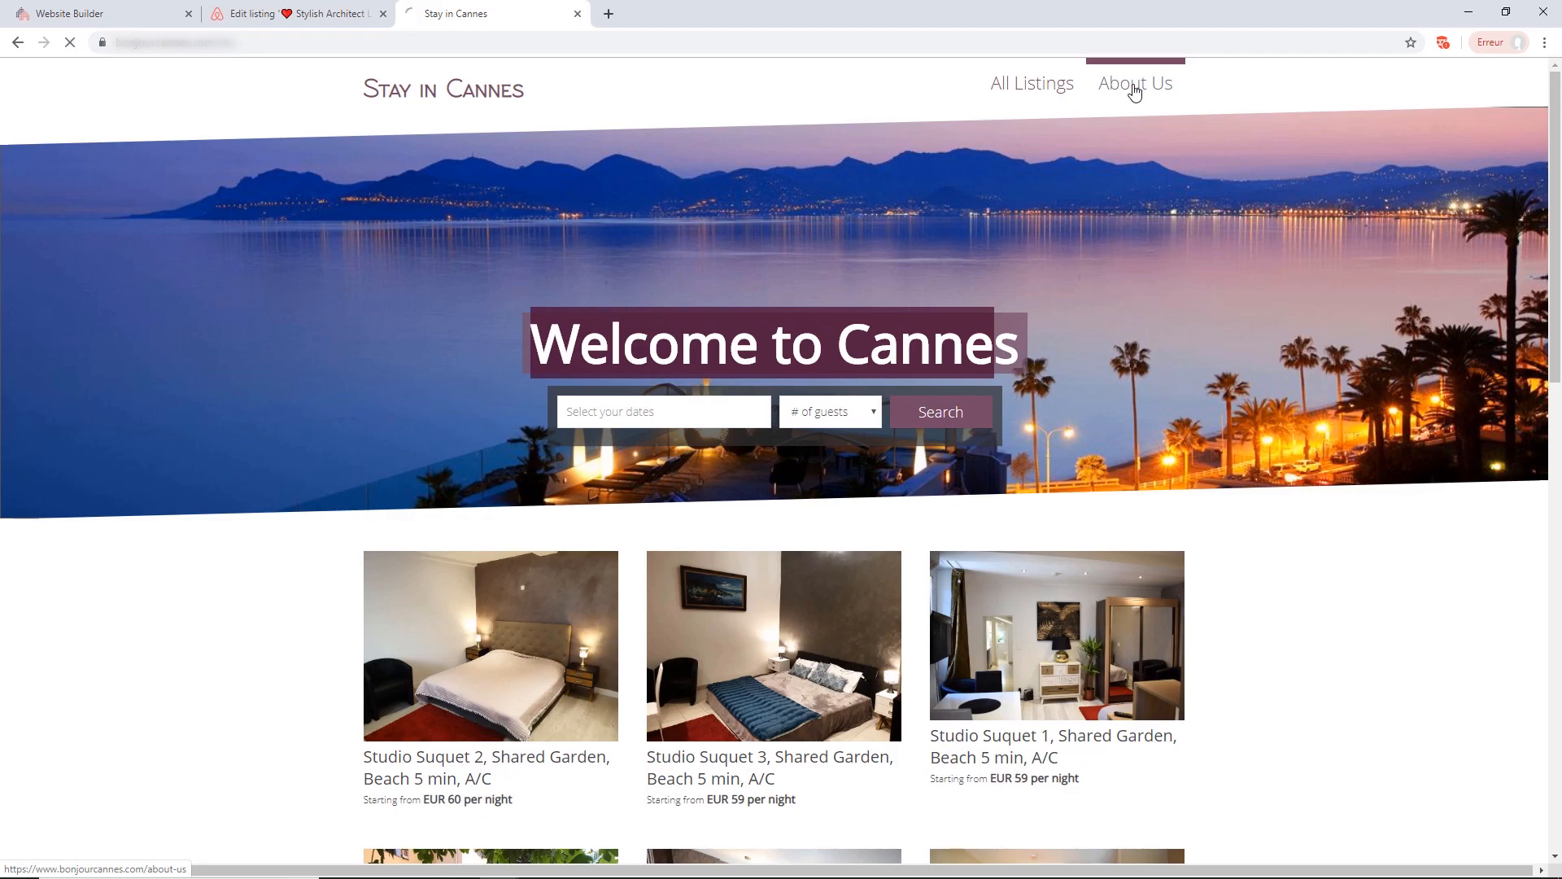
- View the About Us page, then go back to All Listings and look through the apartments
{"action": "left_click", "coordinate": [1135, 88]}
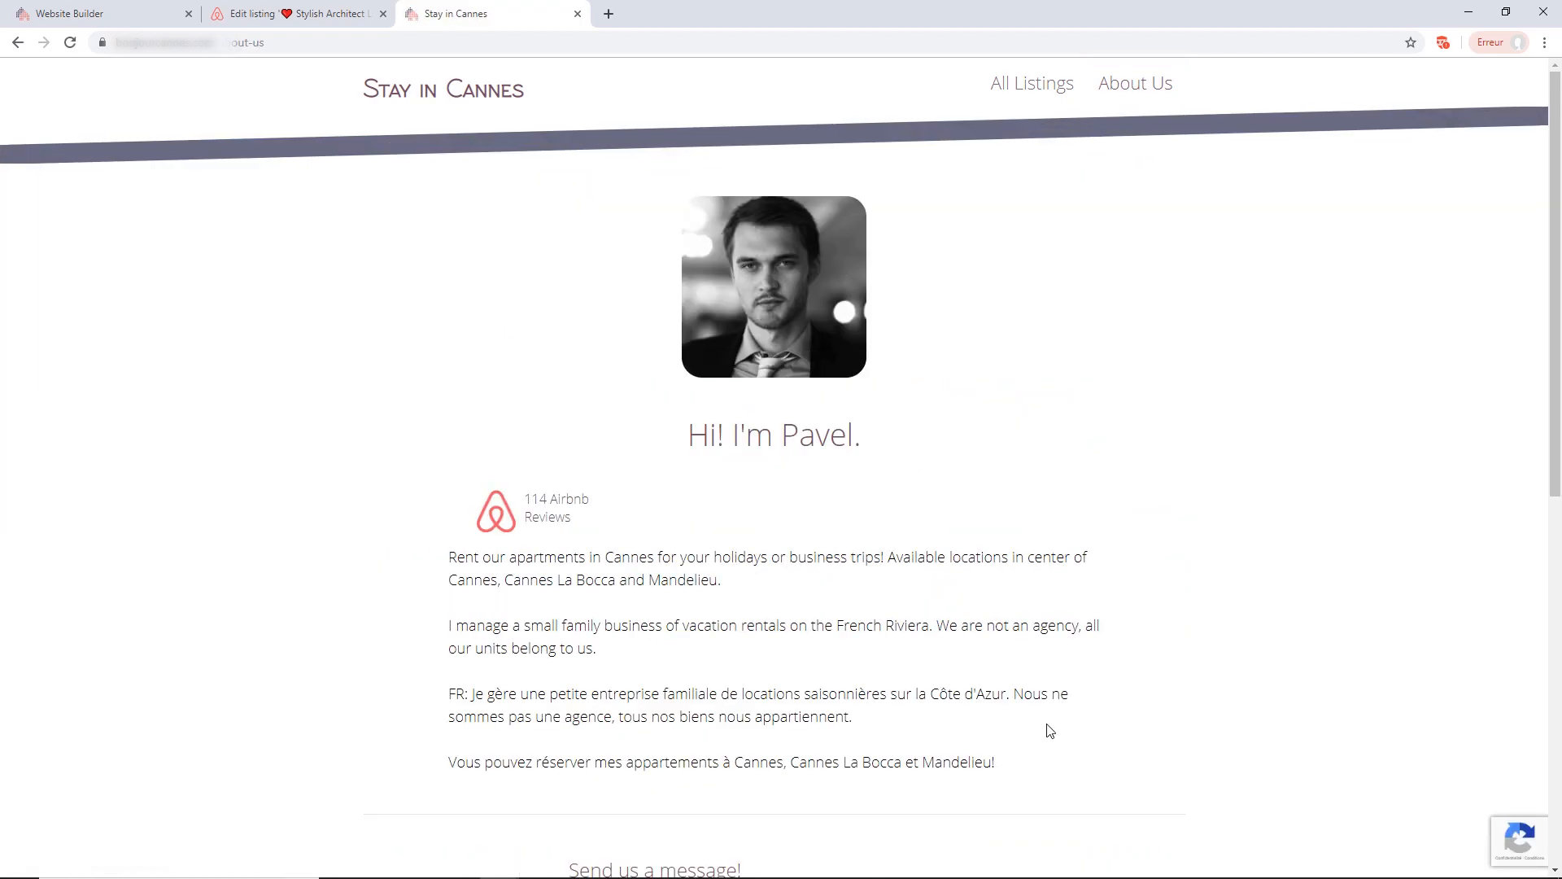
{"action": "left_click", "coordinate": [1033, 86]}
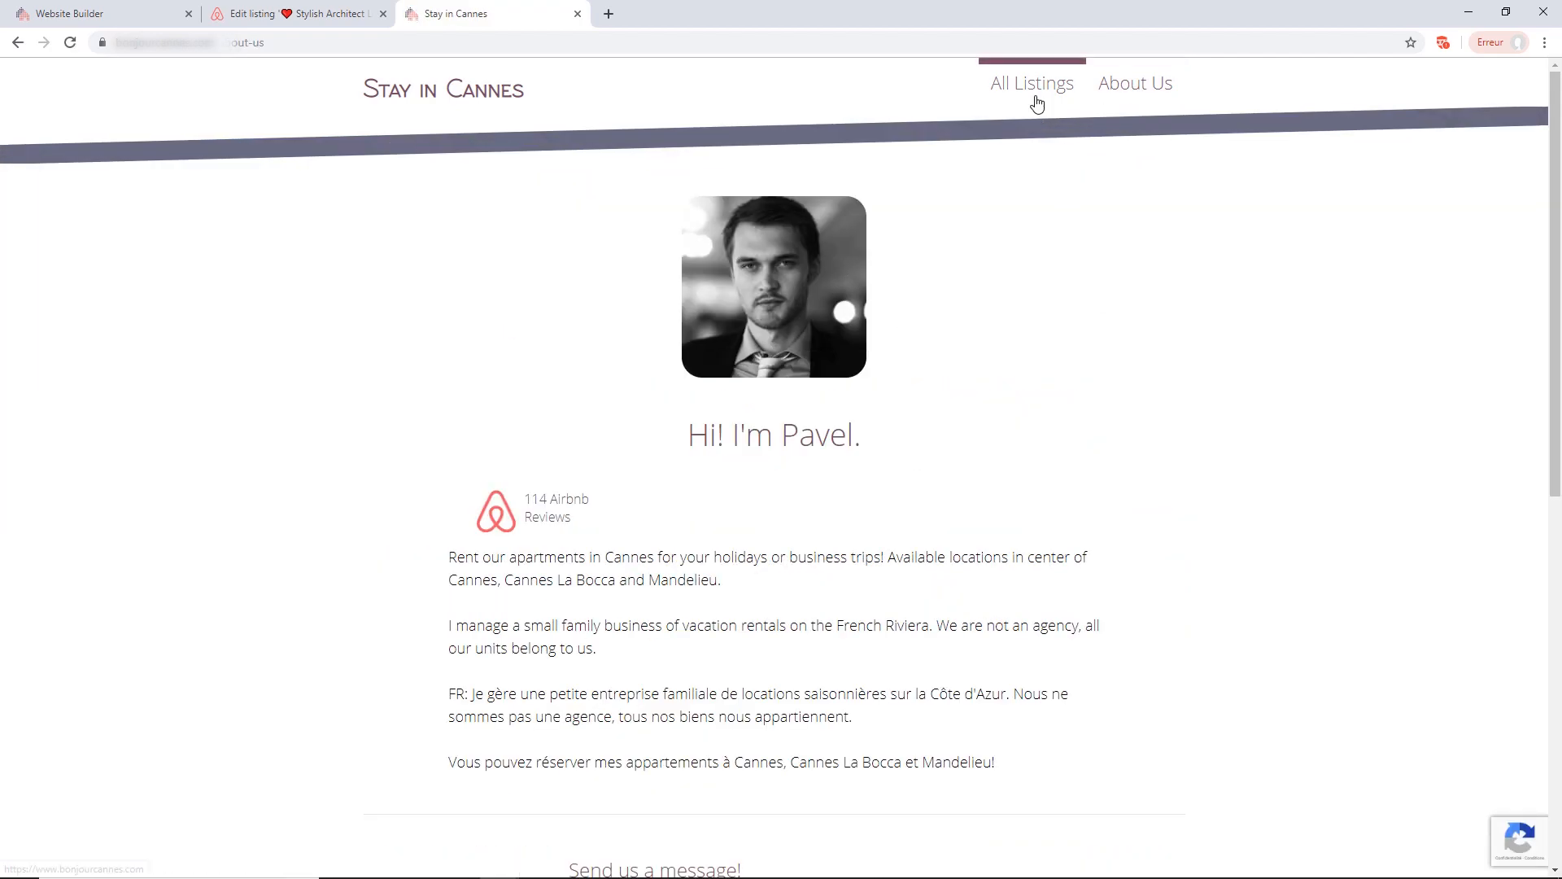
{"action": "scroll", "coordinate": [205, 415], "scroll_direction": "down", "scroll_amount": 8}
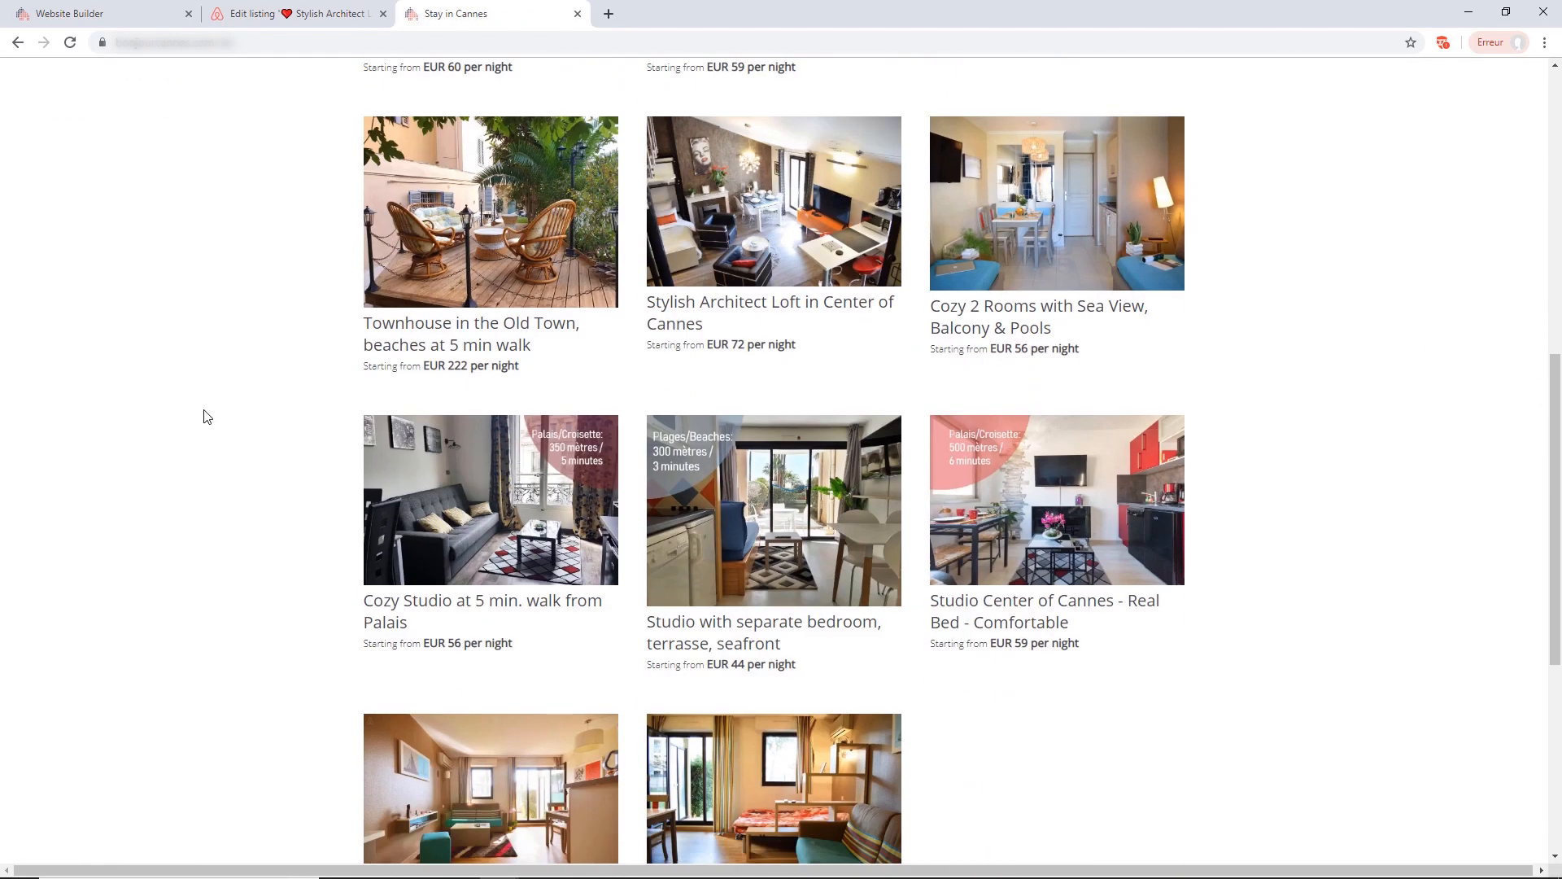
- Open the Stylish Architect Loft in Center of Cannes listing and set check-in to 2019-10-20 and check-out to 2019-10-23
{"action": "left_click", "coordinate": [847, 187]}
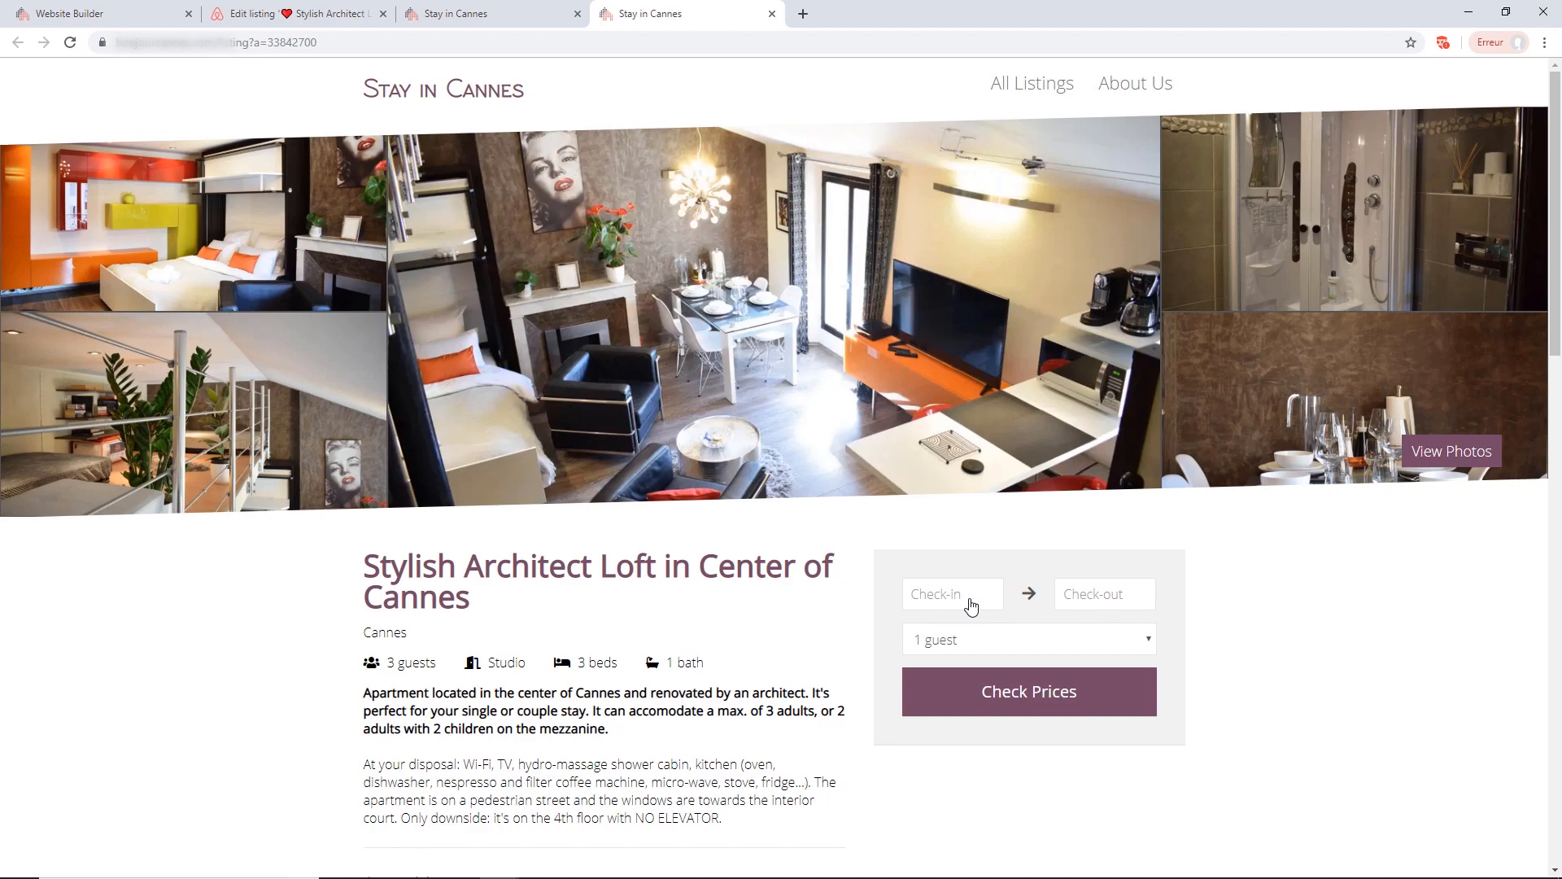
{"action": "scroll", "coordinate": [1004, 446], "scroll_direction": "down", "scroll_amount": 2}
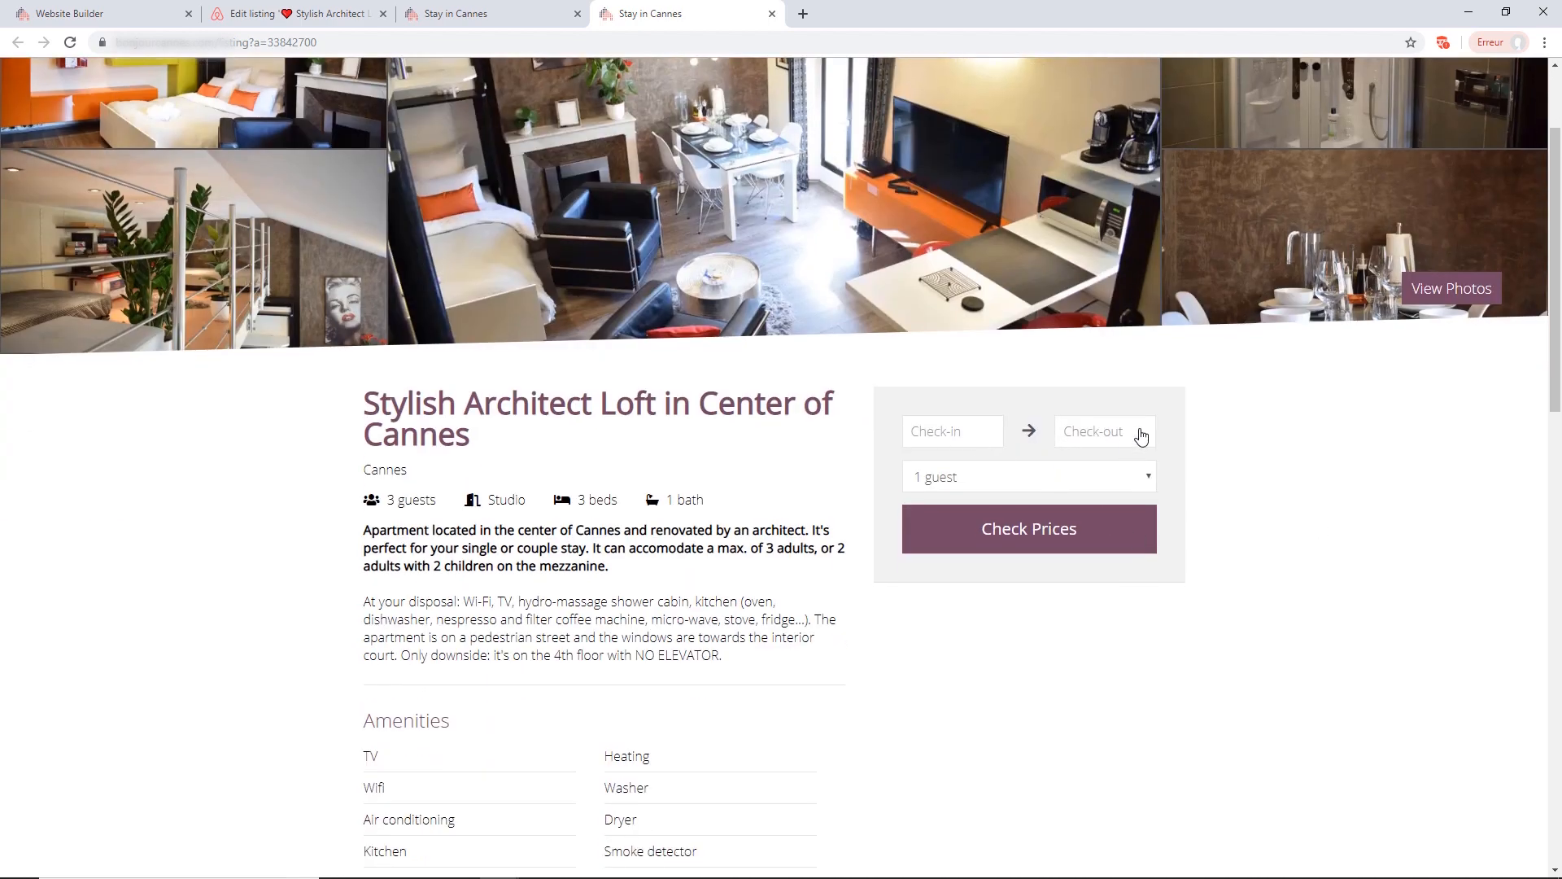
{"action": "left_click", "coordinate": [958, 442]}
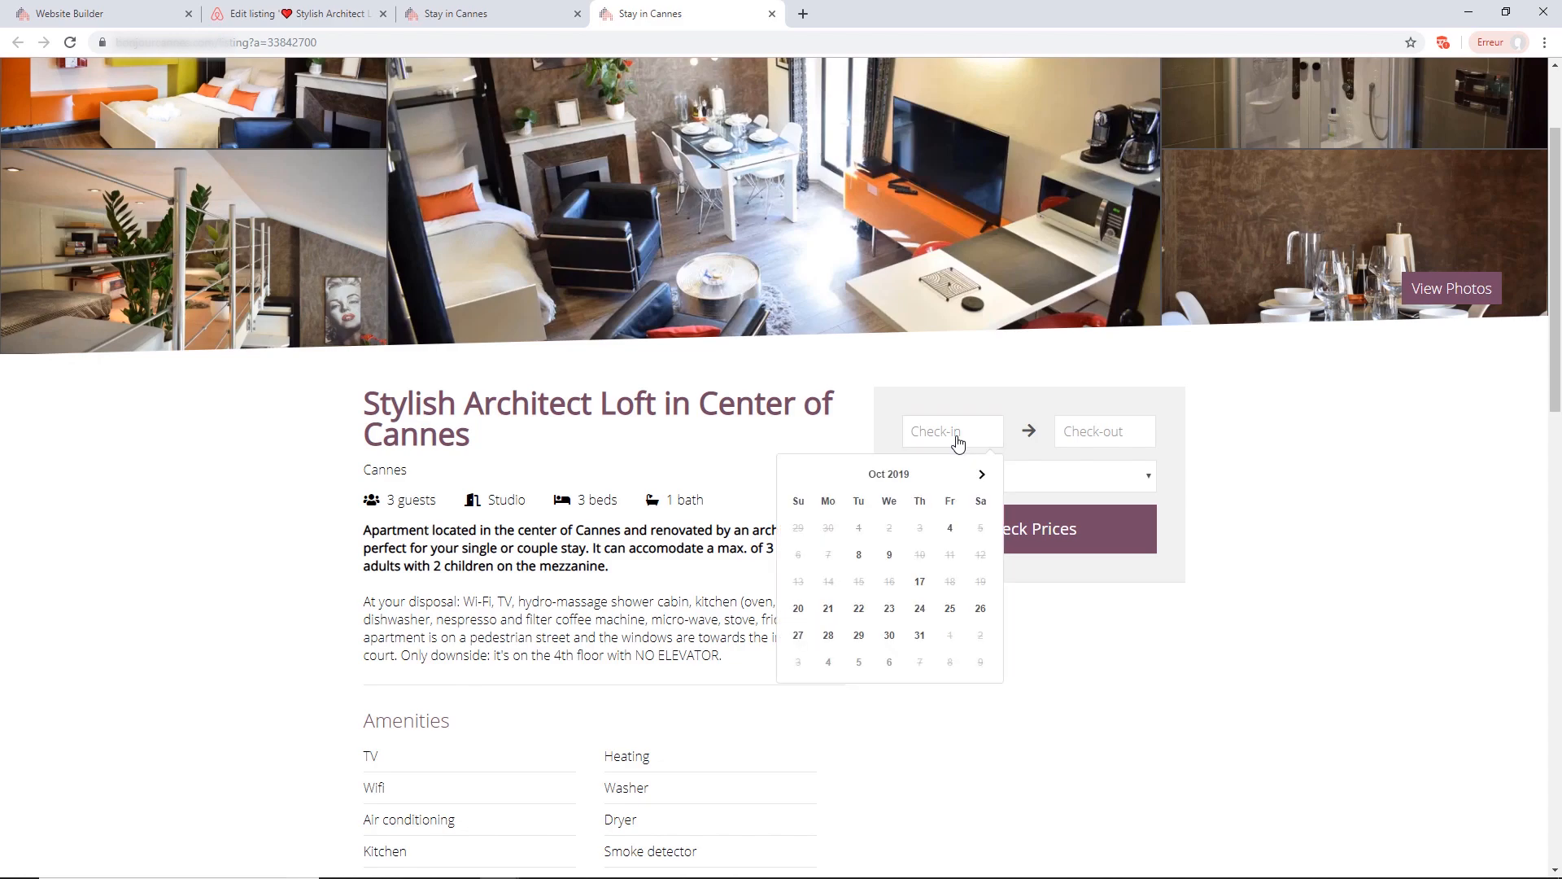
{"action": "left_click", "coordinate": [804, 610]}
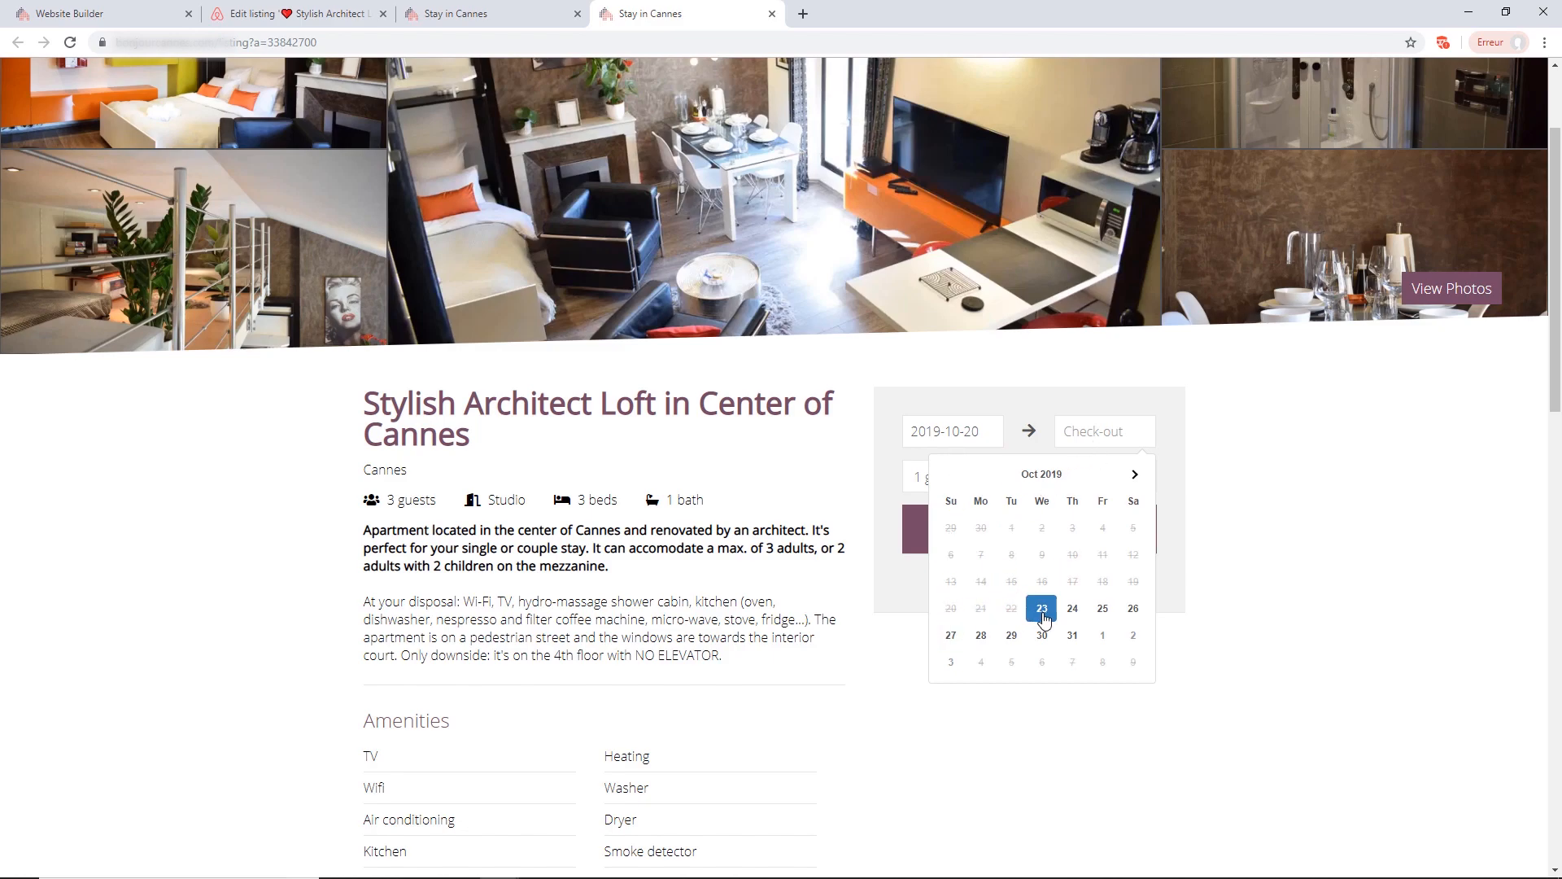
{"action": "left_click", "coordinate": [1044, 611]}
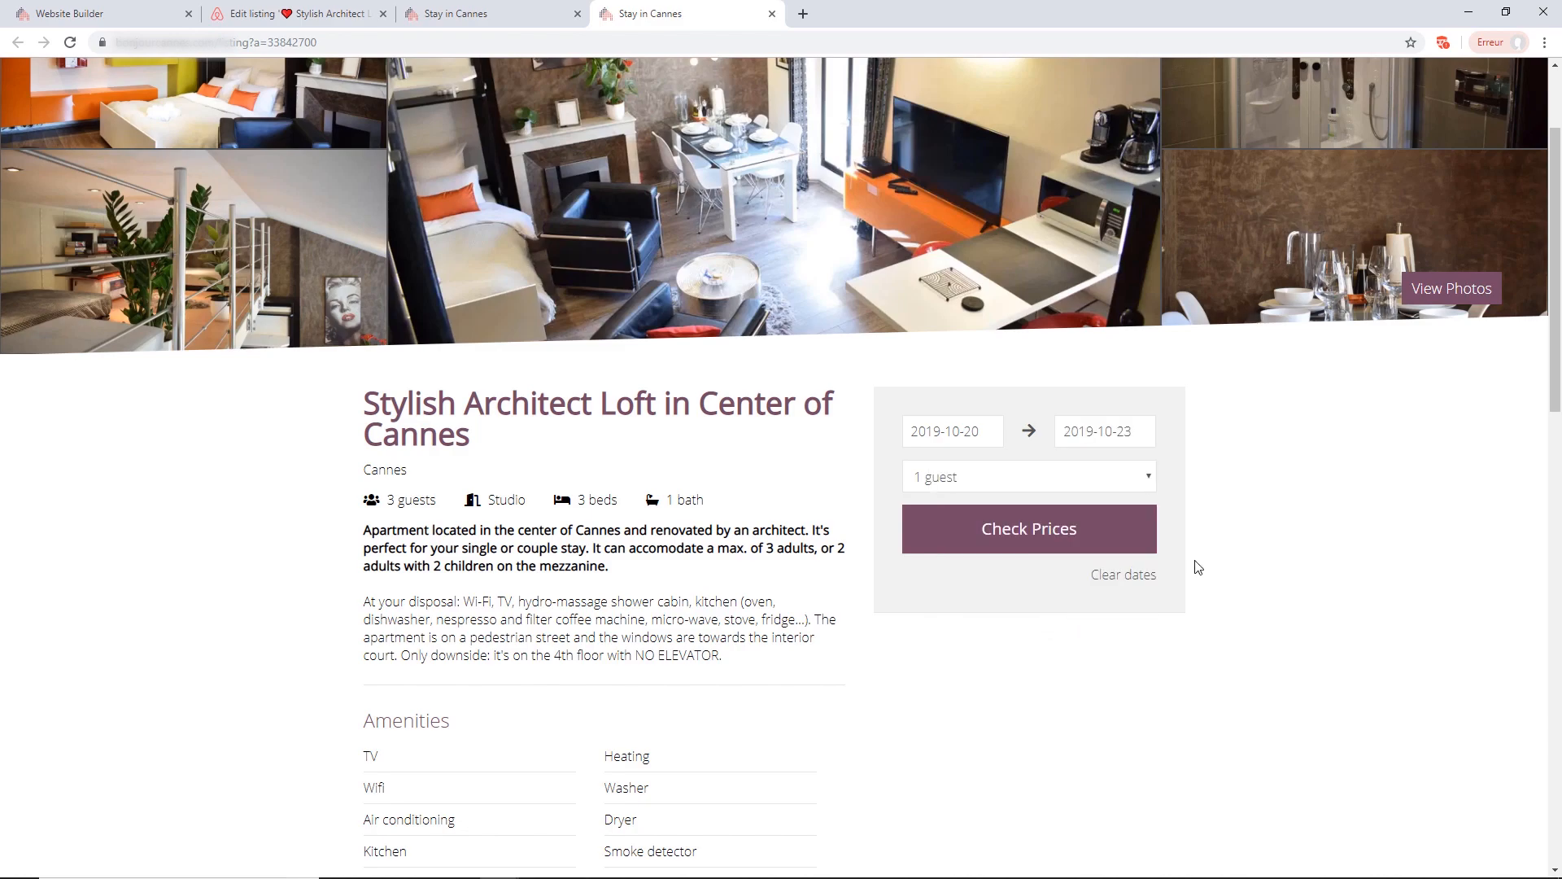
- Set the stay to 2 guests, check the prices and examine the nightly rate and total
{"action": "left_click", "coordinate": [1137, 489]}
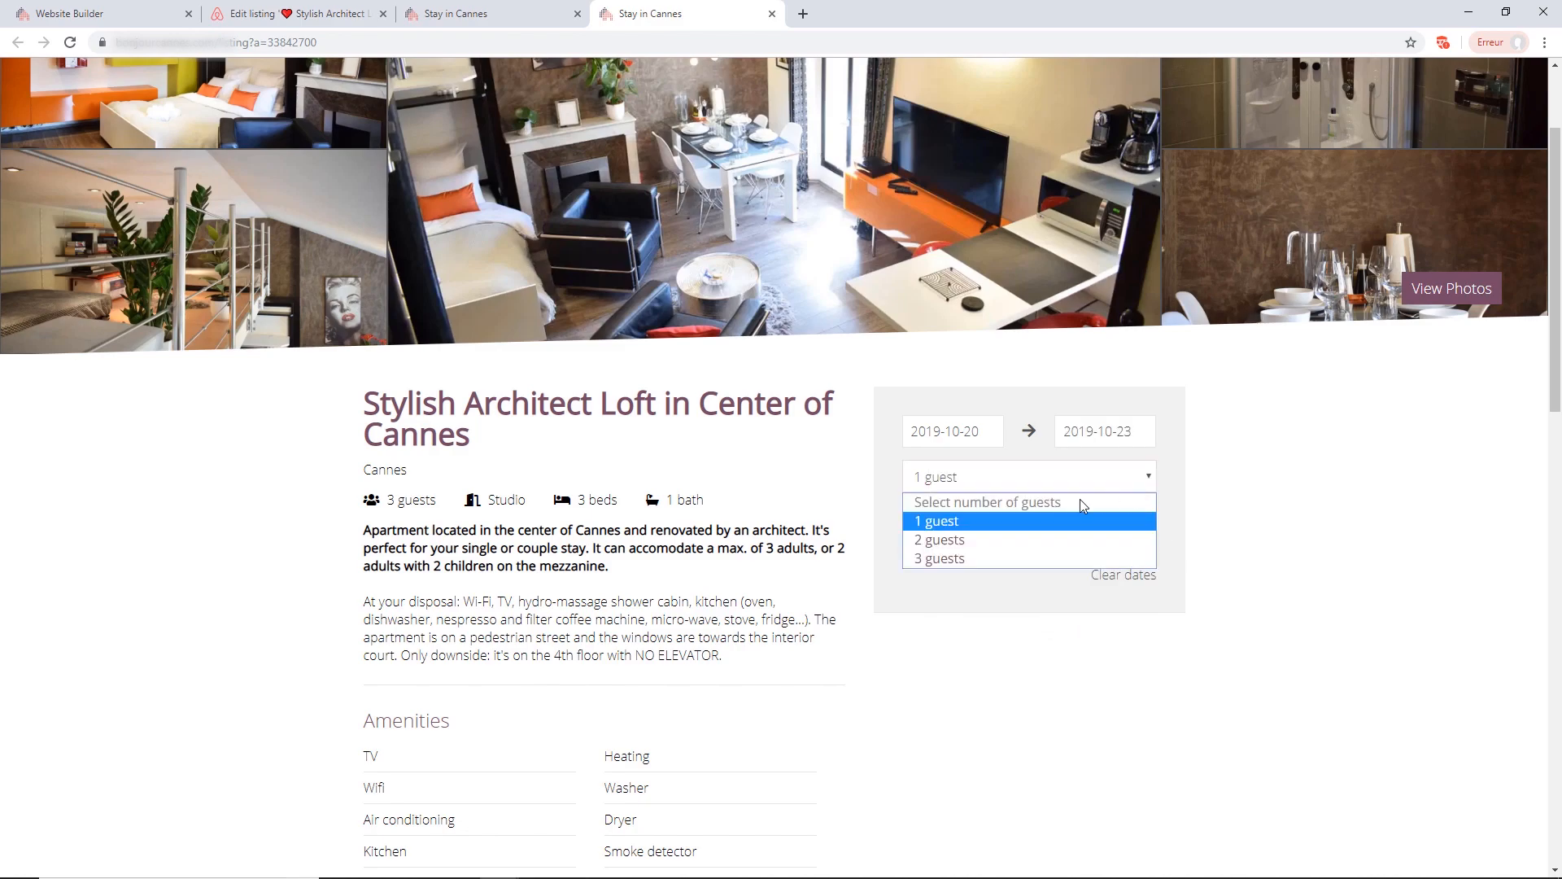
{"action": "left_click", "coordinate": [1001, 543]}
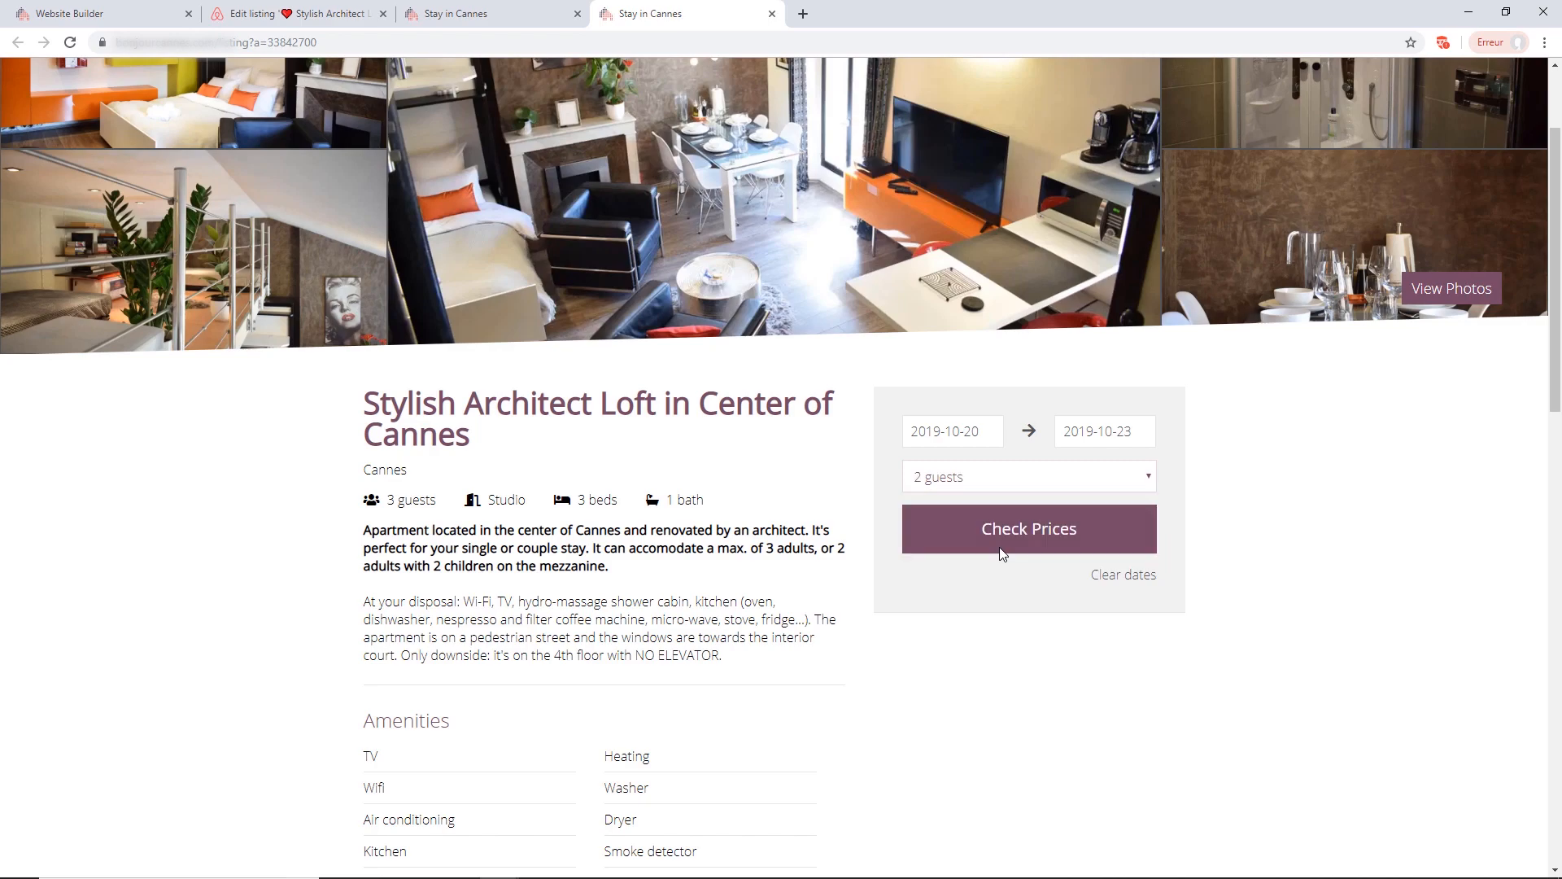
{"action": "left_click", "coordinate": [1057, 547]}
{"action": "scroll", "coordinate": [1335, 537], "scroll_direction": "down", "scroll_amount": 1}
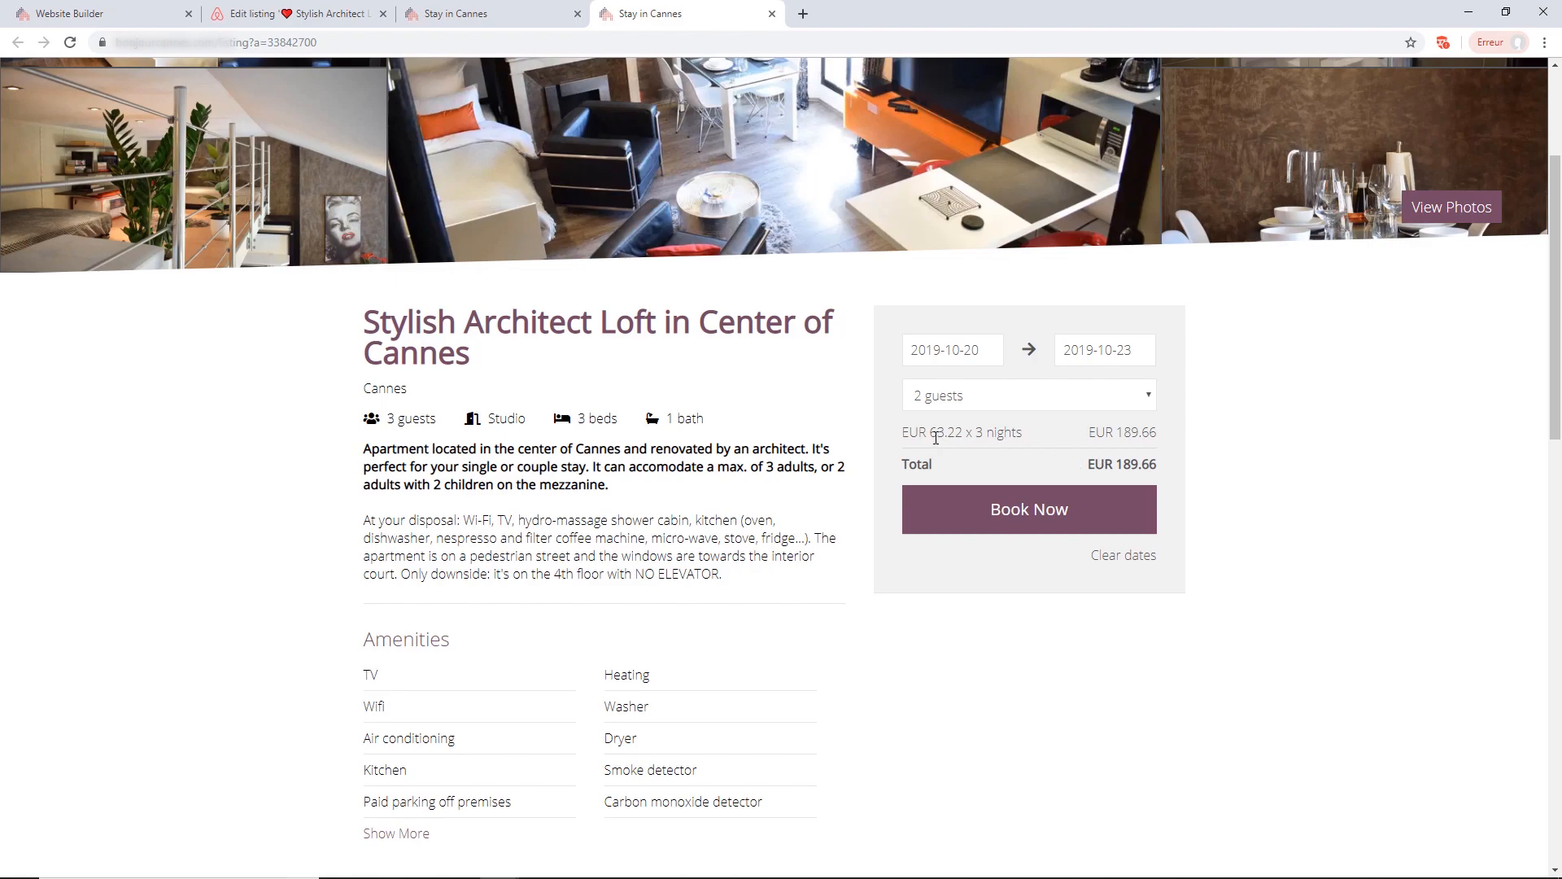
{"action": "left_click_drag", "start_coordinate": [933, 434], "coordinate": [965, 432]}
{"action": "left_click", "coordinate": [1301, 464]}
{"action": "scroll", "coordinate": [1262, 519], "scroll_direction": "down", "scroll_amount": 1}
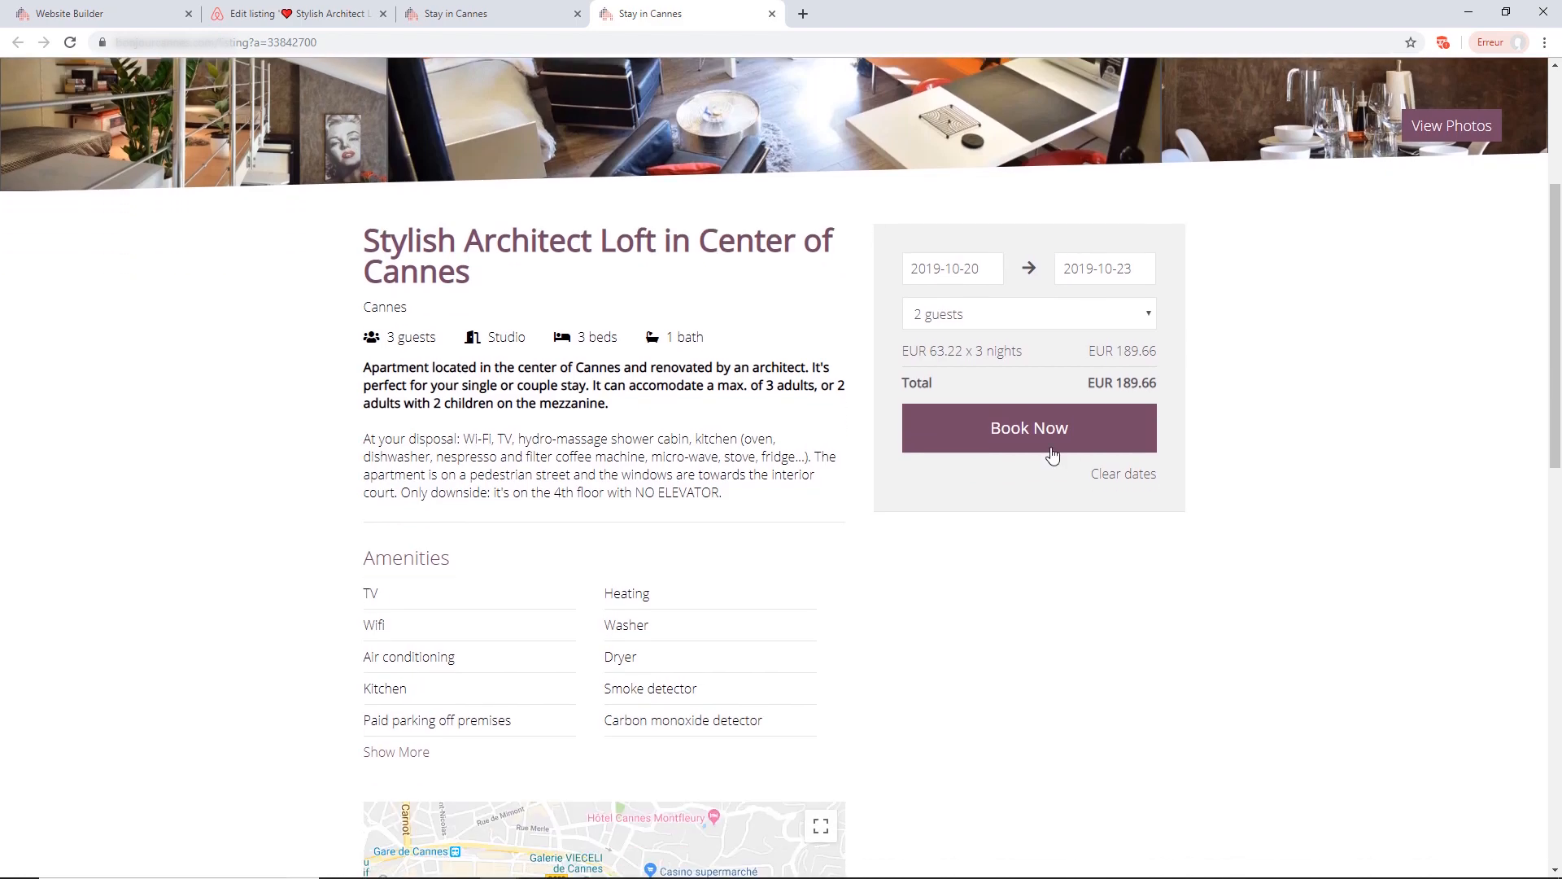
- Proceed to booking, look over the guest contact details form without filling it in, and return to the listing details
{"action": "left_click", "coordinate": [1056, 442]}
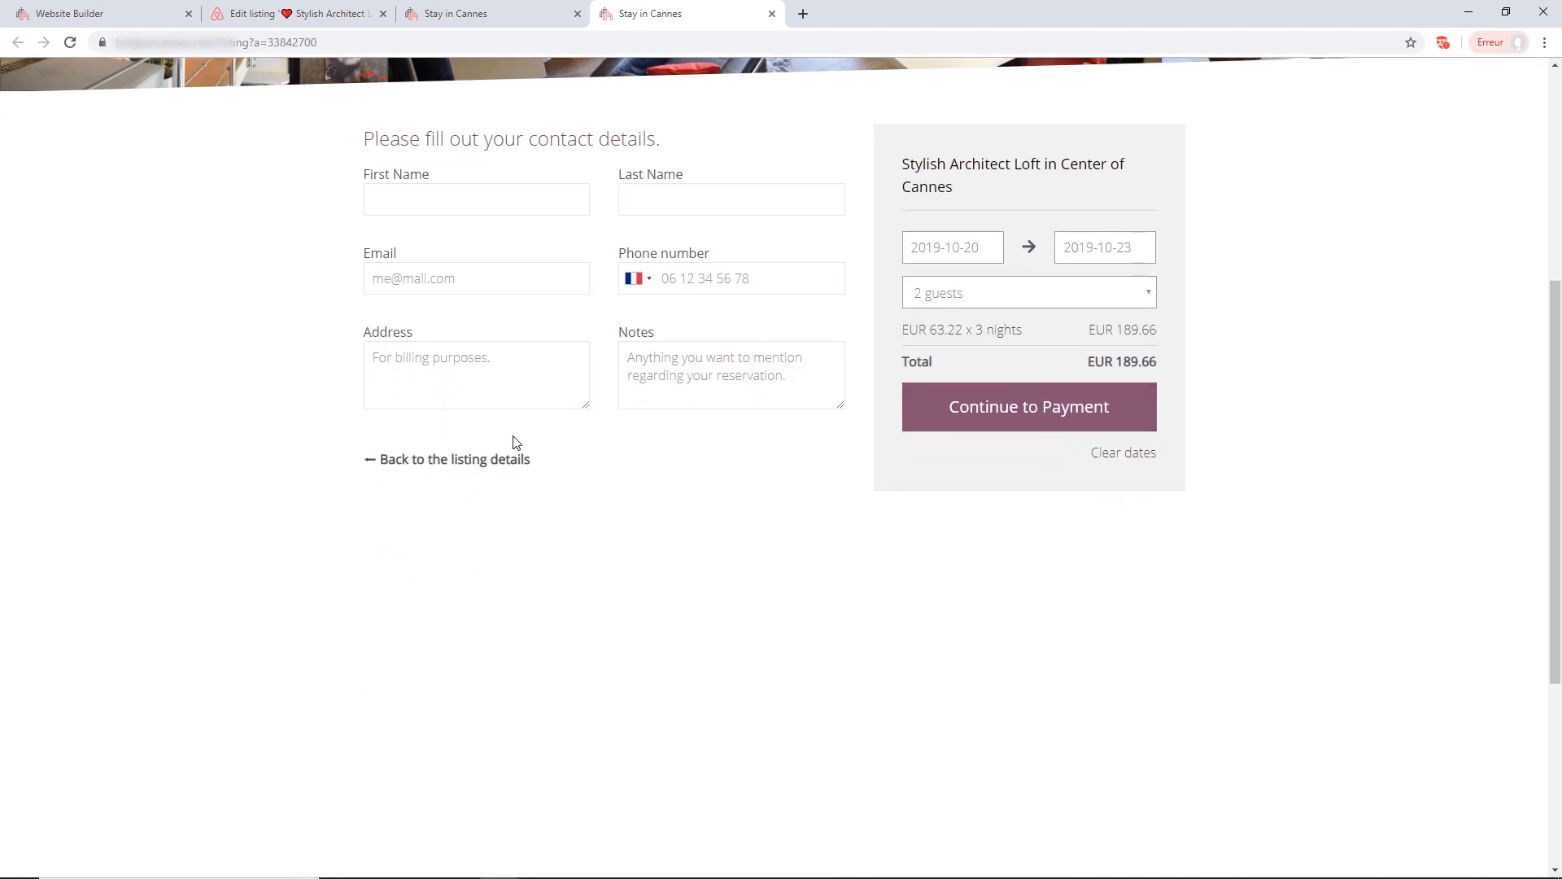
{"action": "scroll", "coordinate": [504, 383], "scroll_direction": "up", "scroll_amount": 1}
{"action": "left_click", "coordinate": [469, 291]}
{"action": "left_click", "coordinate": [654, 298]}
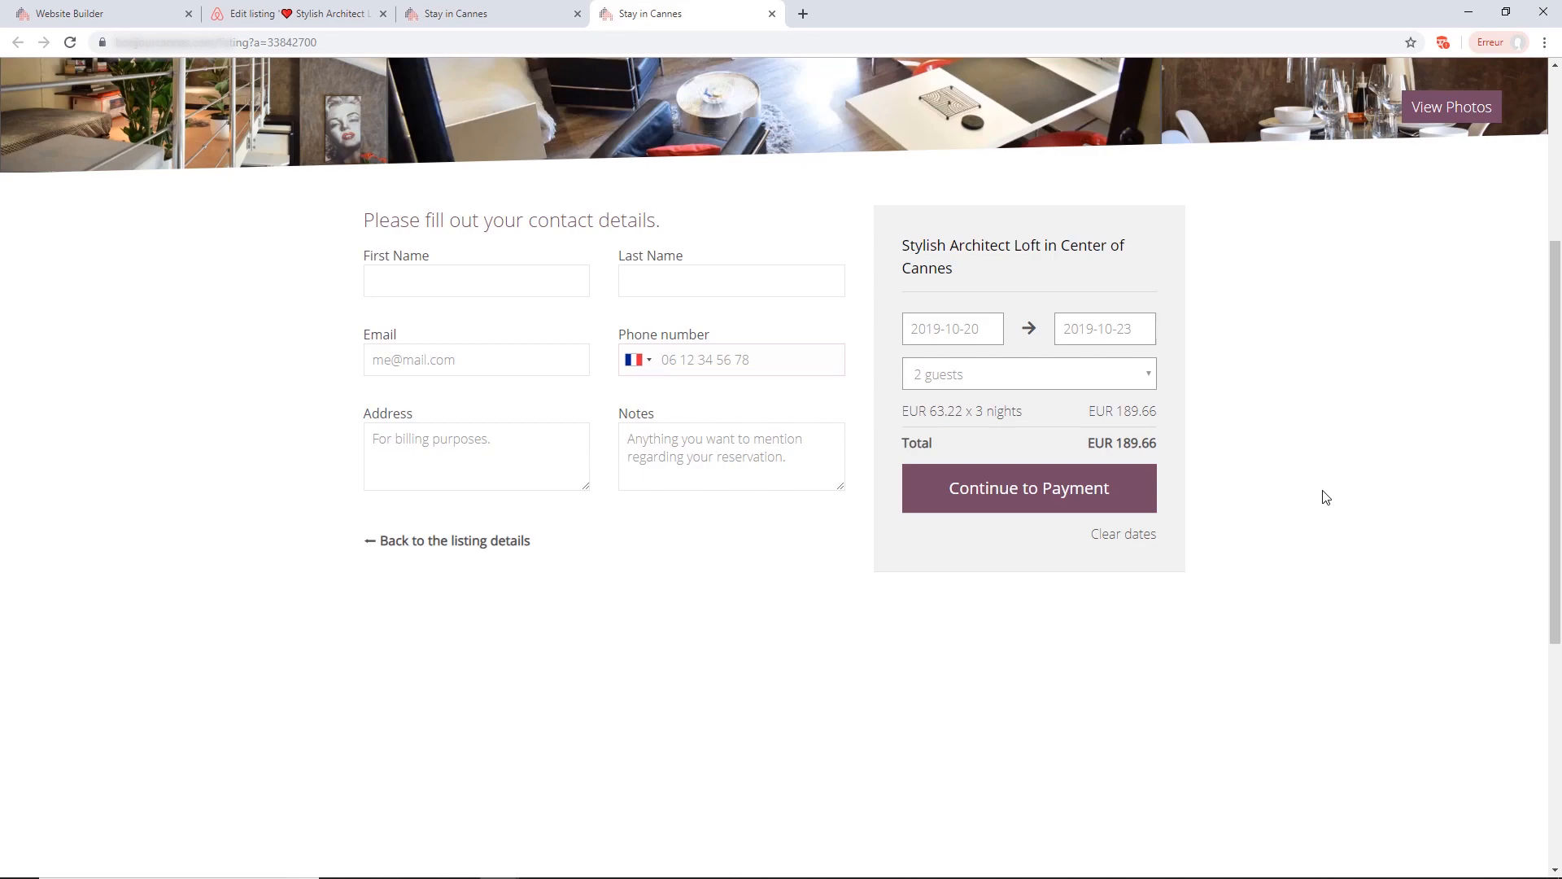
{"action": "left_click", "coordinate": [429, 540]}
- Examine the loft's amenities, location map and description sections from The space to Getting around
{"action": "scroll", "coordinate": [376, 499], "scroll_direction": "down", "scroll_amount": 5}
{"action": "scroll", "coordinate": [446, 279], "scroll_direction": "down", "scroll_amount": 10}
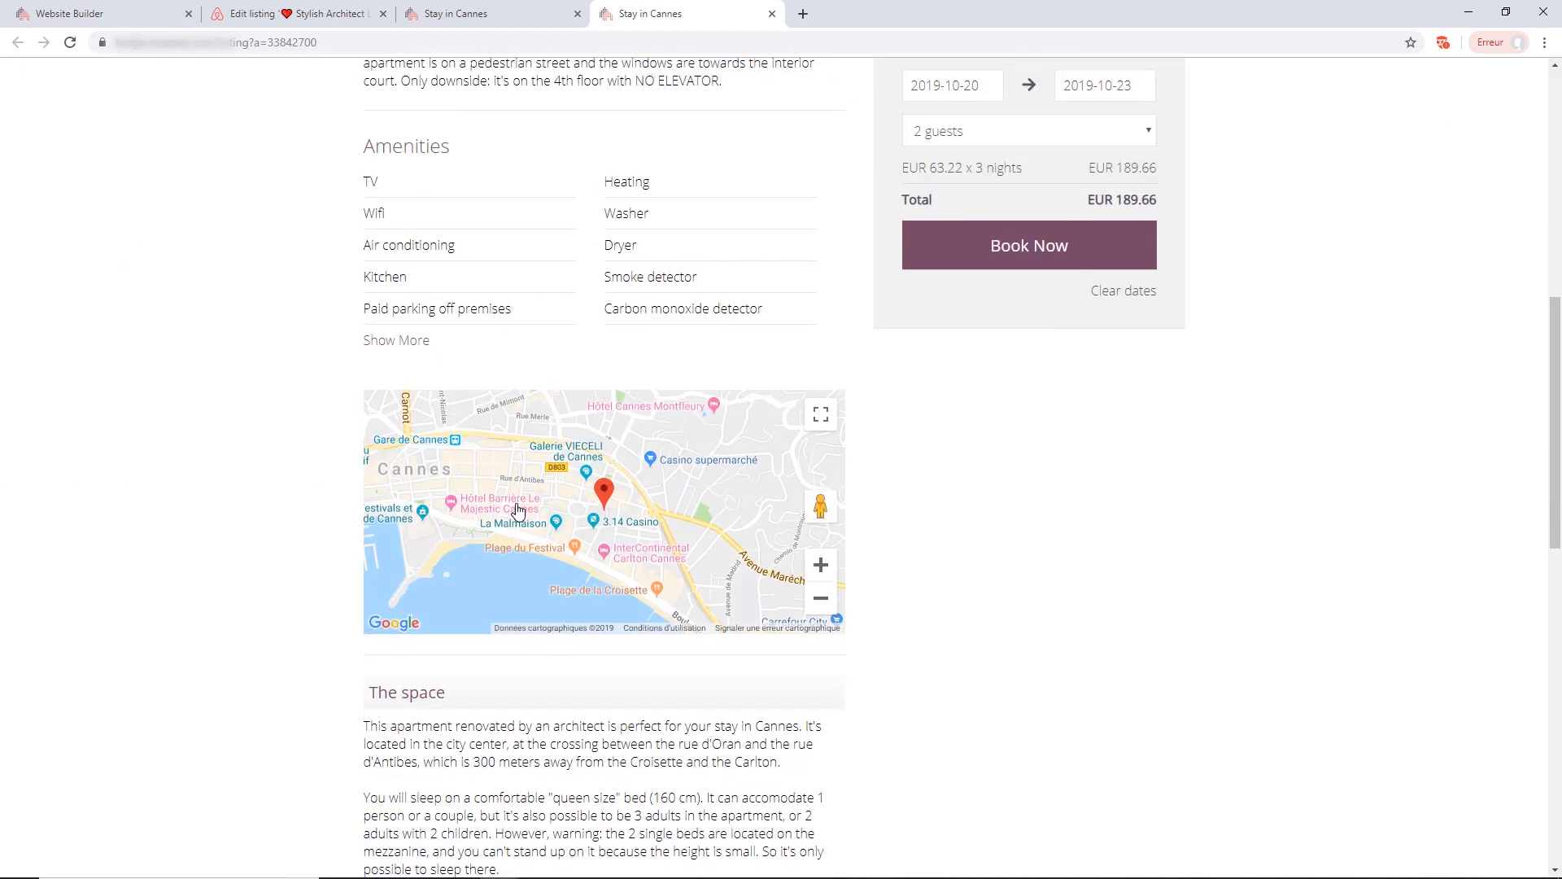
{"action": "left_click", "coordinate": [504, 524]}
{"action": "scroll", "coordinate": [505, 407], "scroll_direction": "down", "scroll_amount": 7}
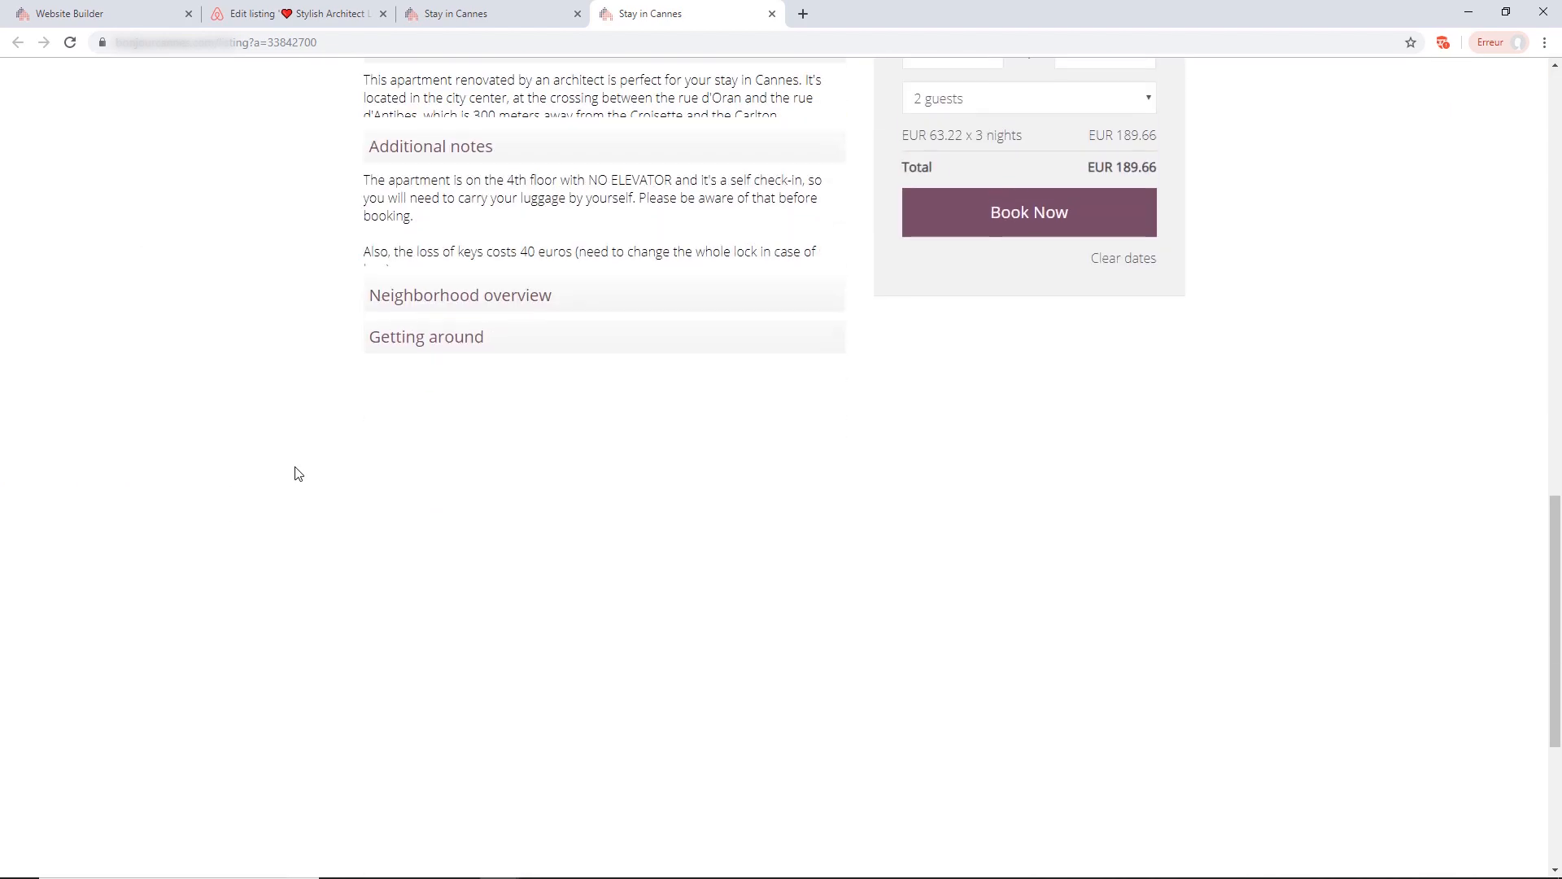
{"action": "left_click", "coordinate": [513, 183]}
{"action": "left_click", "coordinate": [514, 226]}
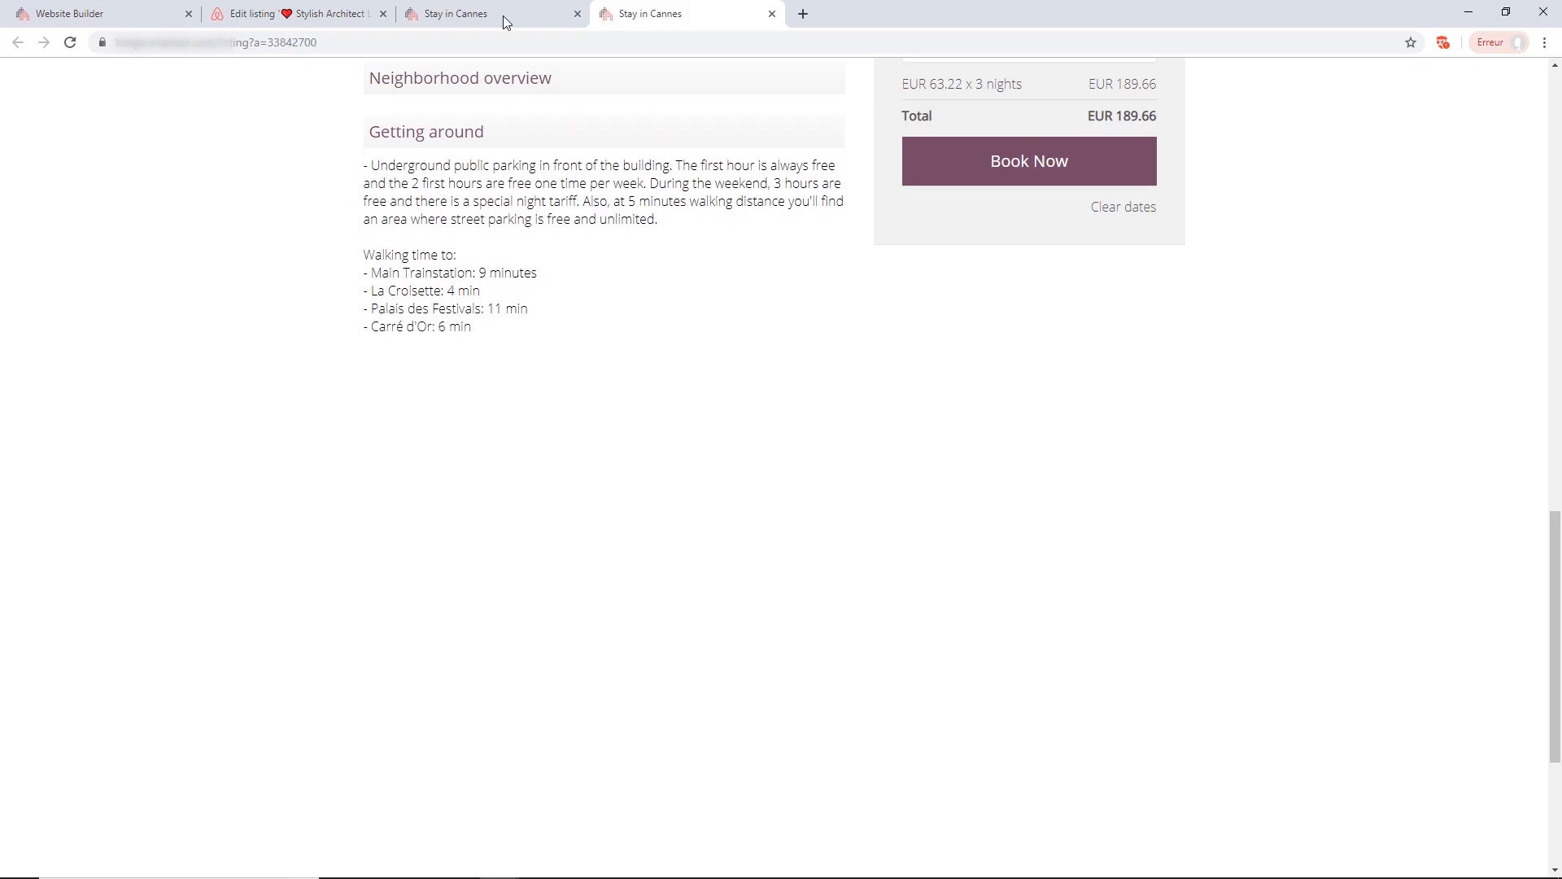
- Switch to the Website Builder, examine the Stylish Architect Loft's editable listing details, and return to the website's edit menu
{"action": "left_click", "coordinate": [502, 14]}
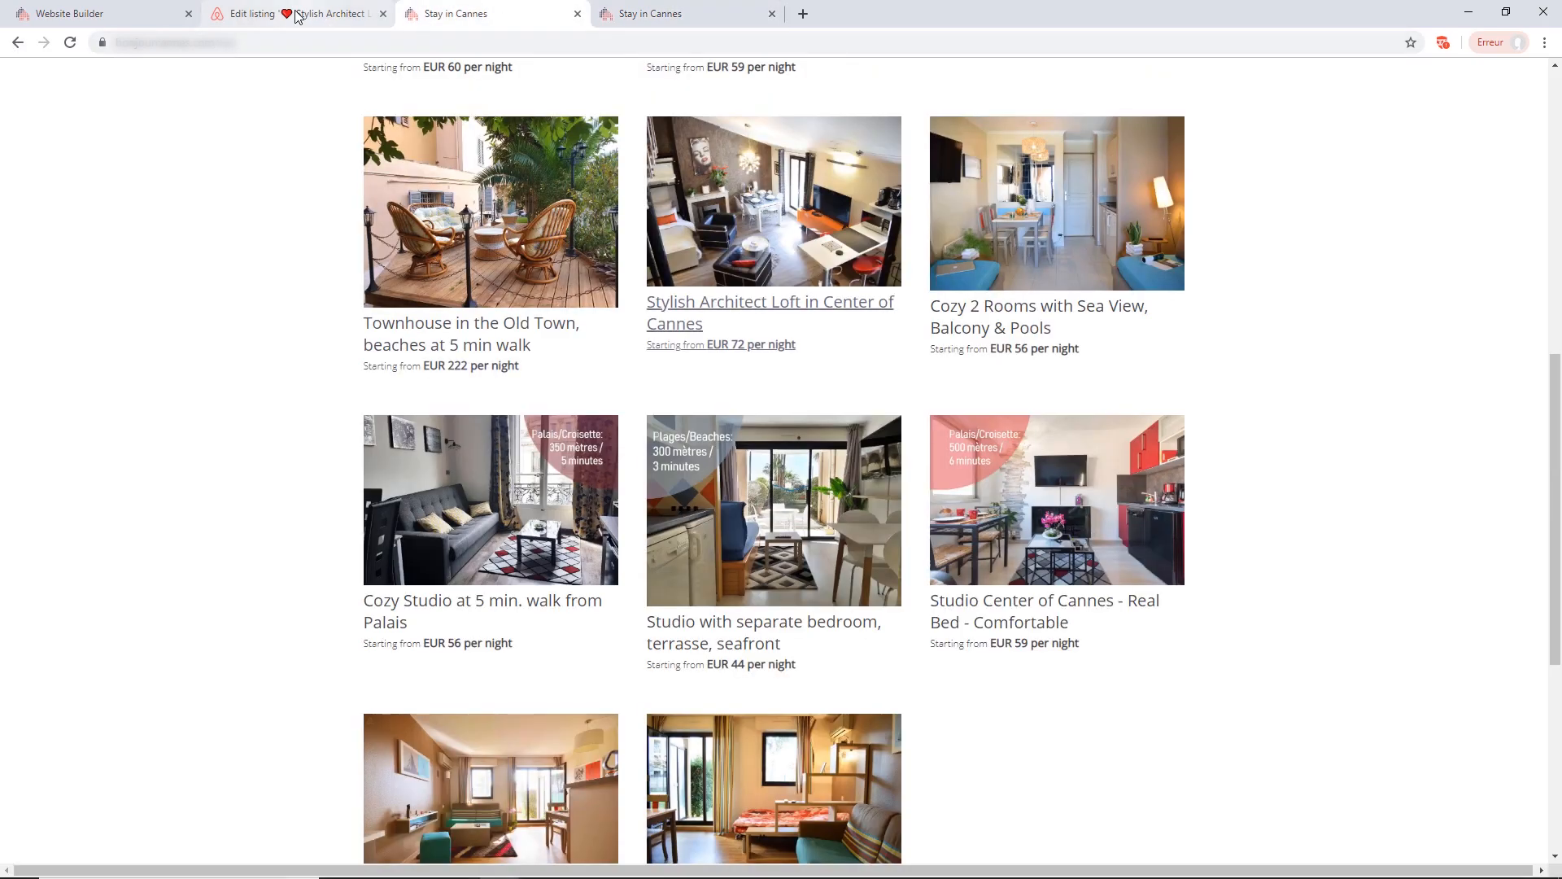
{"action": "left_click", "coordinate": [85, 13]}
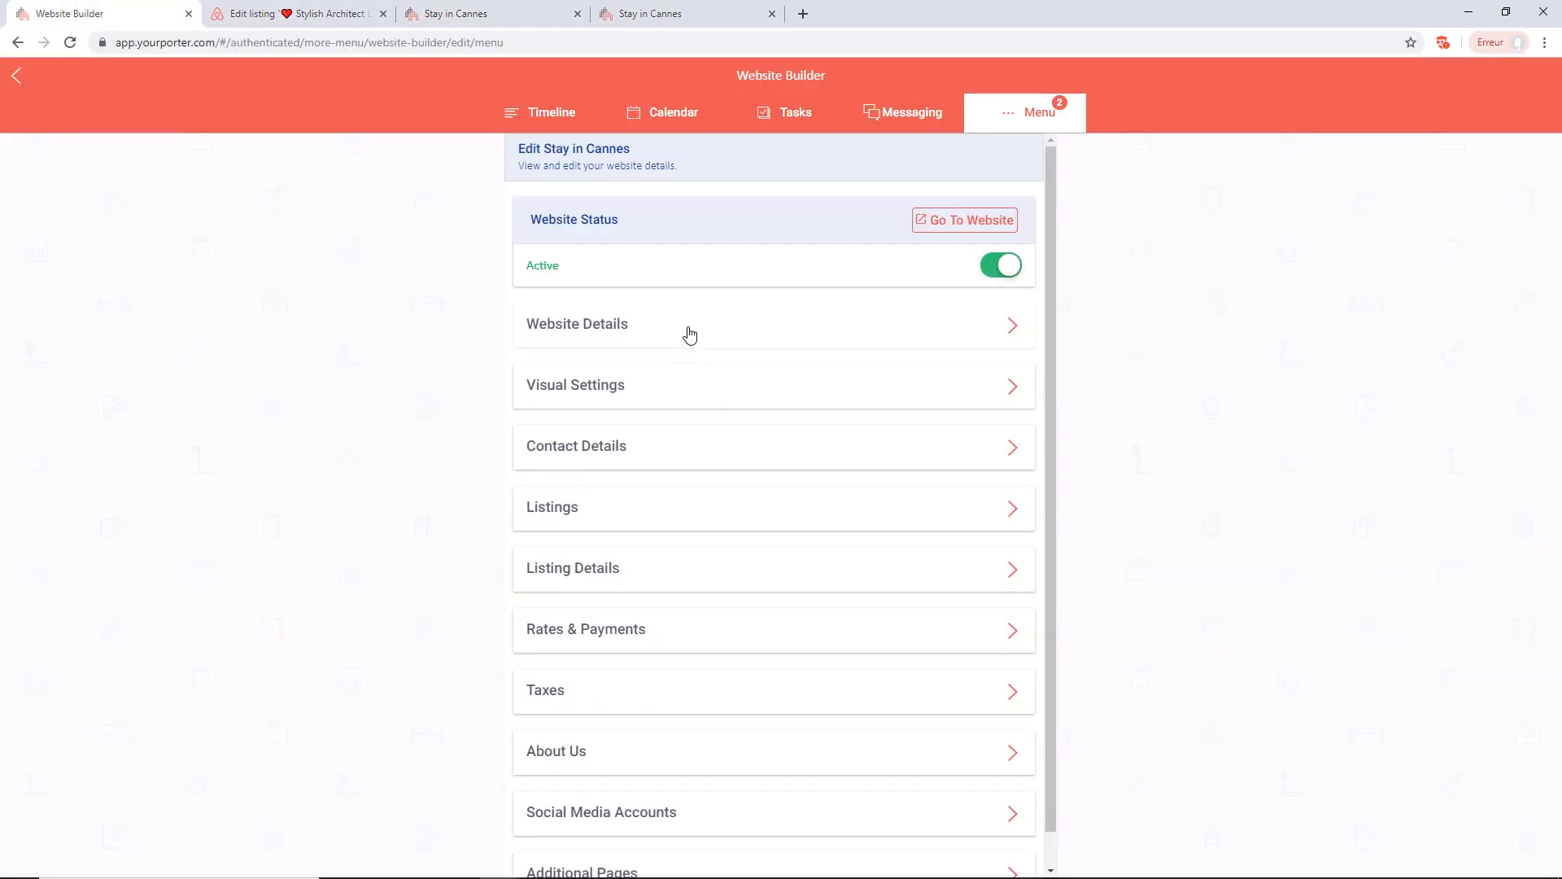
{"action": "left_click", "coordinate": [636, 584]}
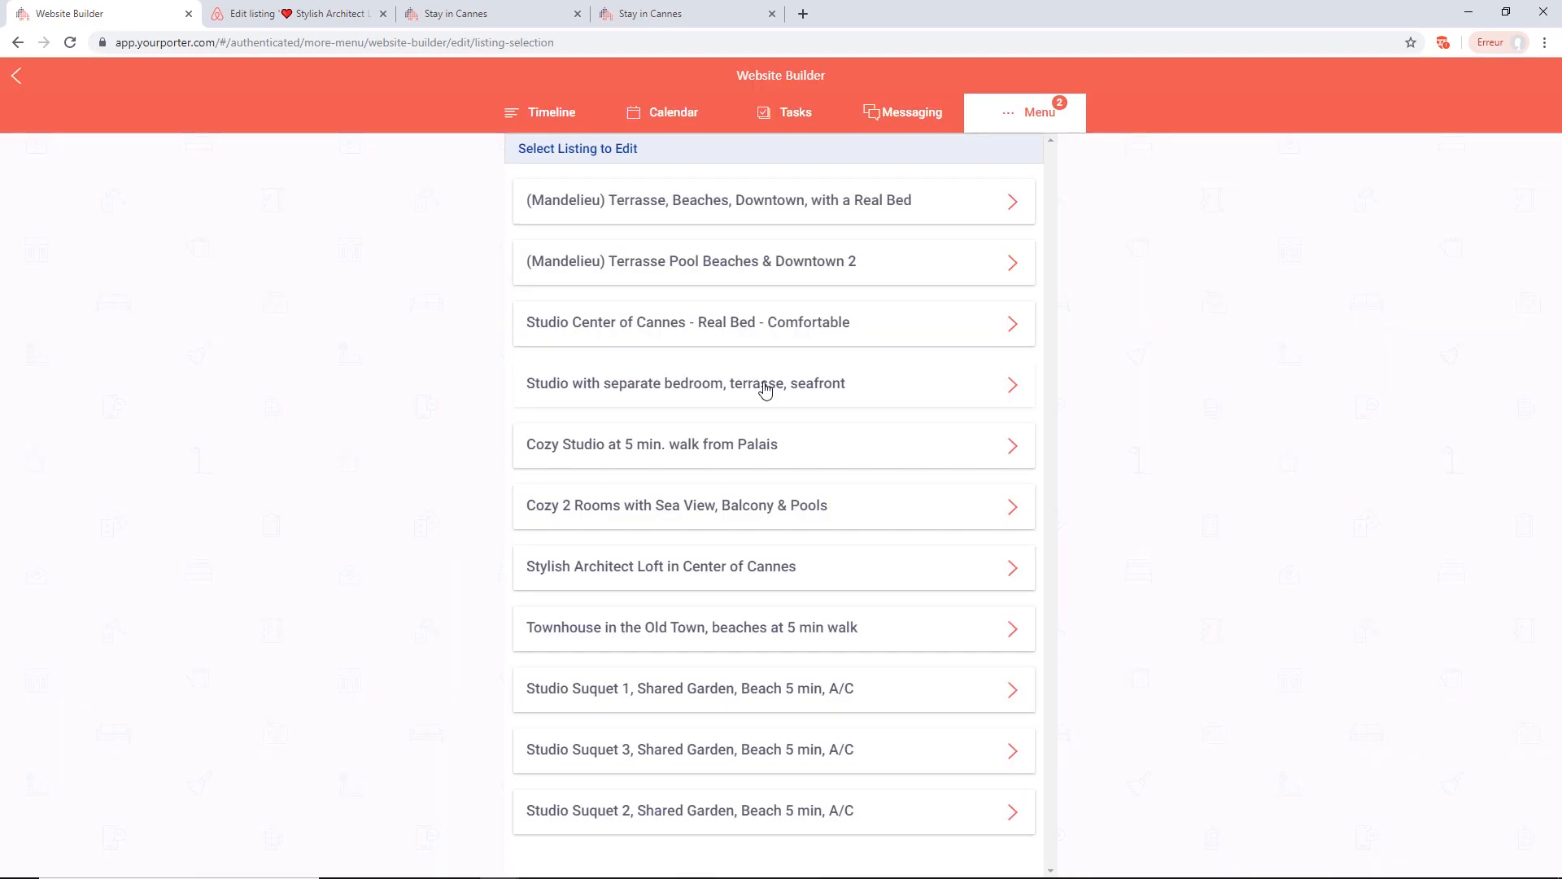
{"action": "left_click", "coordinate": [761, 570]}
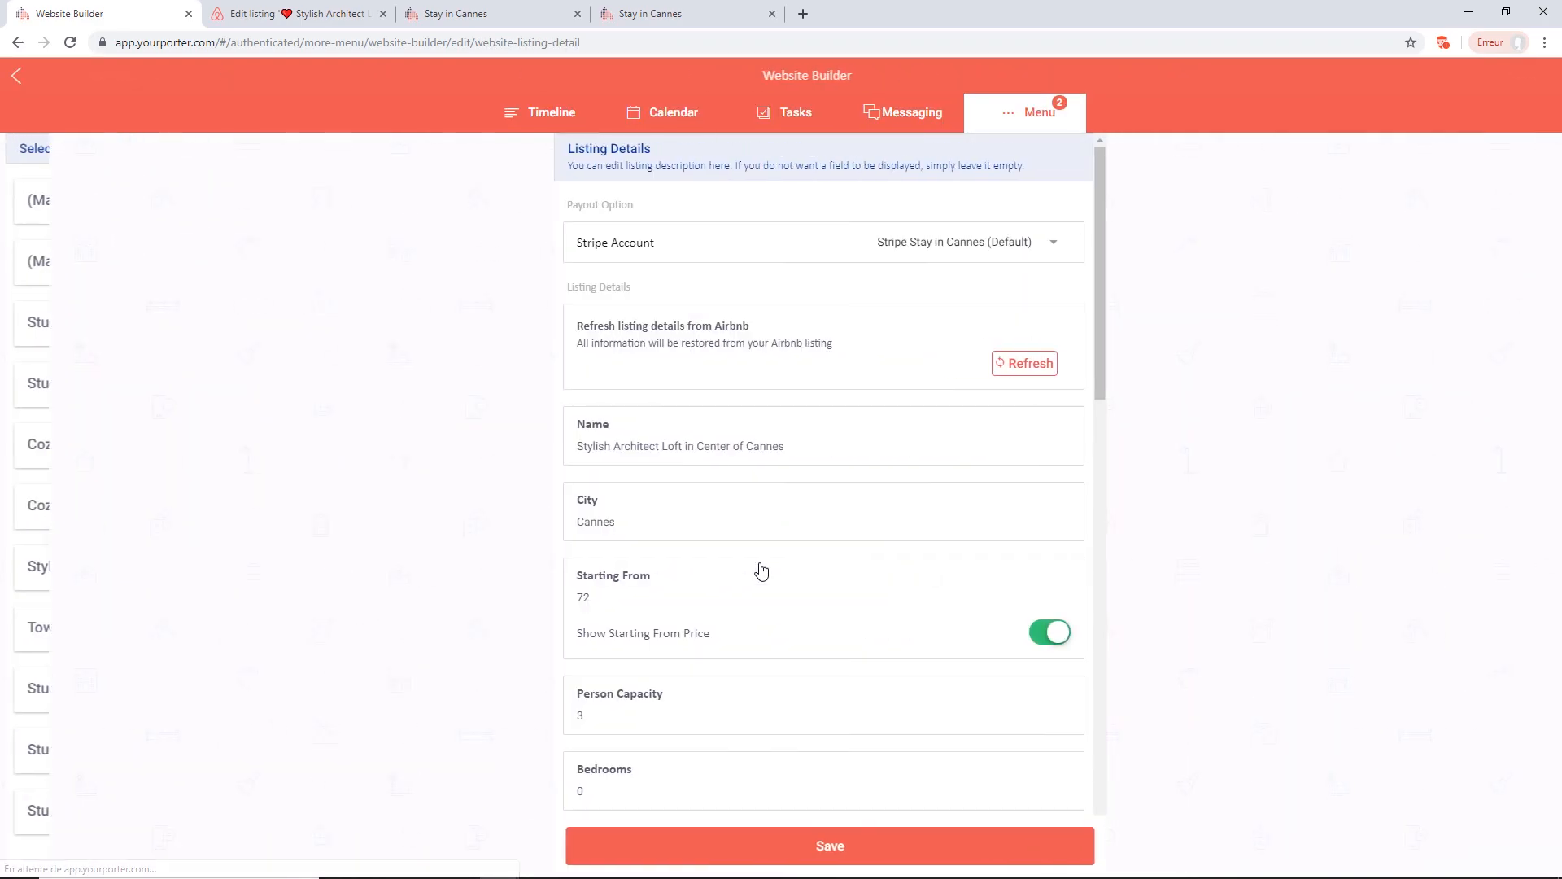
{"action": "scroll", "coordinate": [865, 443], "scroll_direction": "down", "scroll_amount": 3}
{"action": "scroll", "coordinate": [827, 465], "scroll_direction": "down", "scroll_amount": 5}
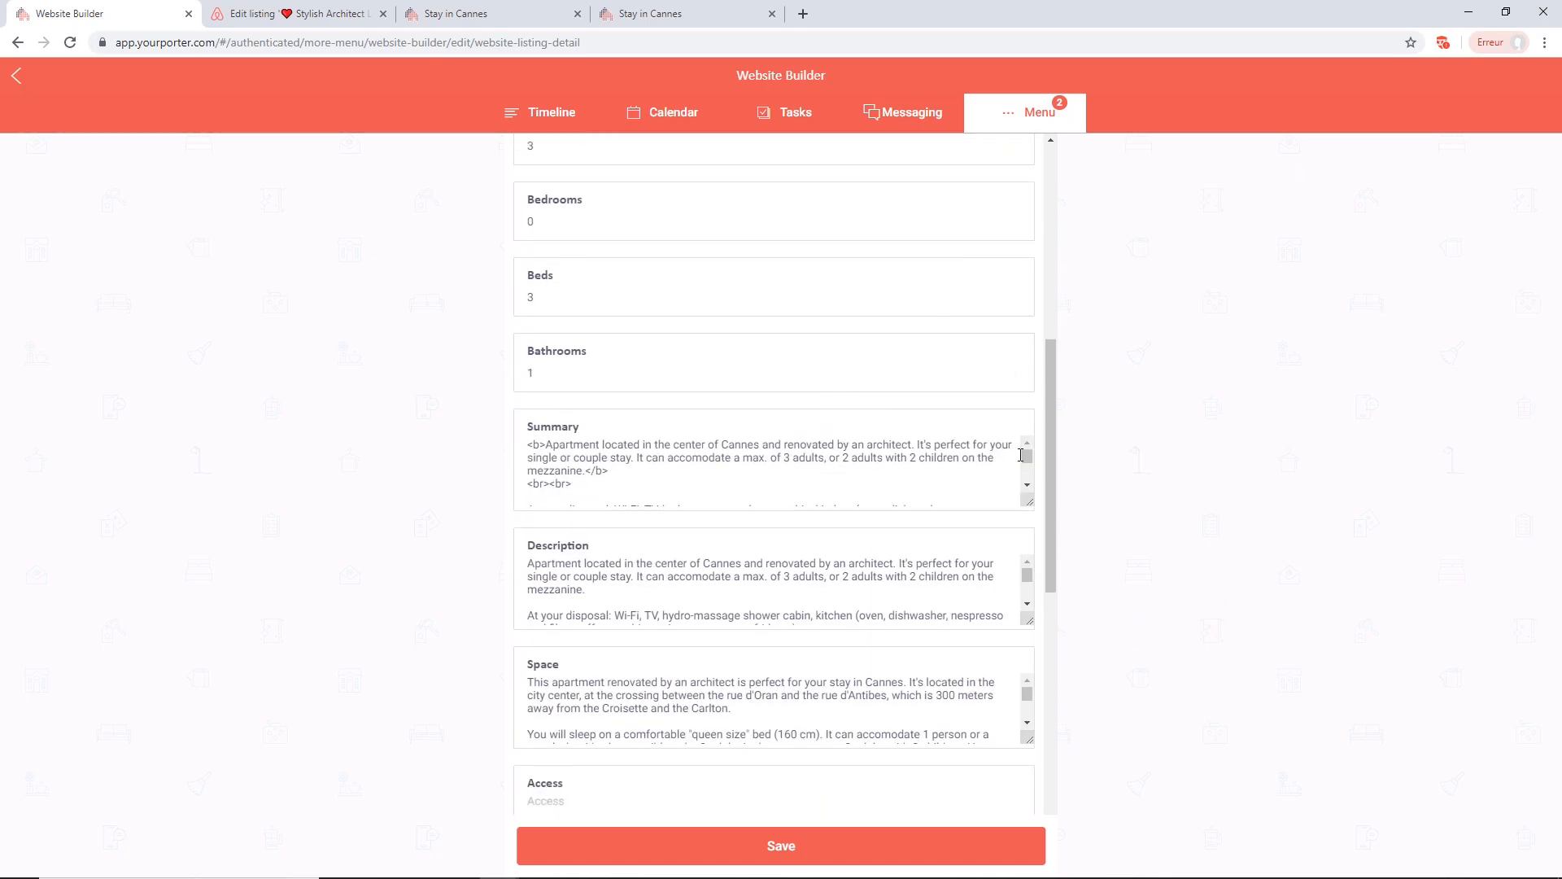
{"action": "scroll", "coordinate": [724, 497], "scroll_direction": "down", "scroll_amount": 3}
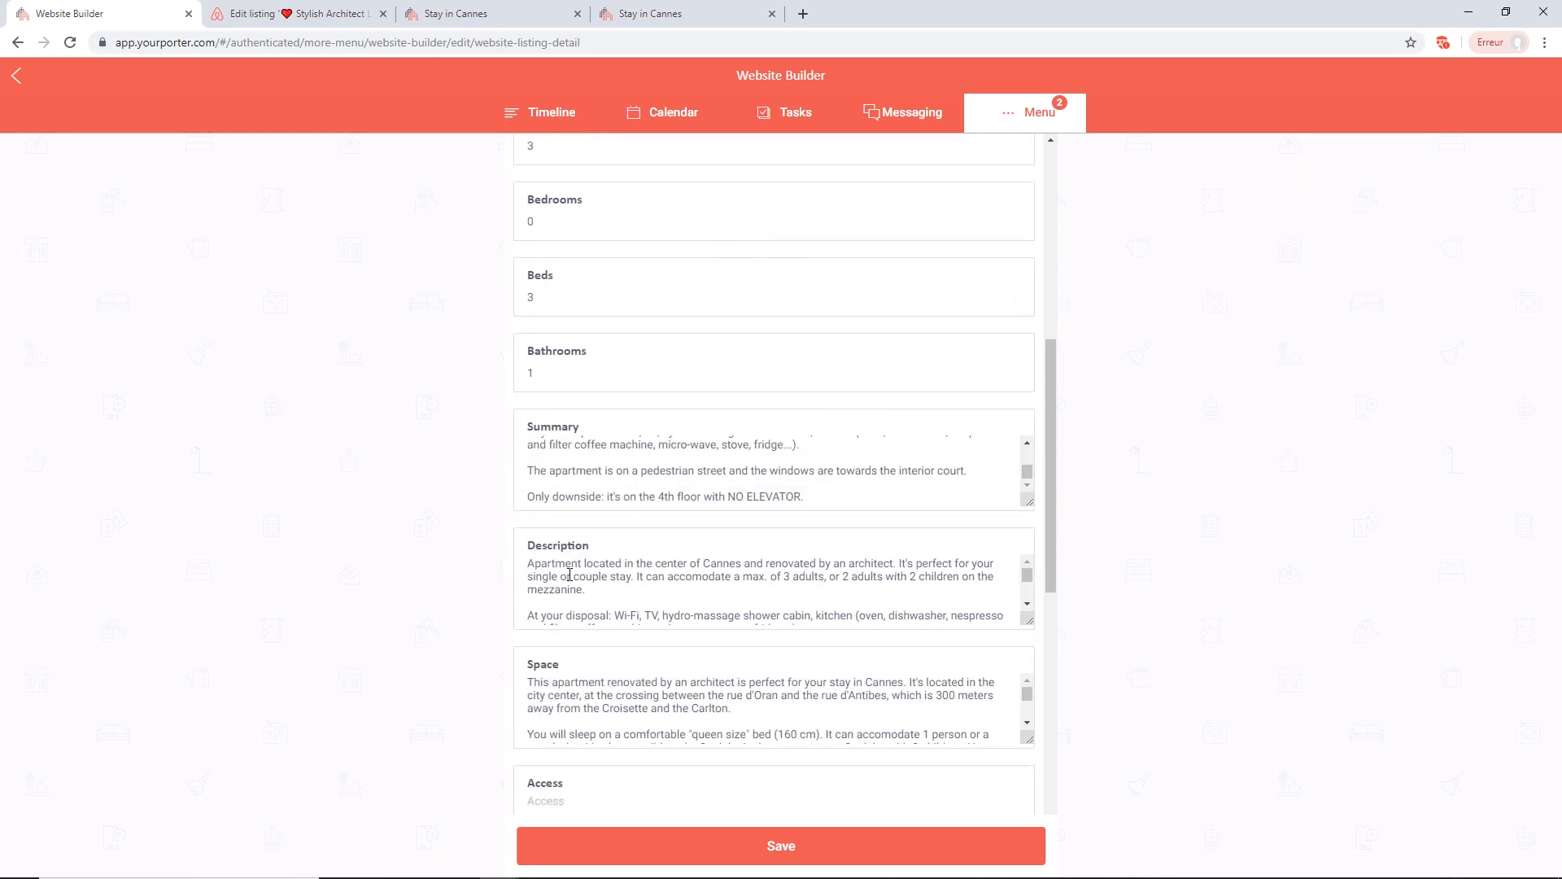
{"action": "scroll", "coordinate": [569, 575], "scroll_direction": "down", "scroll_amount": 3}
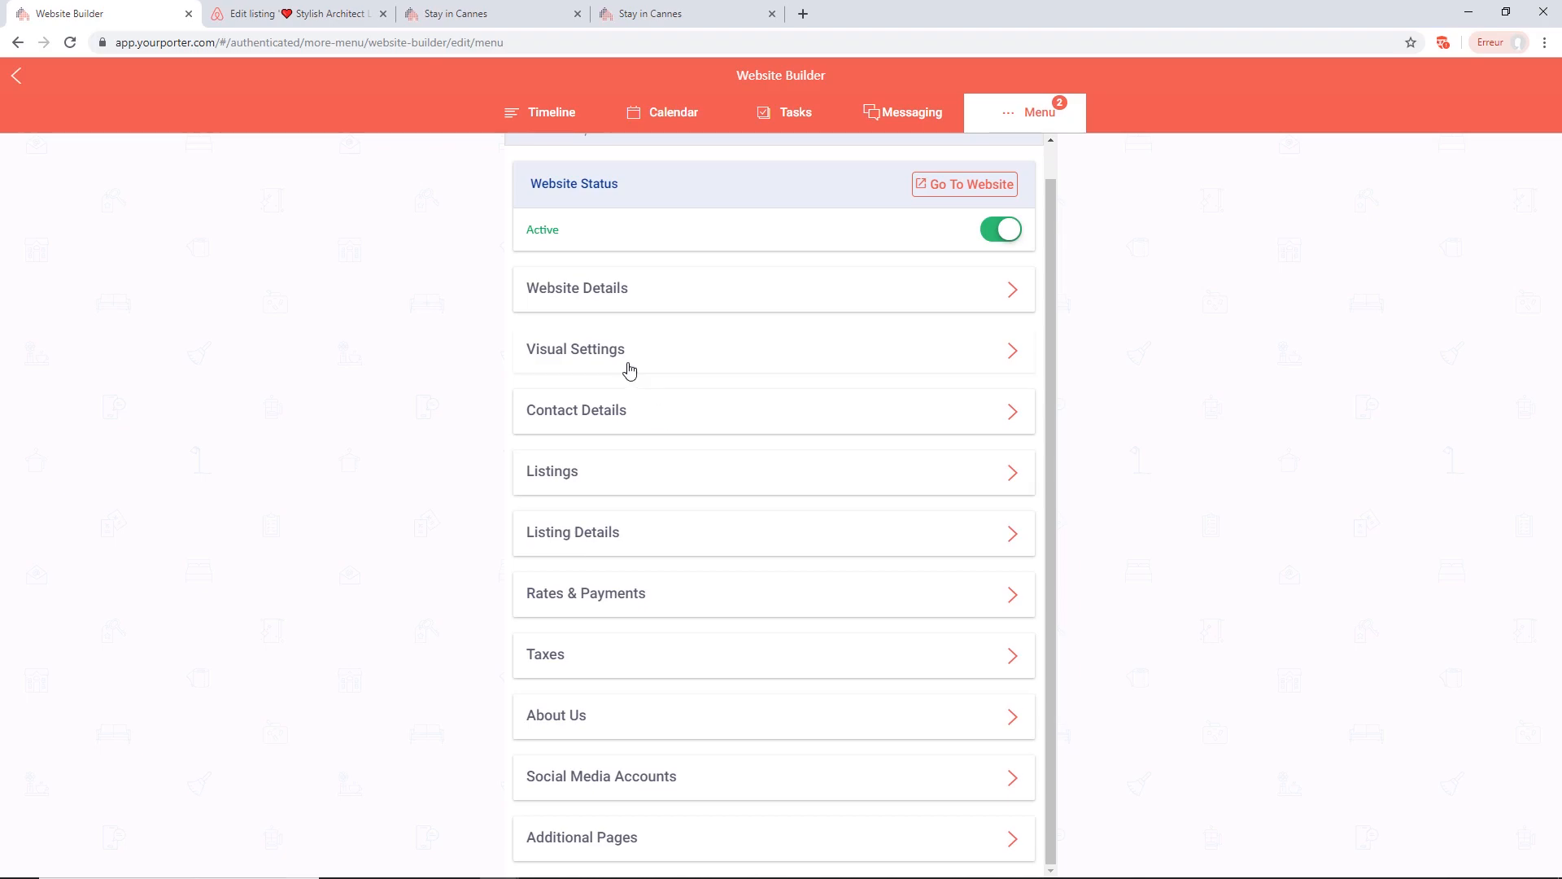
- View the Website Details of Stay in Cannes, then open its Visual Settings
{"action": "left_click", "coordinate": [631, 314]}
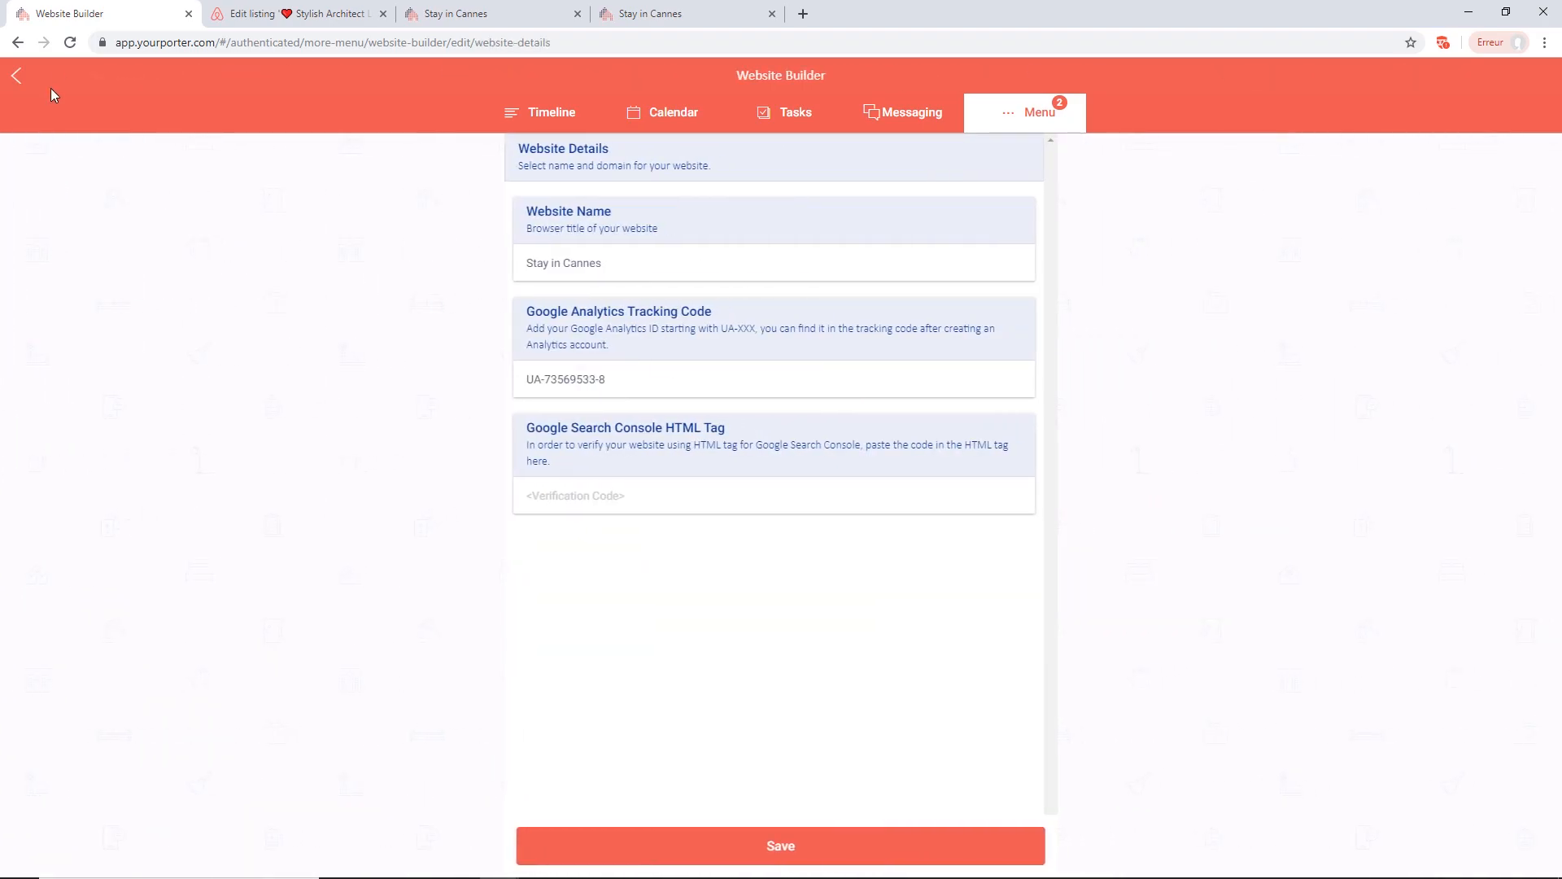
{"action": "left_click", "coordinate": [16, 76]}
{"action": "left_click", "coordinate": [606, 368]}
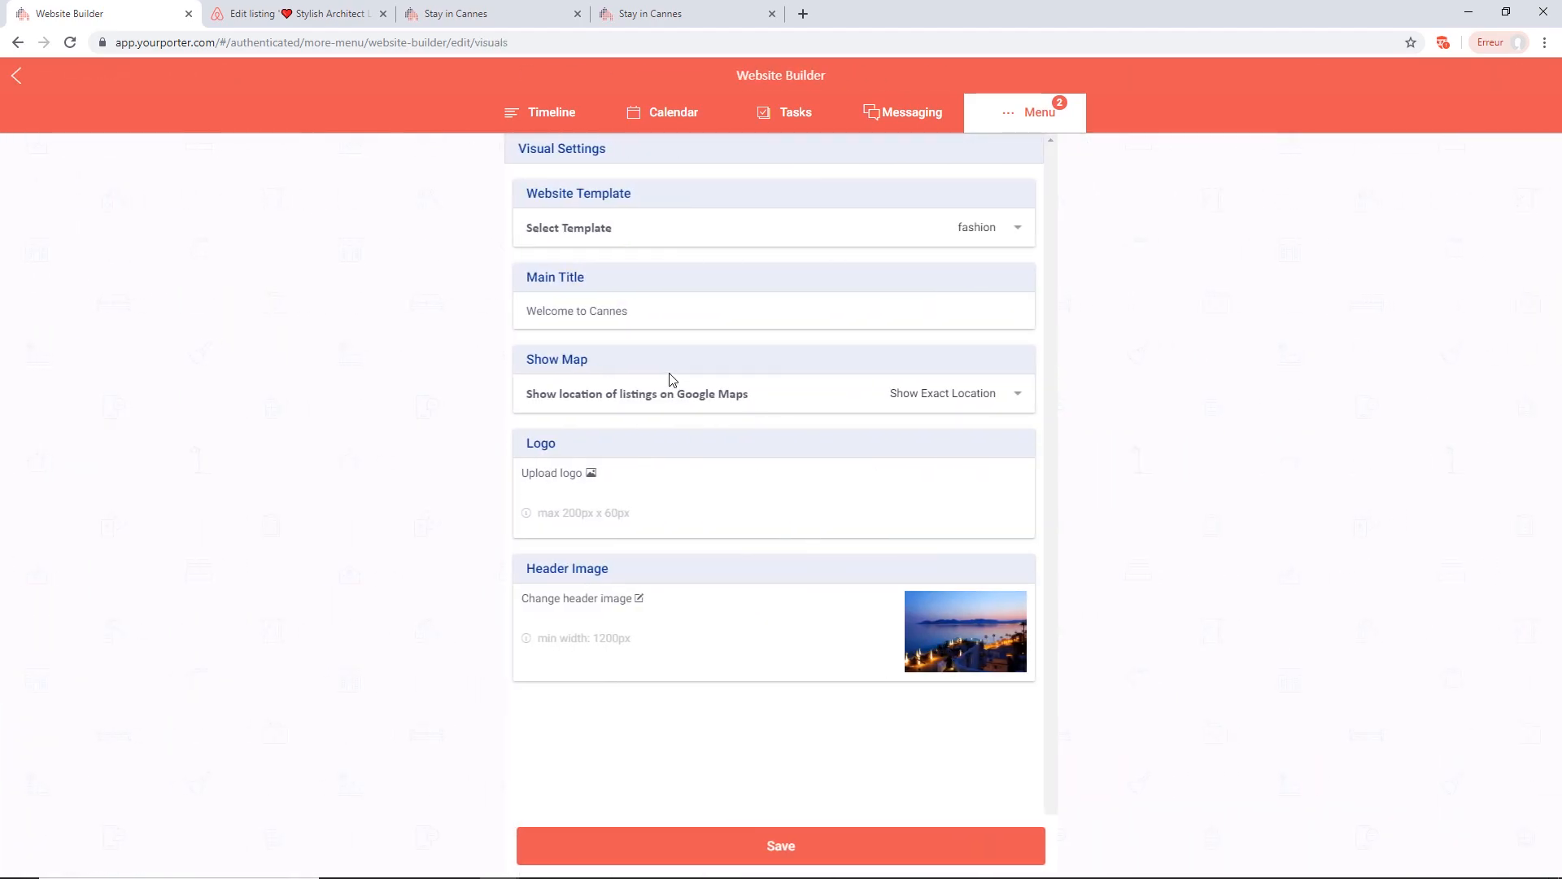
- Switch to the live Stay in Cannes homepage to view its main title and header image, then return to the Visual Settings
{"action": "left_click", "coordinate": [602, 20]}
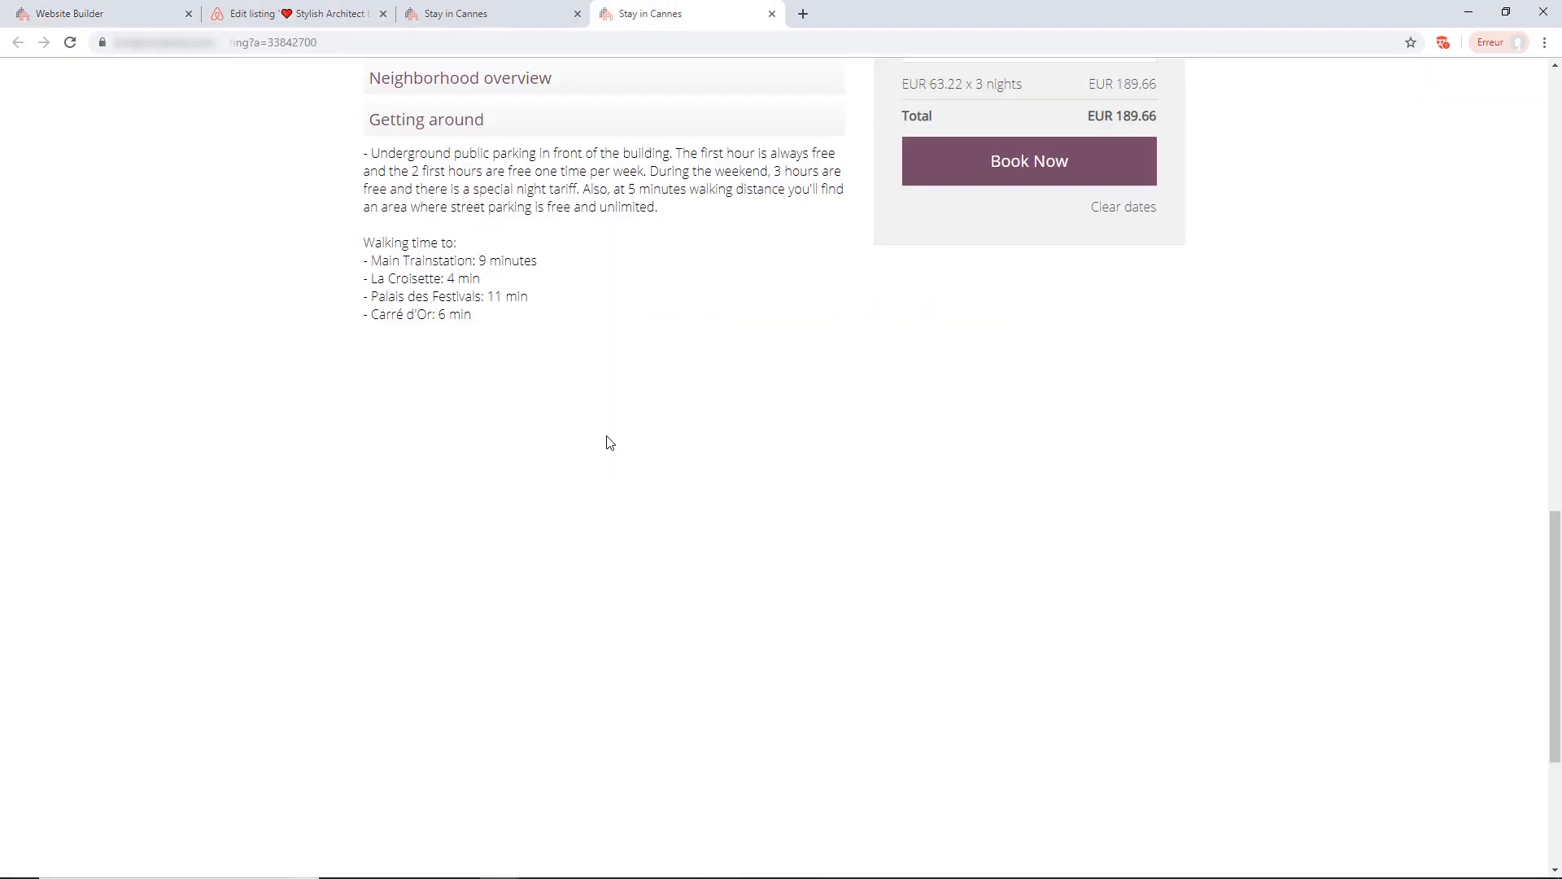
{"action": "scroll", "coordinate": [610, 442], "scroll_direction": "up", "scroll_amount": 10}
{"action": "left_click", "coordinate": [553, 12]}
{"action": "scroll", "coordinate": [742, 294], "scroll_direction": "up", "scroll_amount": 9}
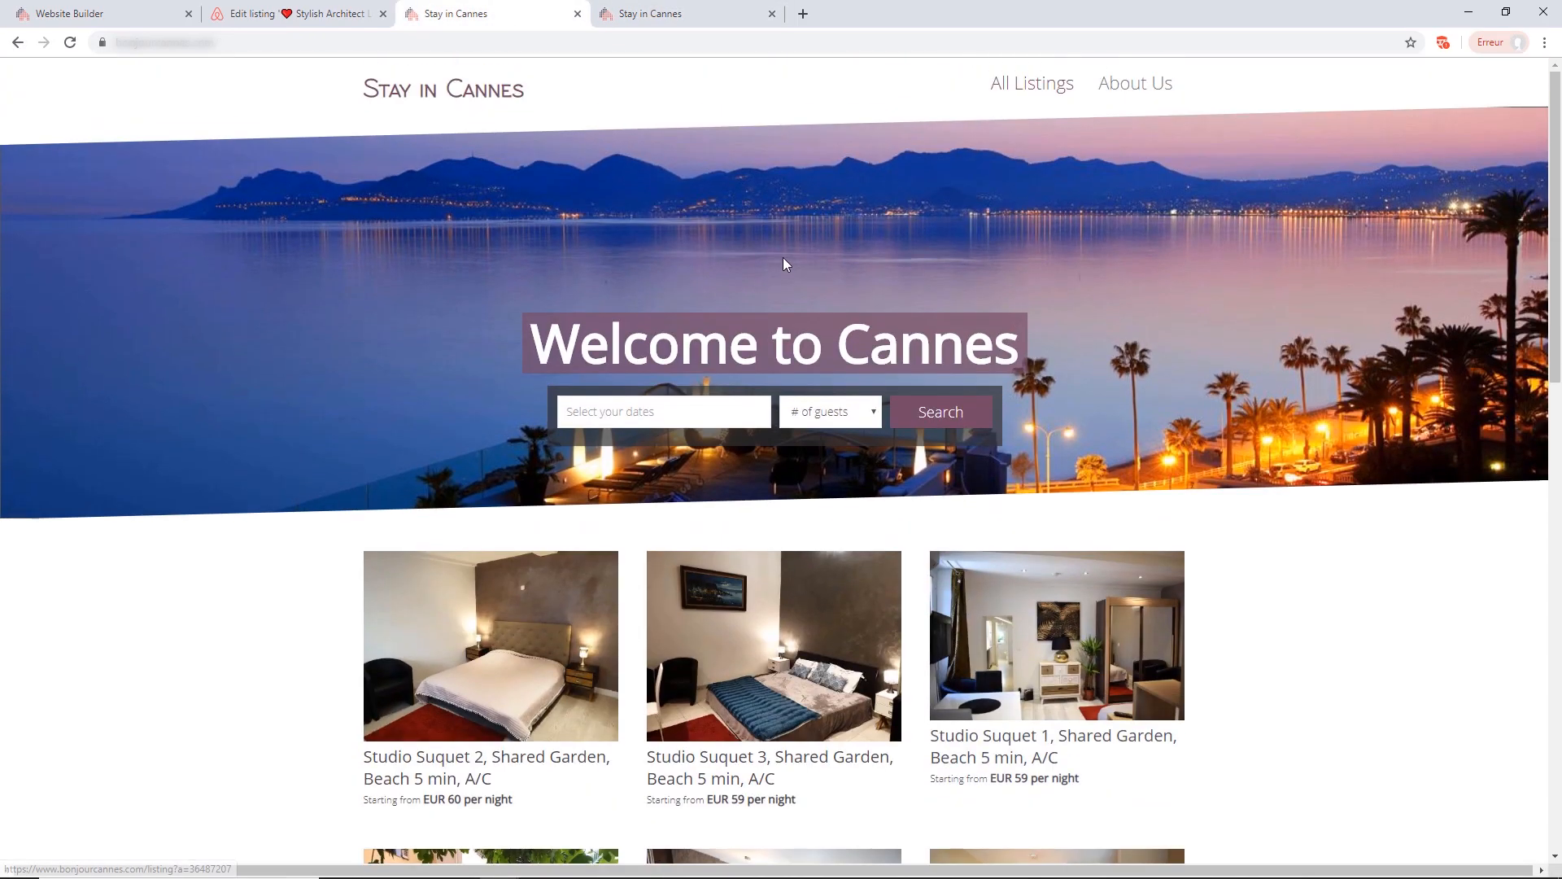
{"action": "left_click", "coordinate": [85, 14]}
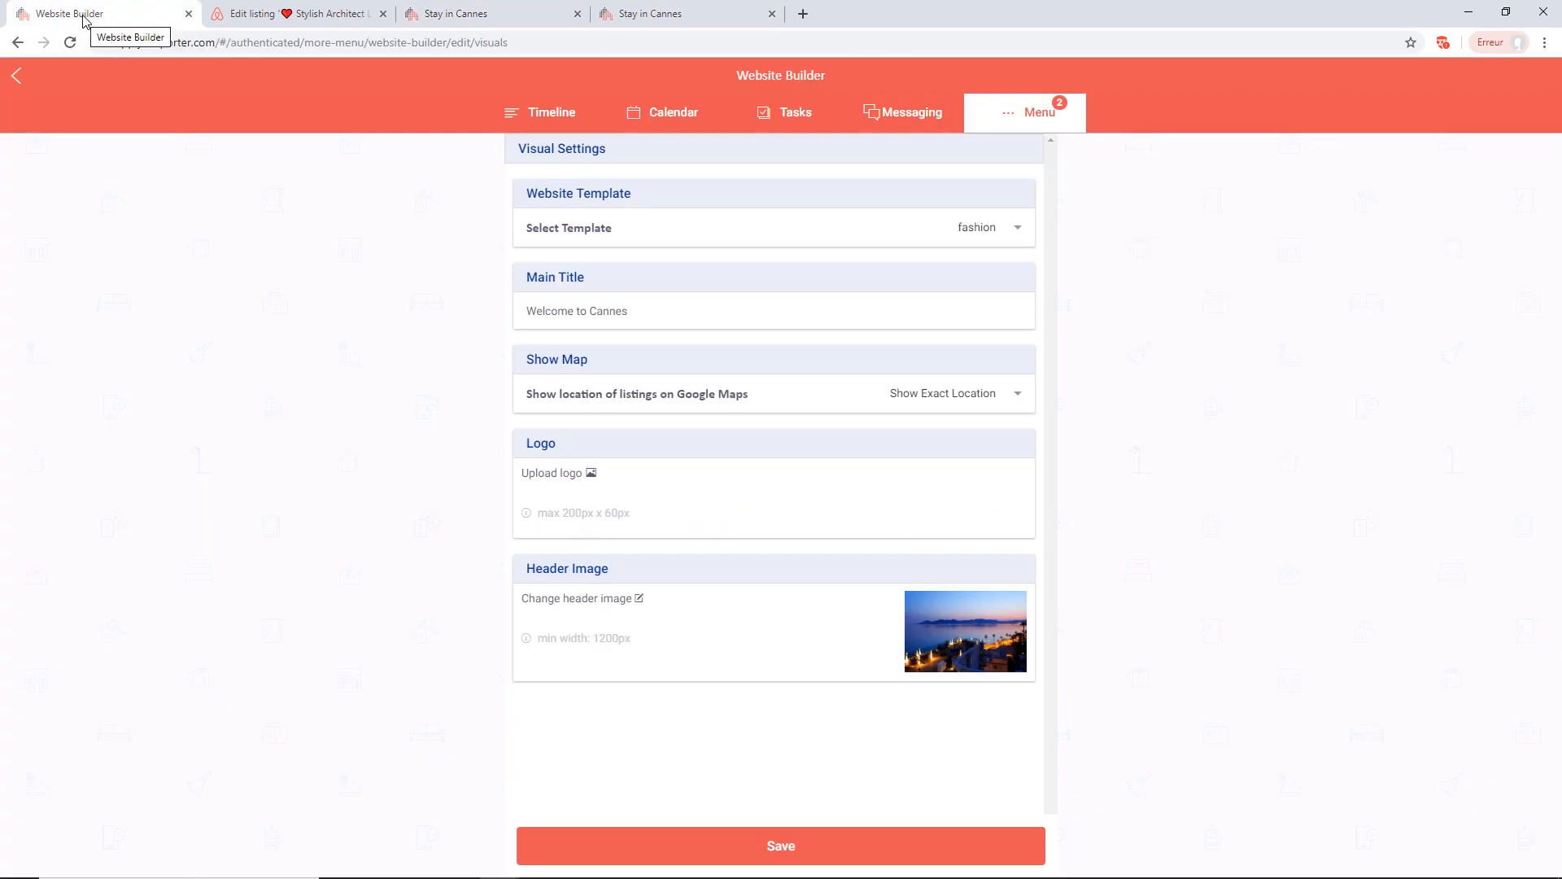
- Leave the Visual Settings and open the main menu at its More Features section
{"action": "left_click", "coordinate": [18, 77]}
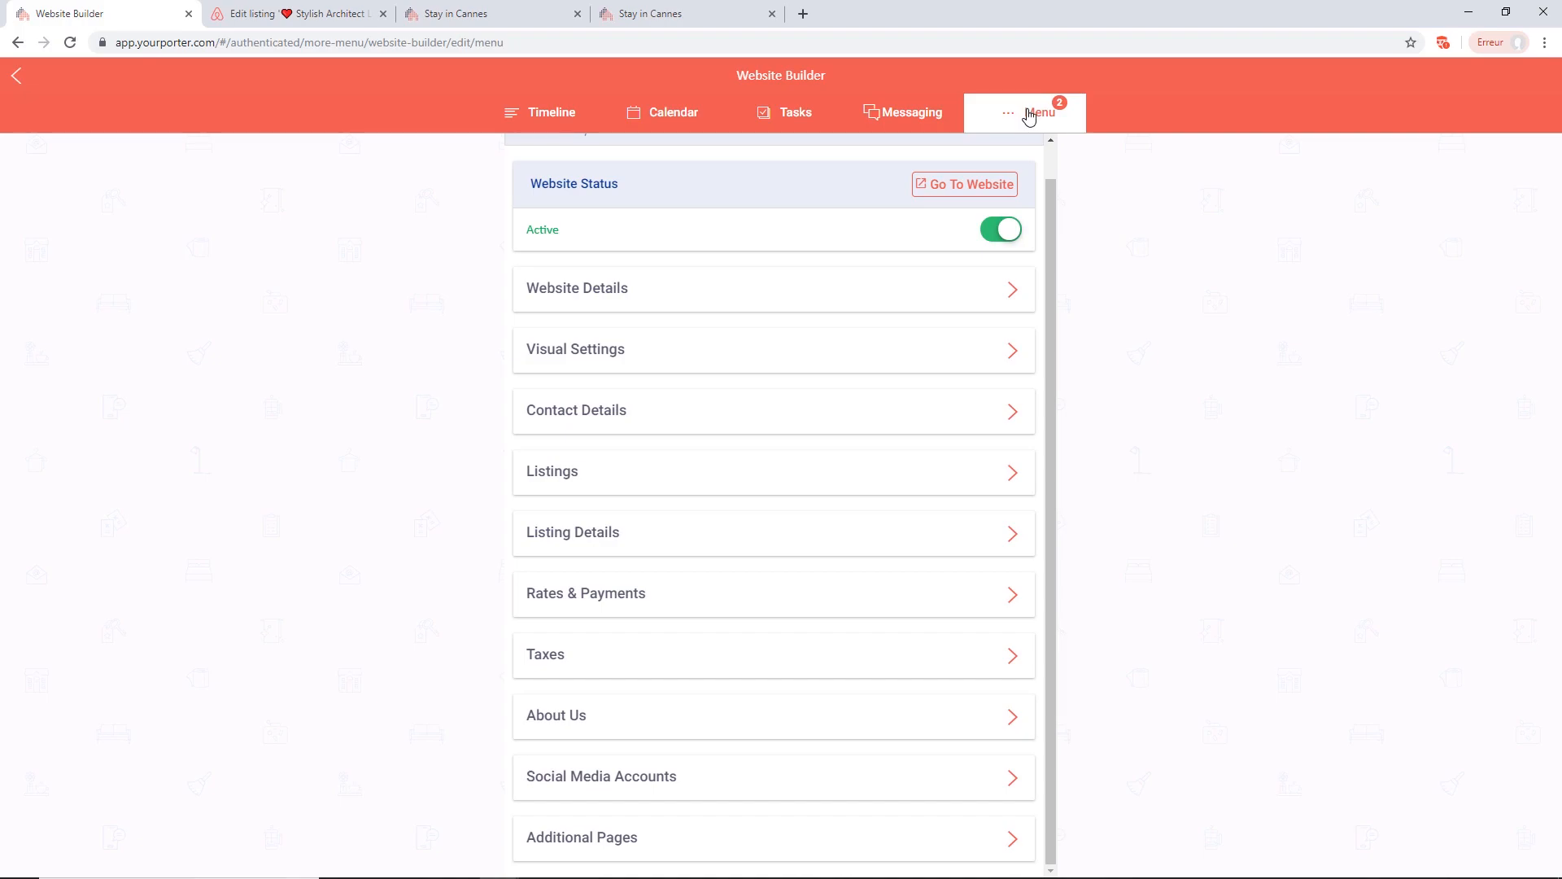
{"action": "left_click", "coordinate": [1041, 123]}
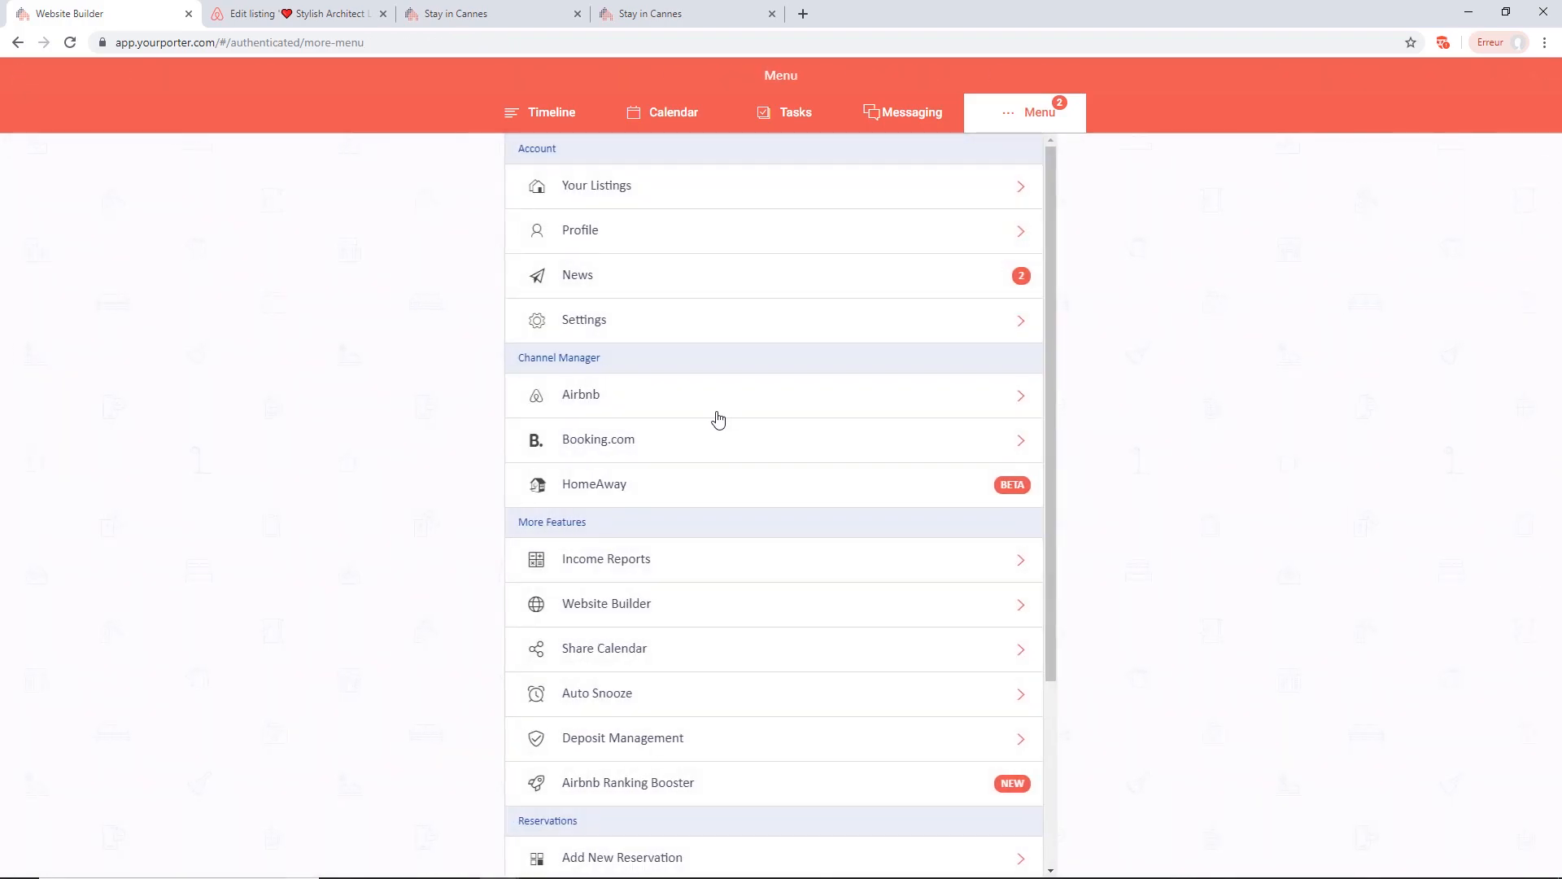
{"action": "scroll", "coordinate": [714, 418], "scroll_direction": "down", "scroll_amount": 1}
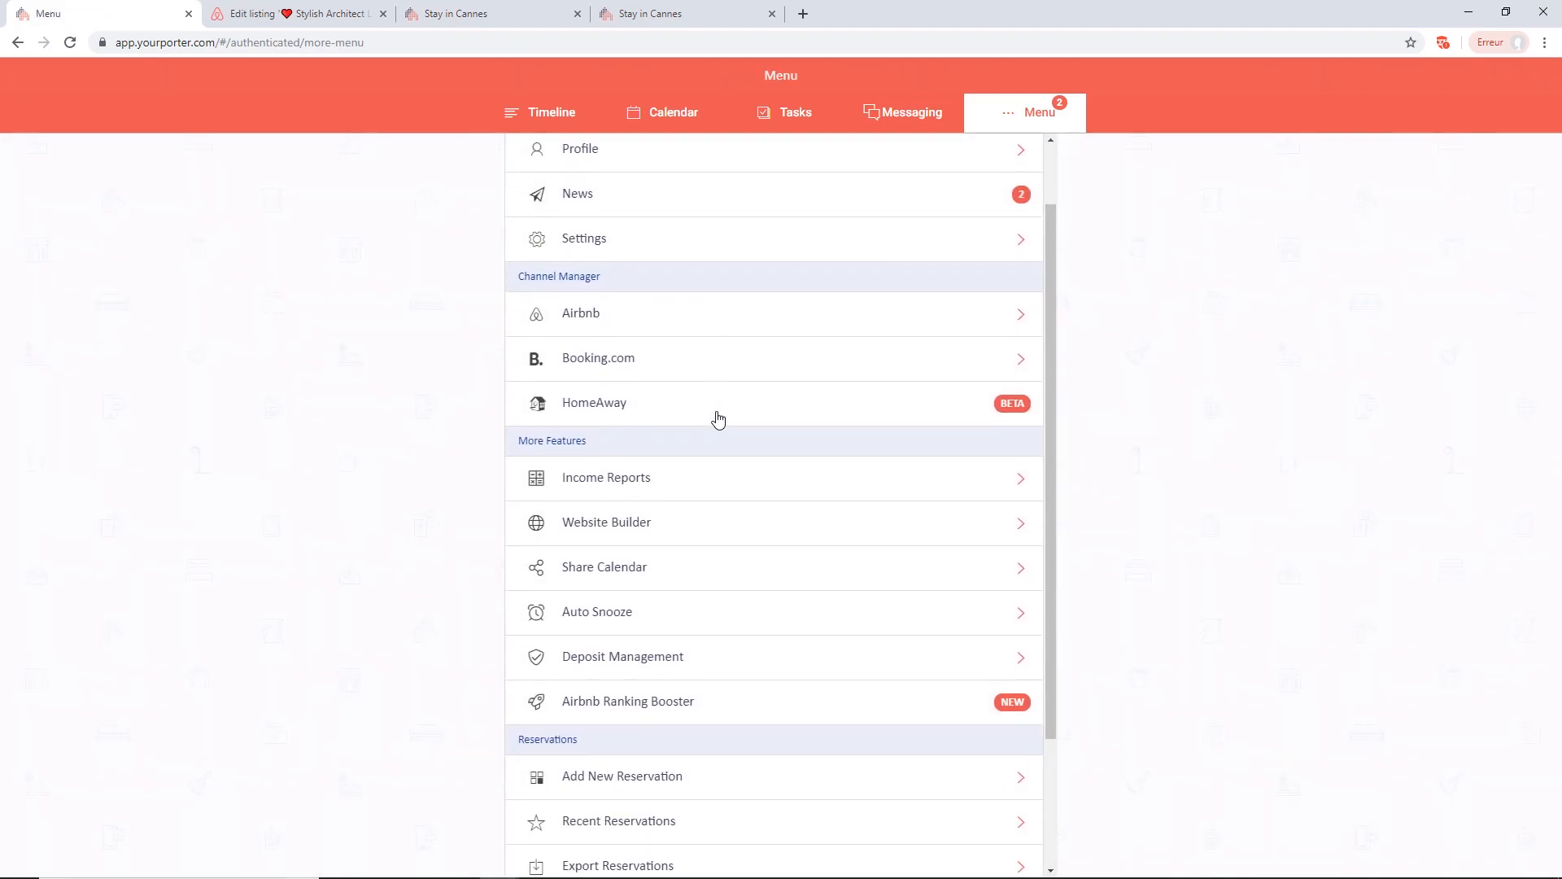
- Start a new deposit rule in Deposit Management and set its deposit amount to 500 USD
{"action": "left_click", "coordinate": [658, 667]}
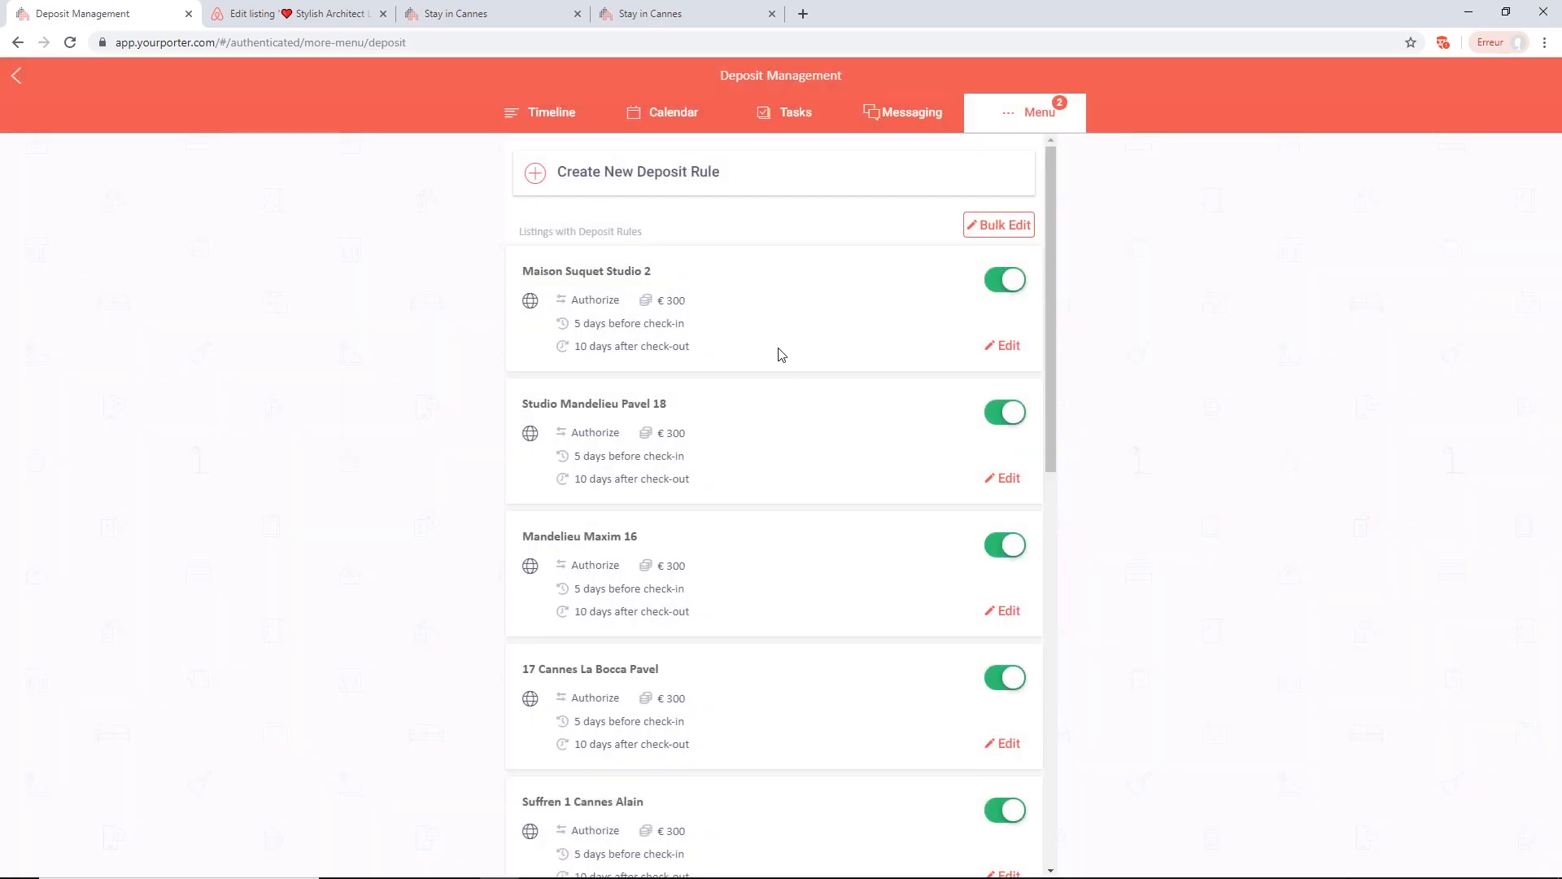
{"action": "left_click", "coordinate": [600, 182]}
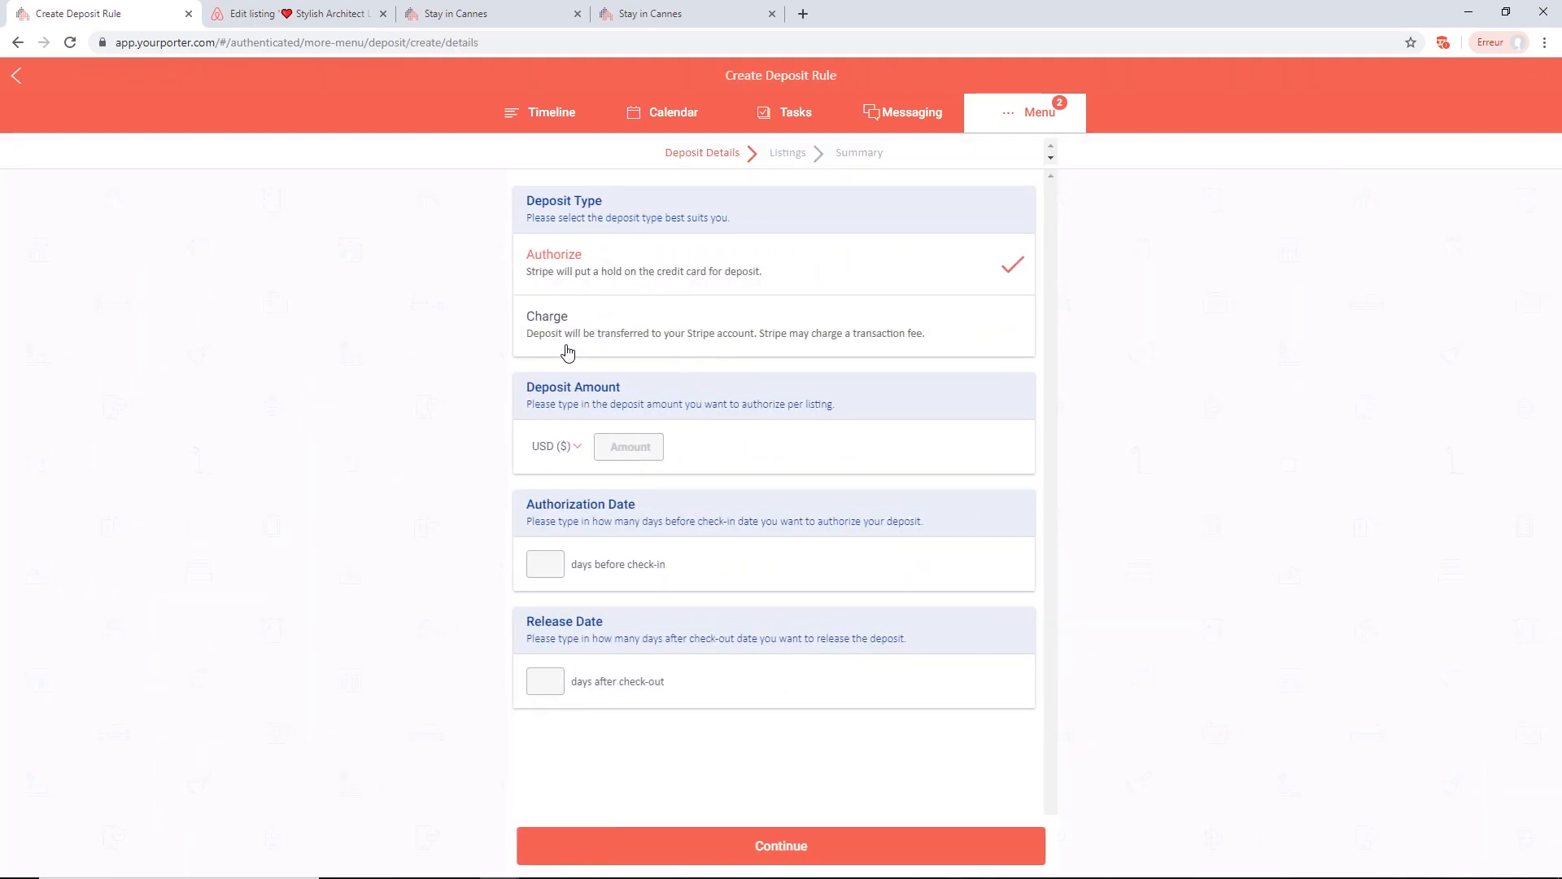
{"action": "left_click", "coordinate": [637, 453]}
{"action": "type", "text": "500"}
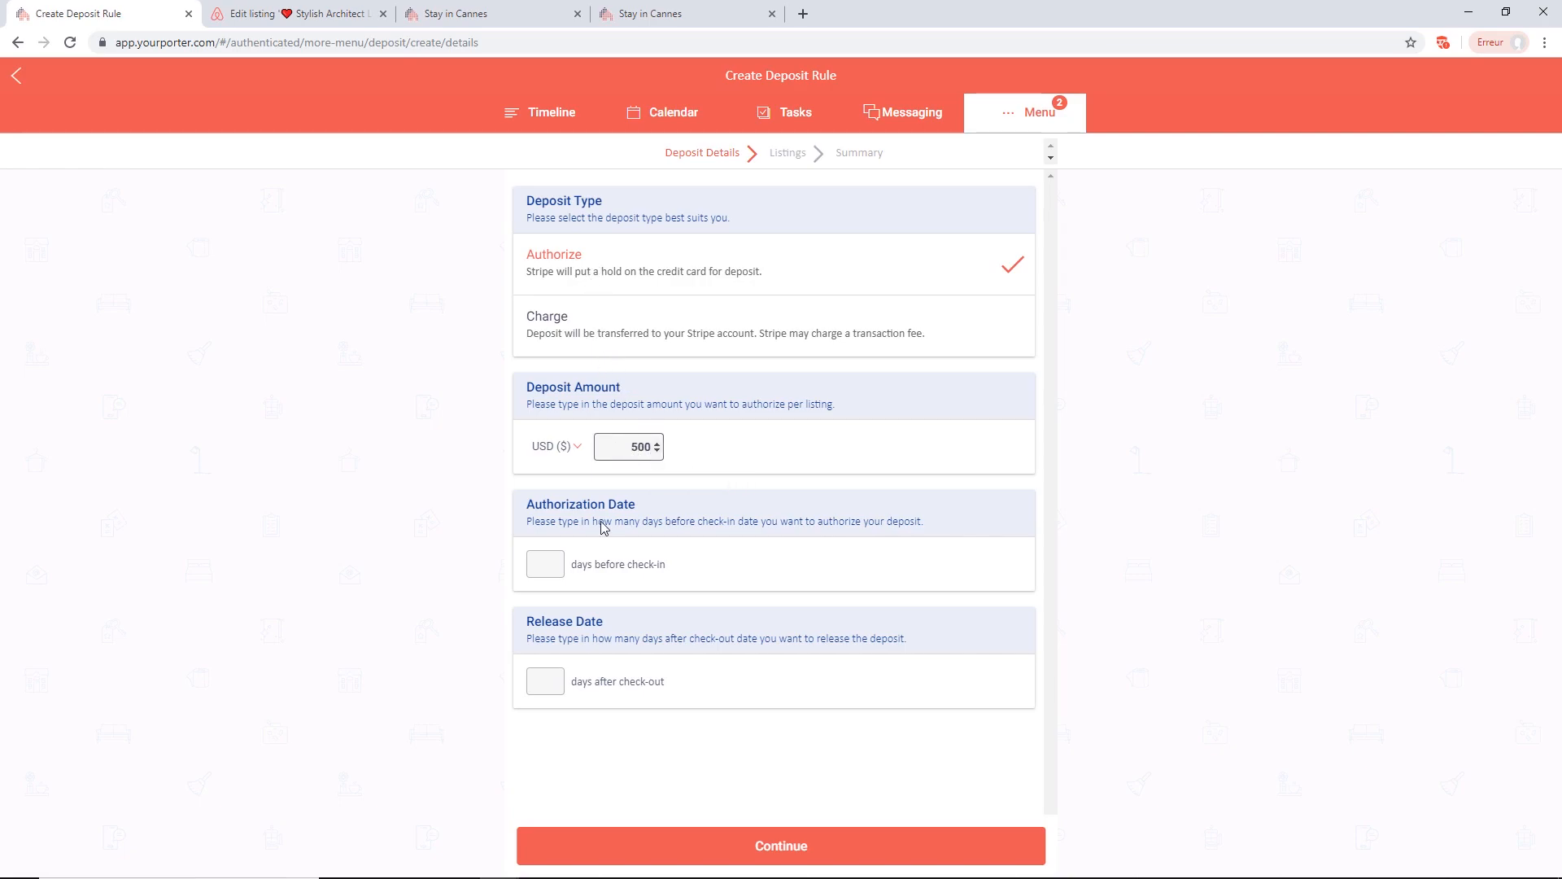
- Set the deposit authorization to 10 days before check-in, fill in the release date, and continue to the listing selection
{"action": "left_click", "coordinate": [546, 563]}
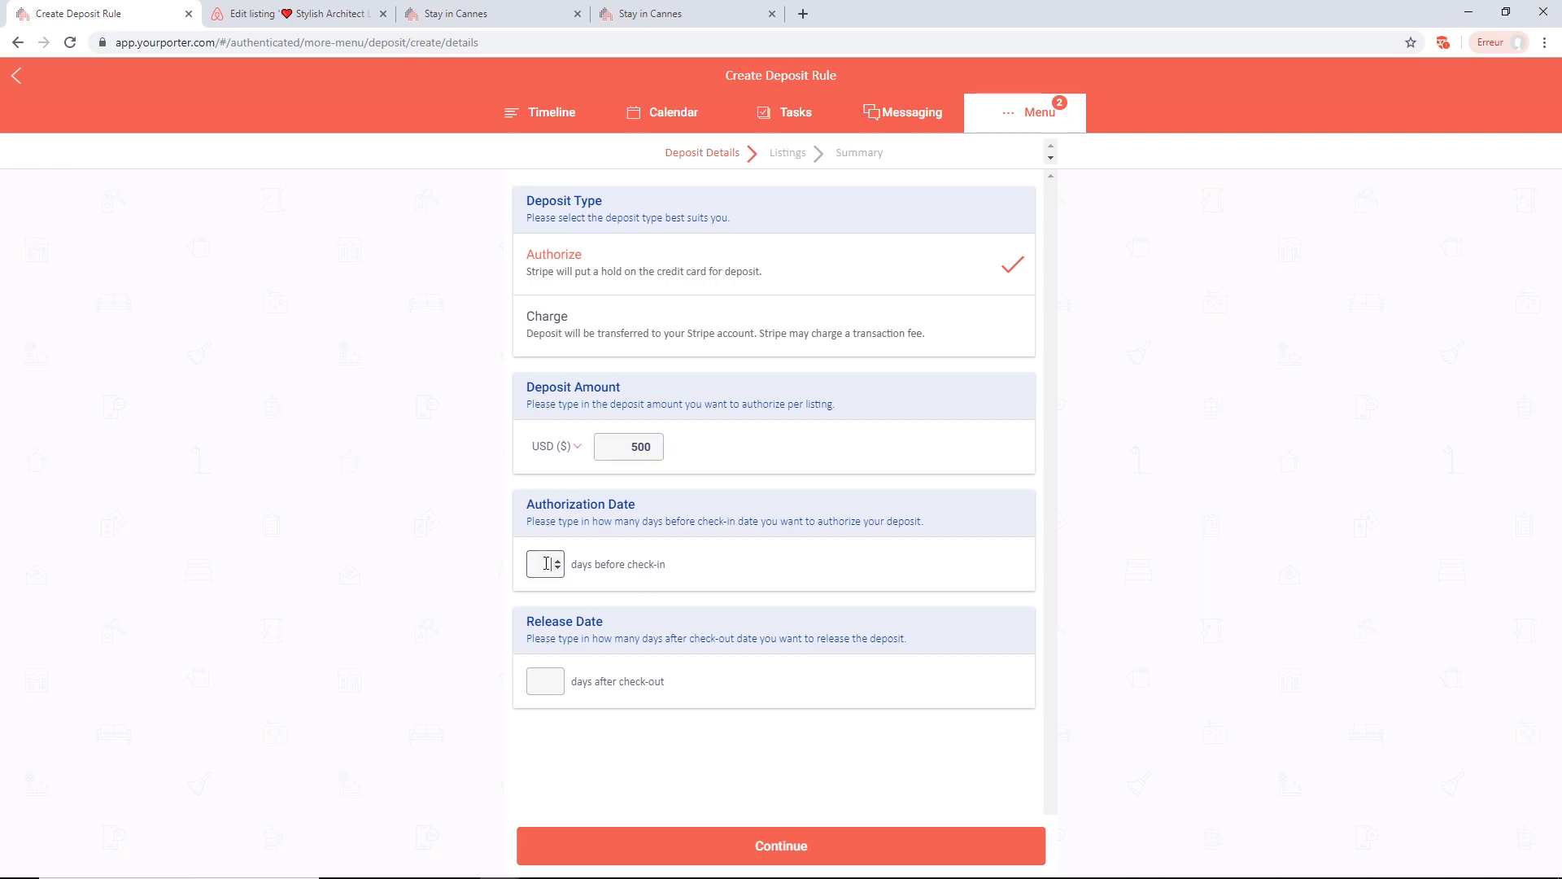
{"action": "left_click", "coordinate": [465, 552]}
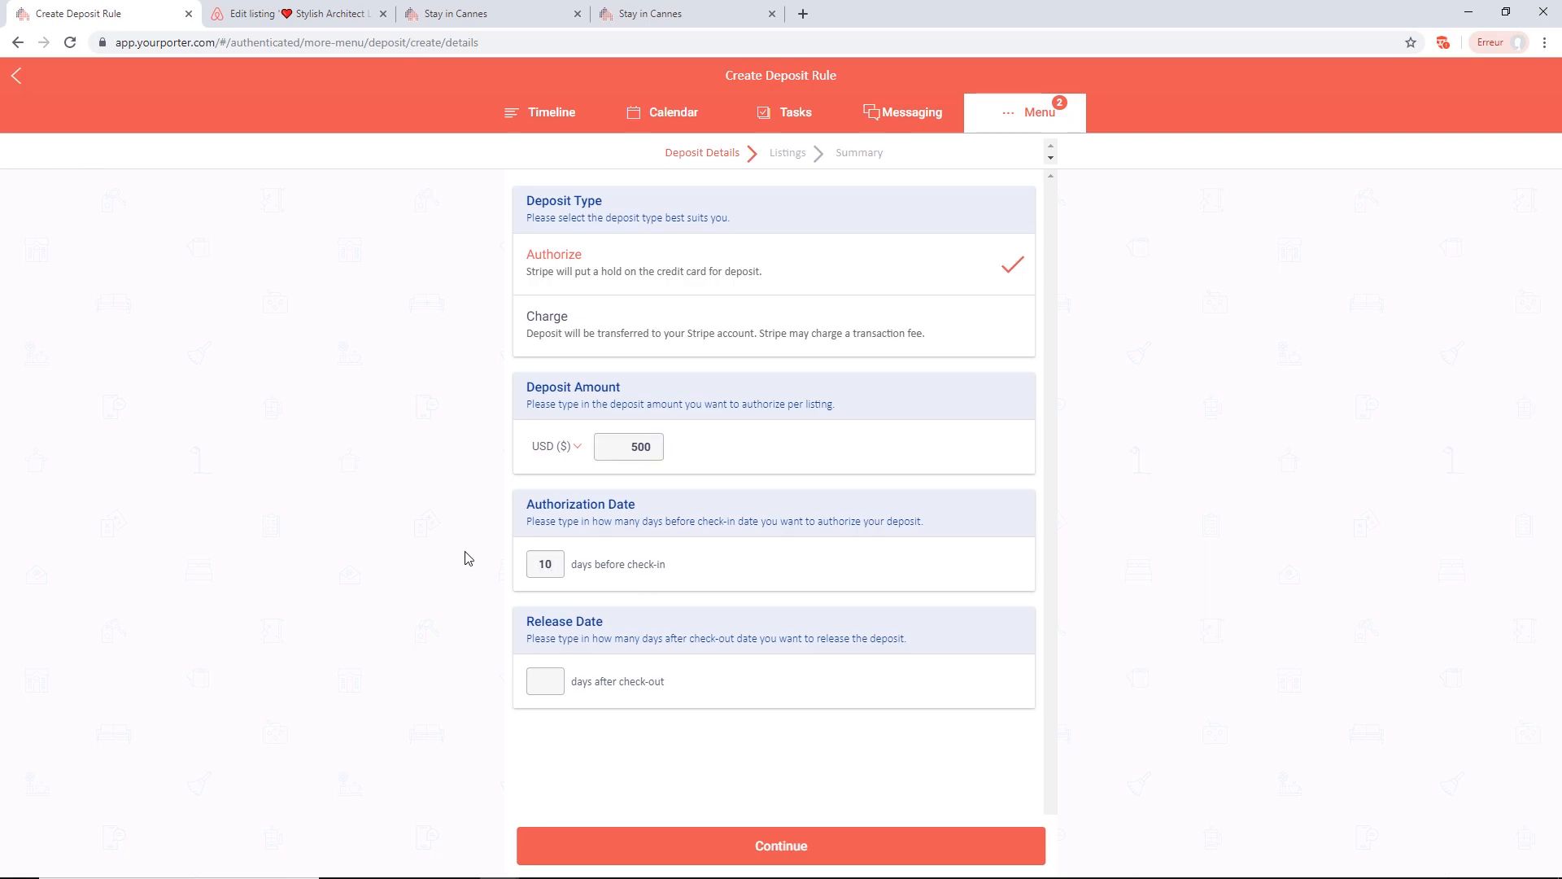
{"action": "left_click", "coordinate": [543, 681]}
{"action": "left_click", "coordinate": [817, 843]}
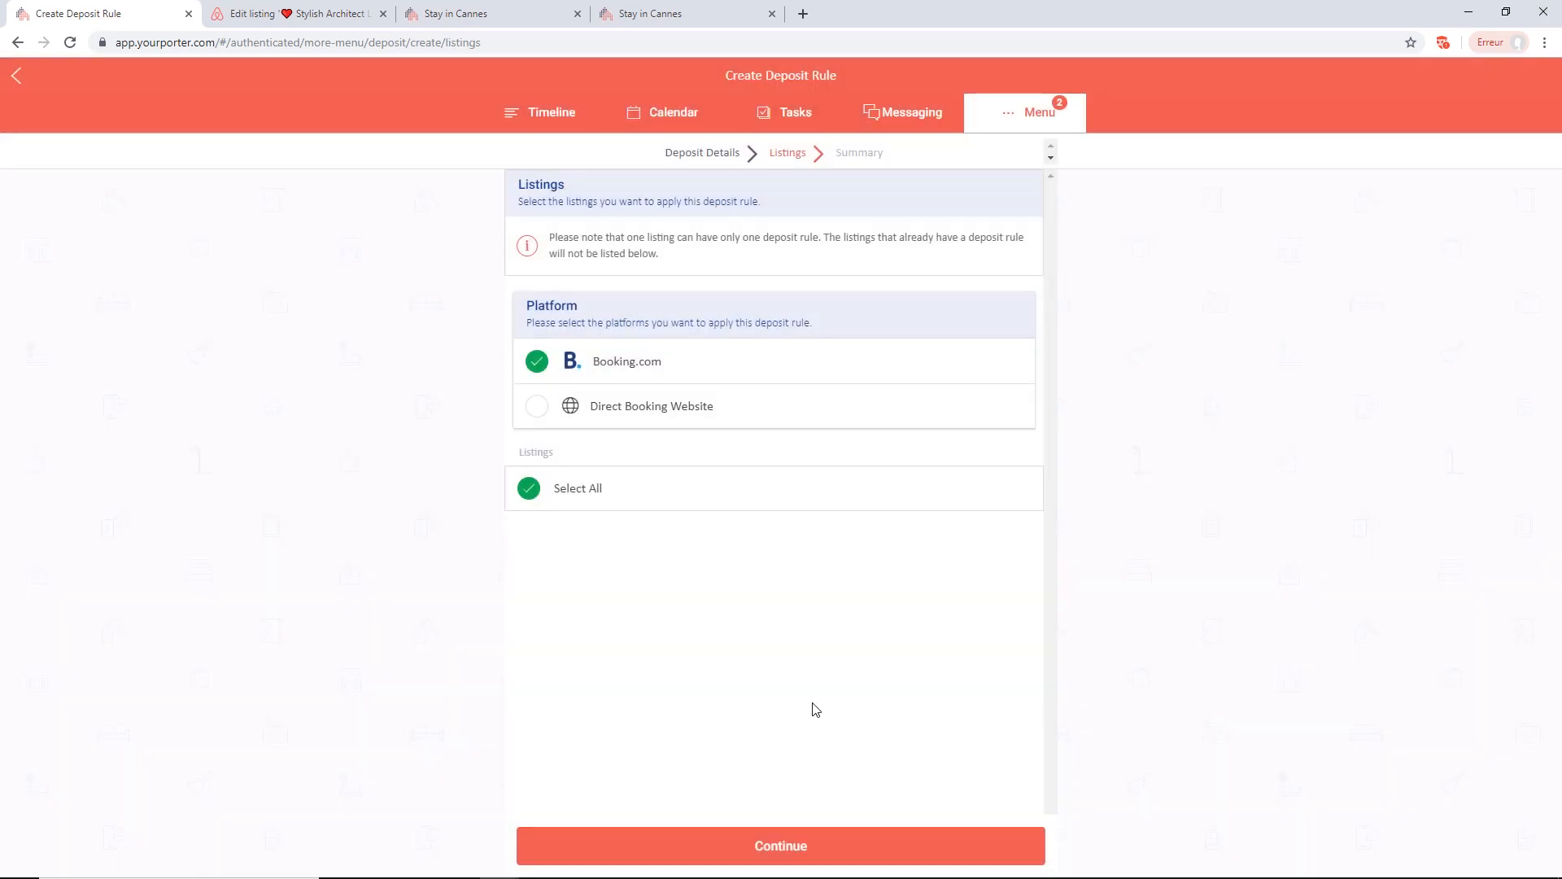
- Switch the deposit rule's platform from Booking.com to Direct Booking Website, then leave the unfinished rule for the main menu
{"action": "left_click", "coordinate": [535, 361]}
{"action": "left_click", "coordinate": [538, 407]}
{"action": "left_click", "coordinate": [1039, 114]}
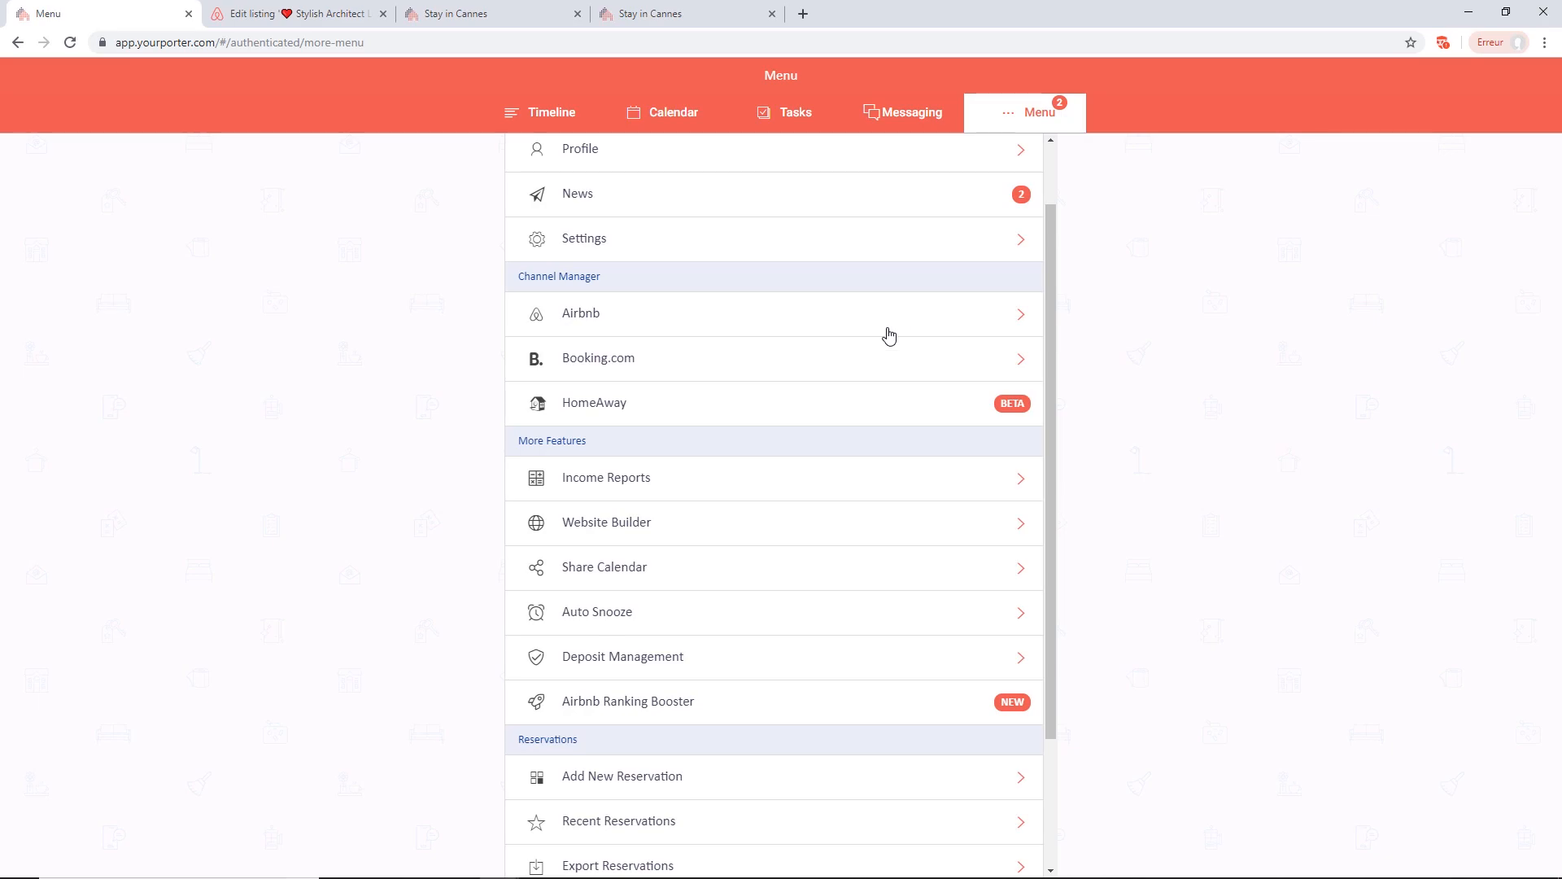
- Switch to the live Stay in Cannes homepage and examine its listings and their starting prices
{"action": "left_click", "coordinate": [651, 17]}
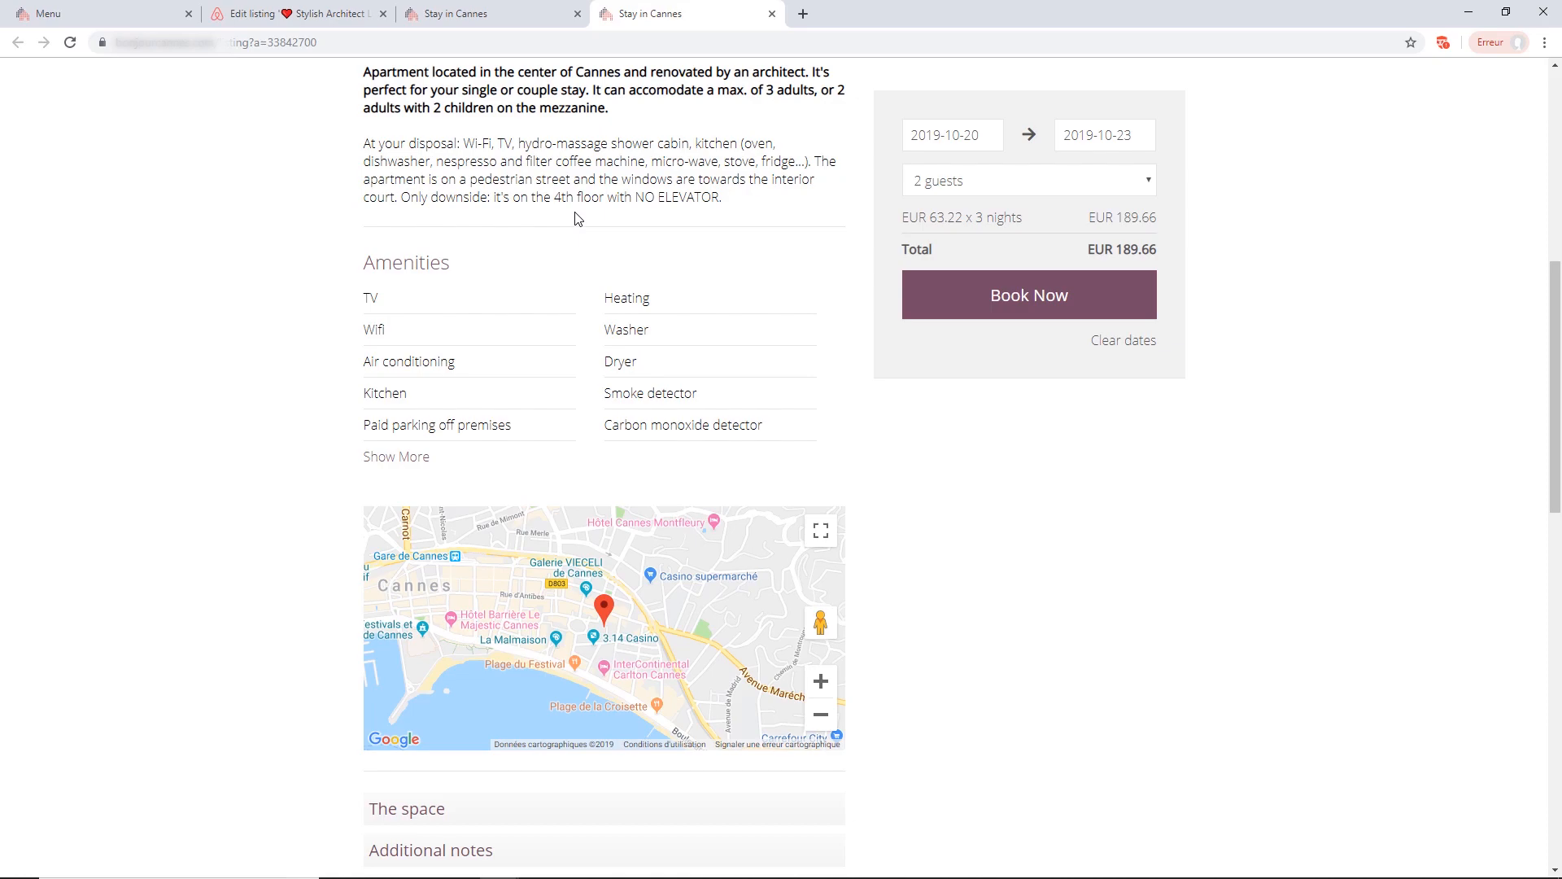
{"action": "left_click", "coordinate": [462, 16]}
{"action": "scroll", "coordinate": [1284, 632], "scroll_direction": "down", "scroll_amount": 2}
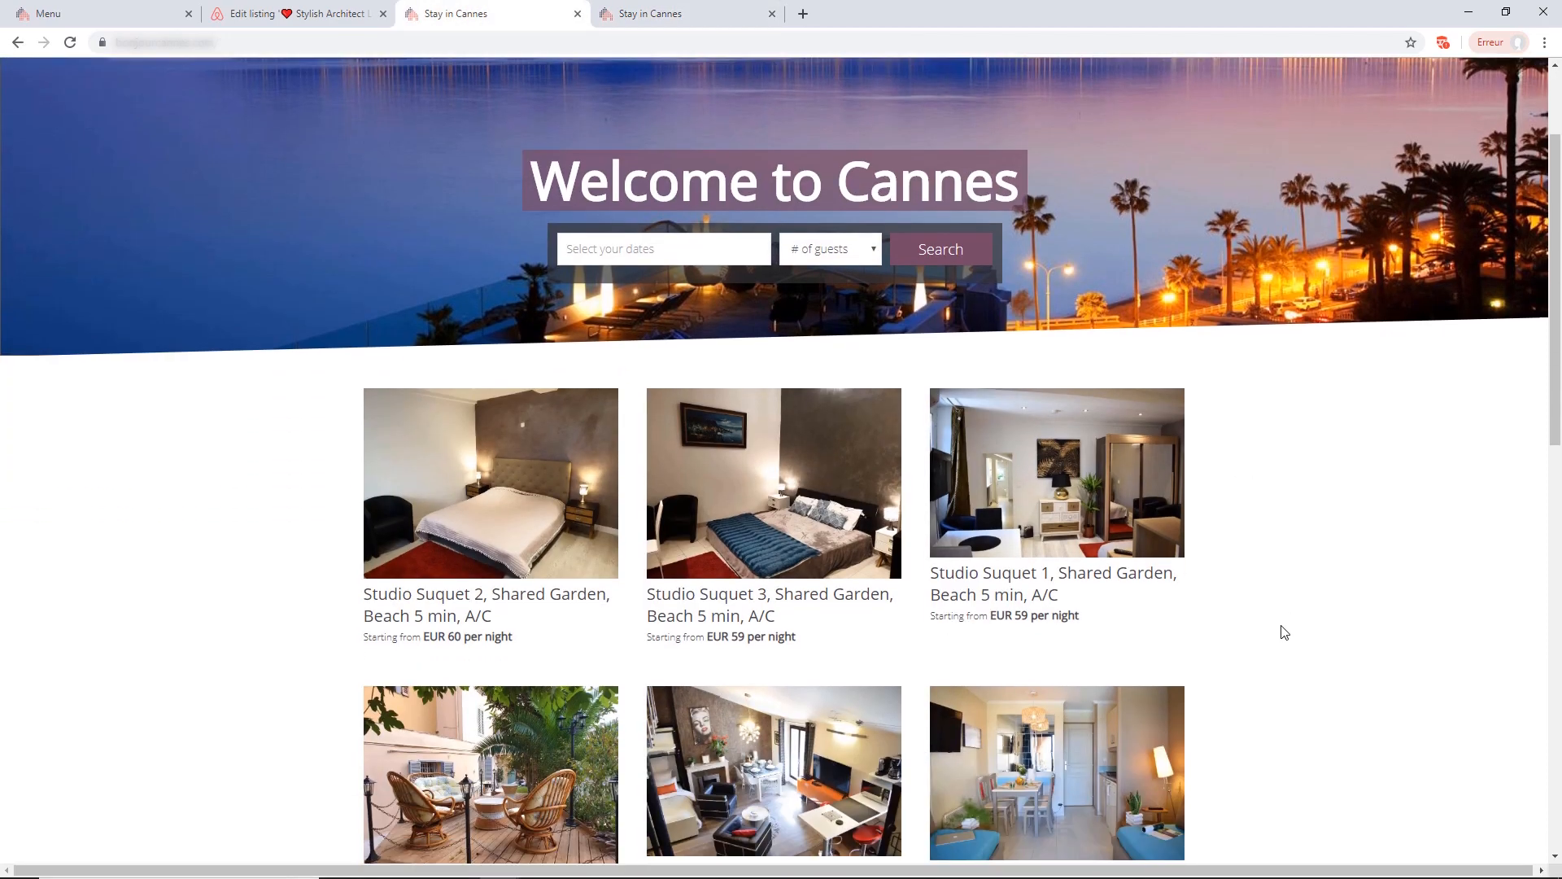
{"action": "scroll", "coordinate": [1284, 633], "scroll_direction": "down", "scroll_amount": 1}
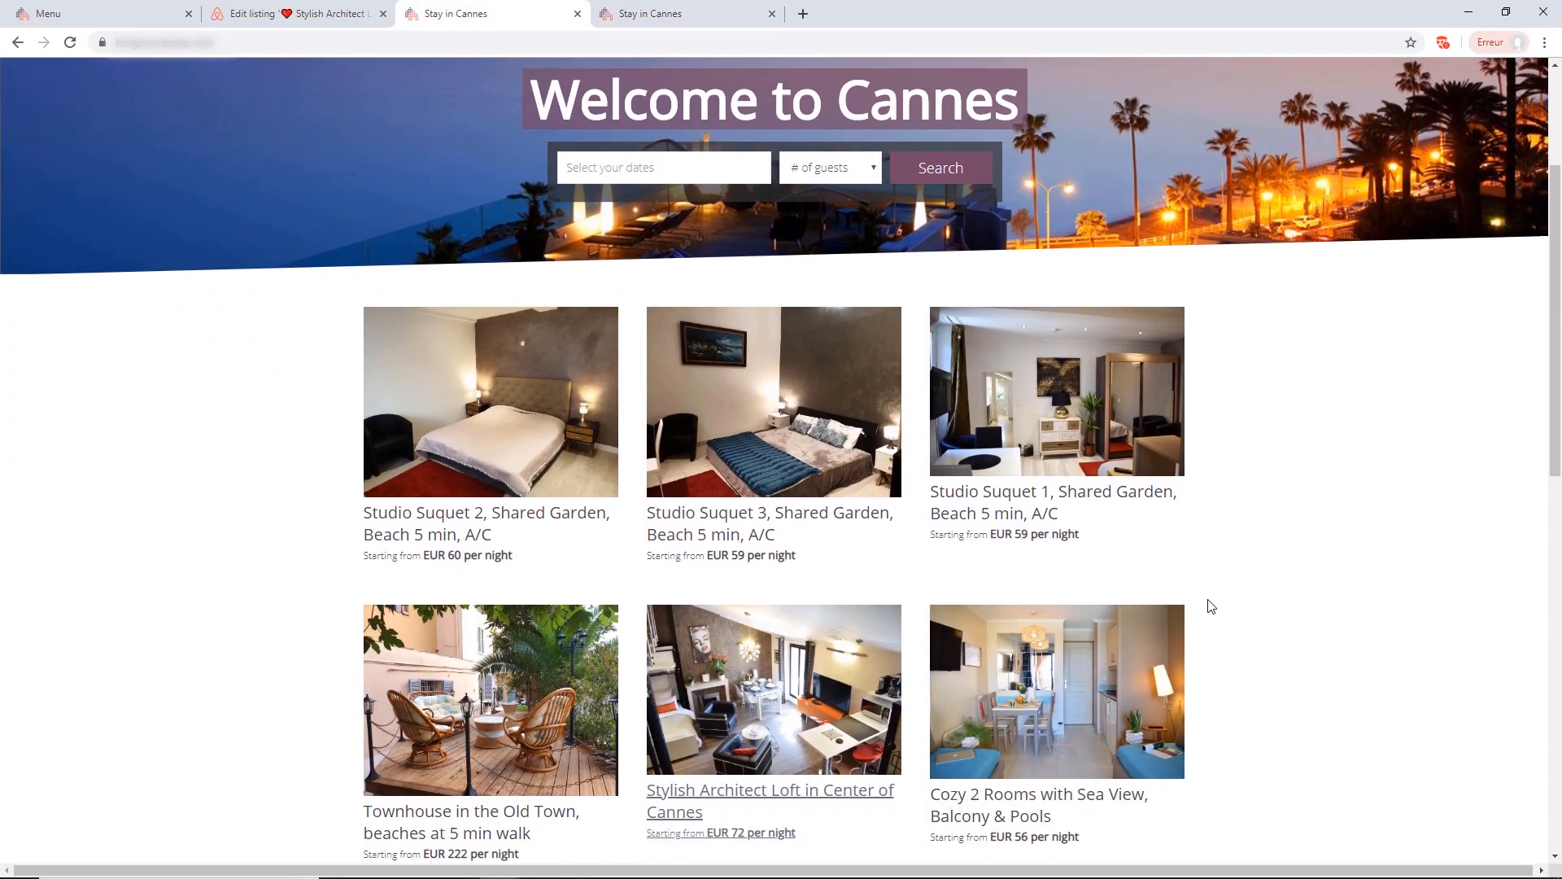
{"action": "scroll", "coordinate": [1146, 536], "scroll_direction": "down", "scroll_amount": 3}
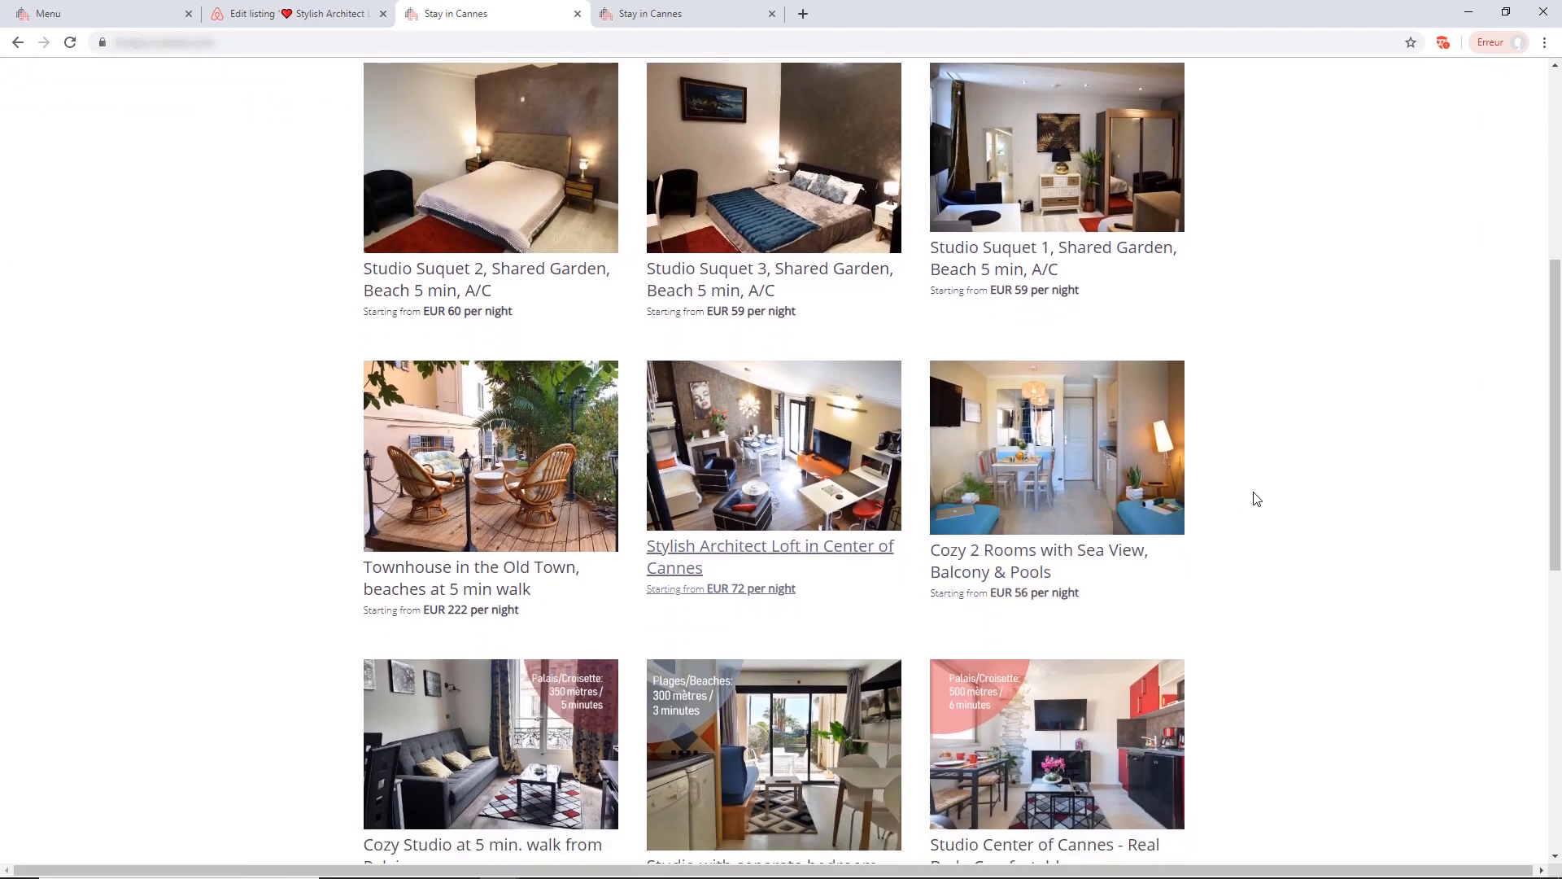
{"action": "scroll", "coordinate": [1257, 499], "scroll_direction": "up", "scroll_amount": 1}
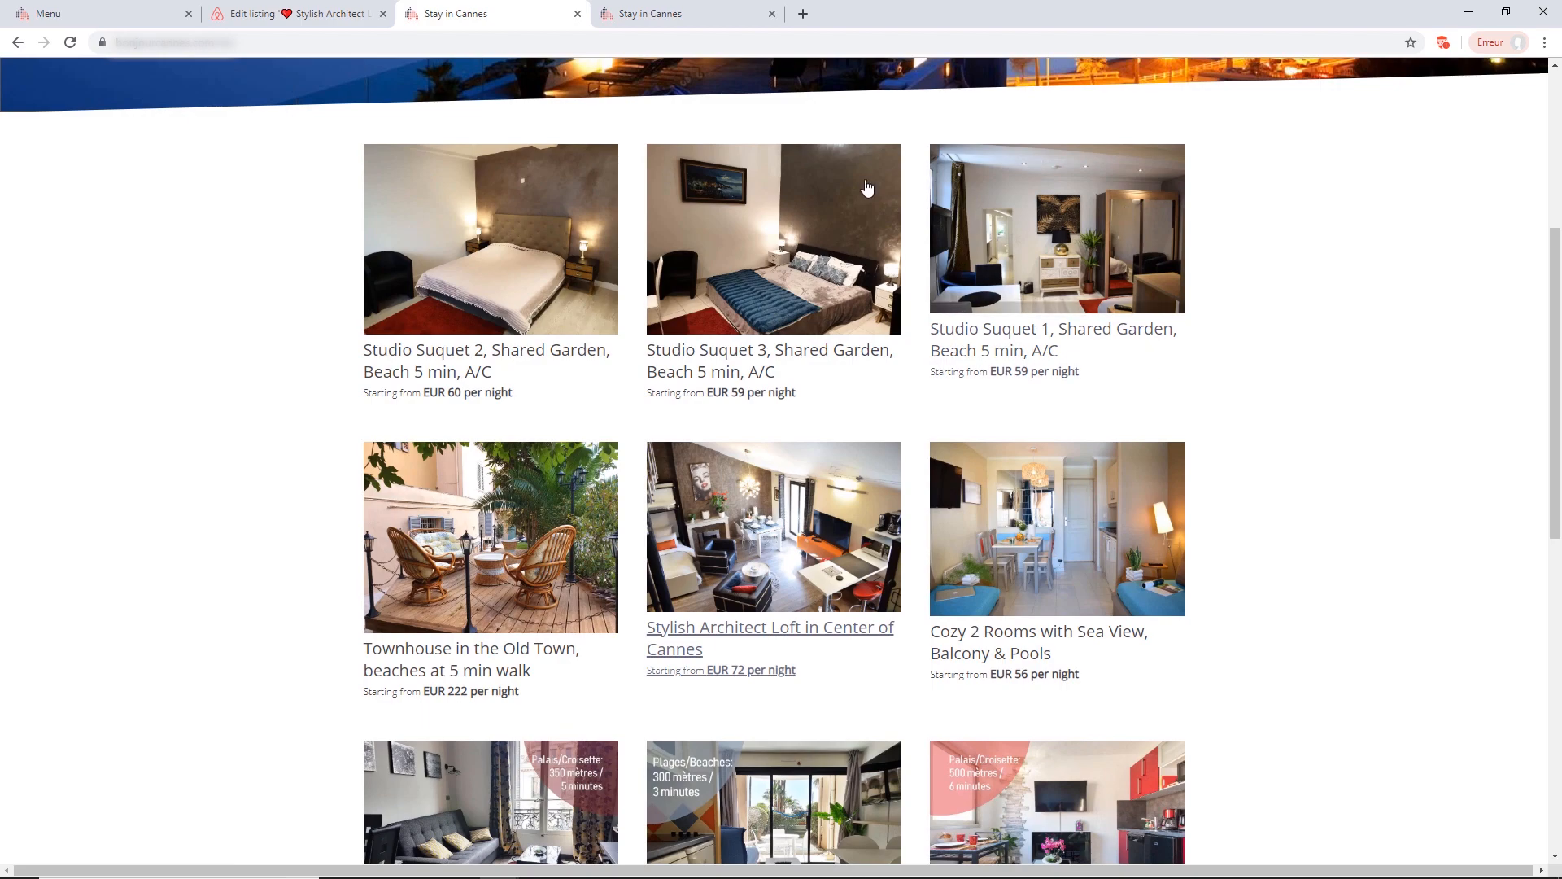
{"action": "scroll", "coordinate": [530, 429], "scroll_direction": "down", "scroll_amount": 2}
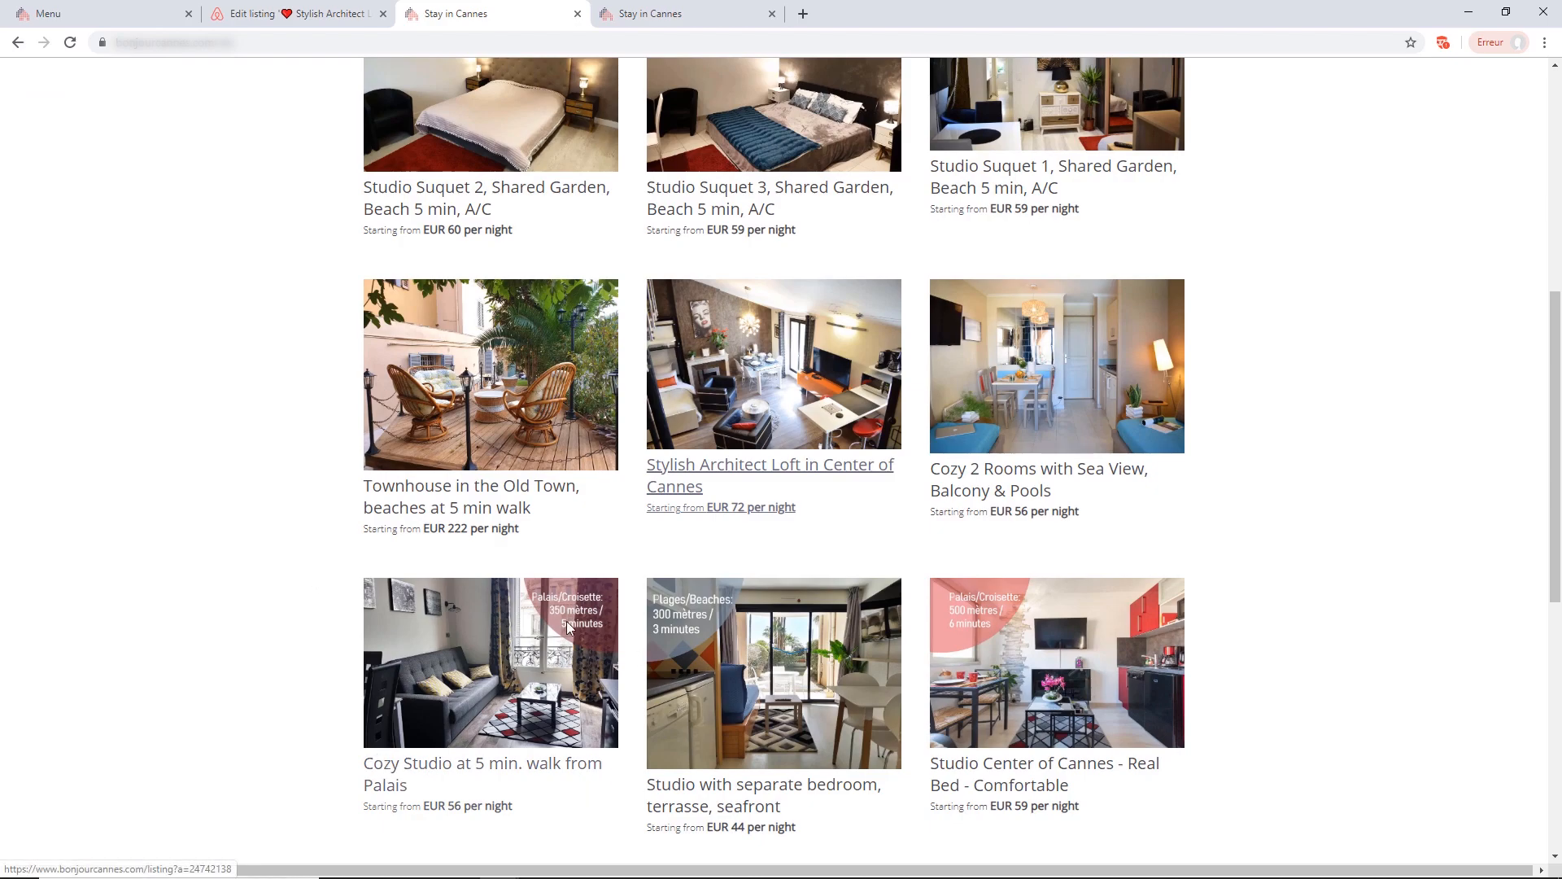
{"action": "scroll", "coordinate": [947, 525], "scroll_direction": "up", "scroll_amount": 5}
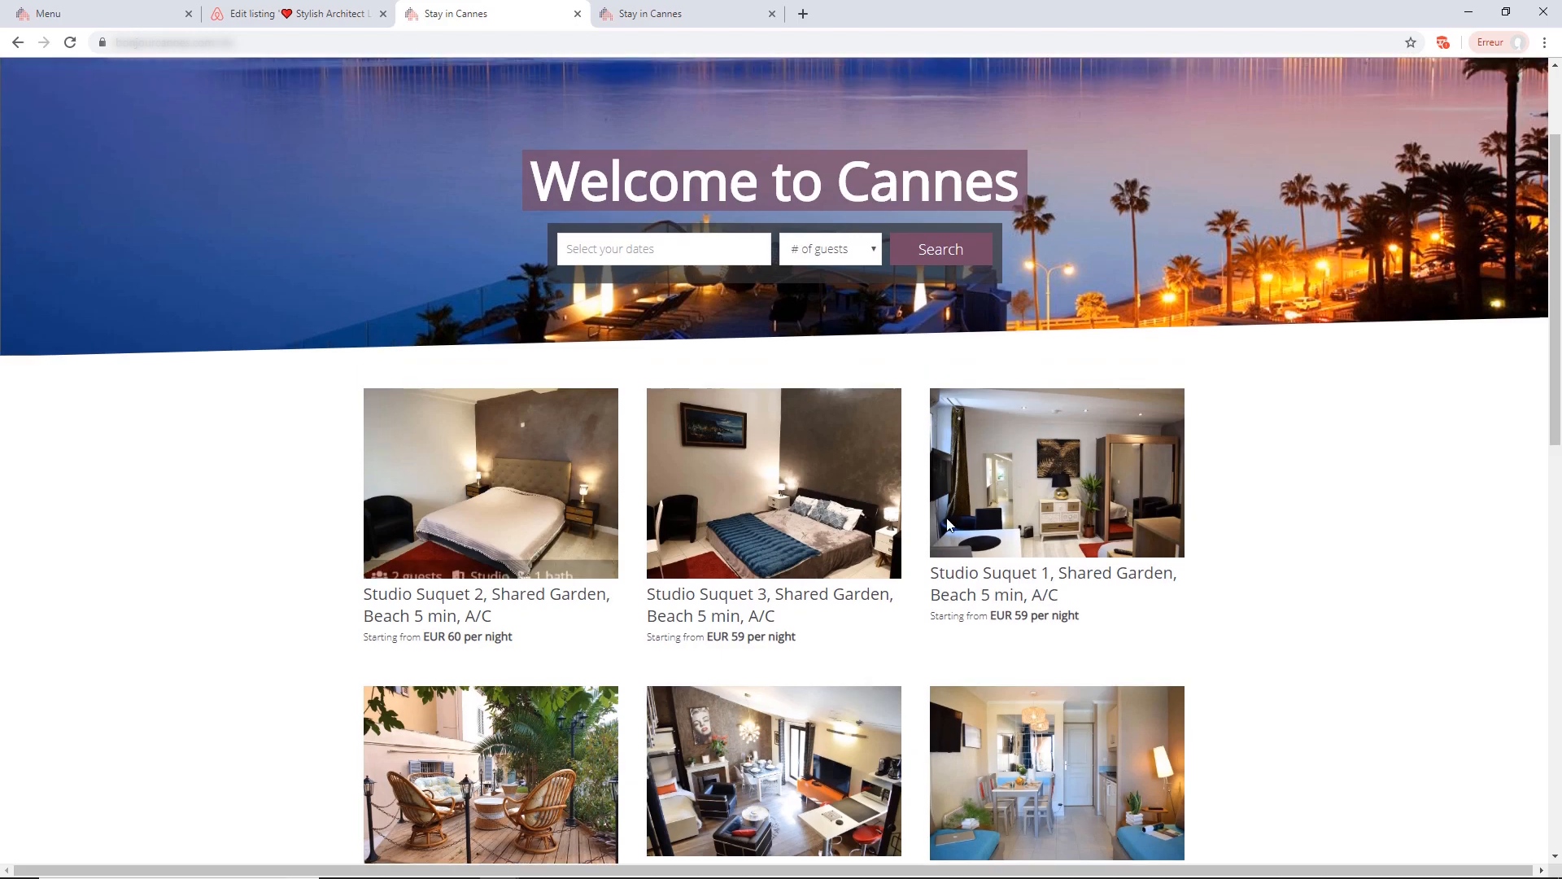
{"action": "scroll", "coordinate": [219, 321], "scroll_direction": "down", "scroll_amount": 6}
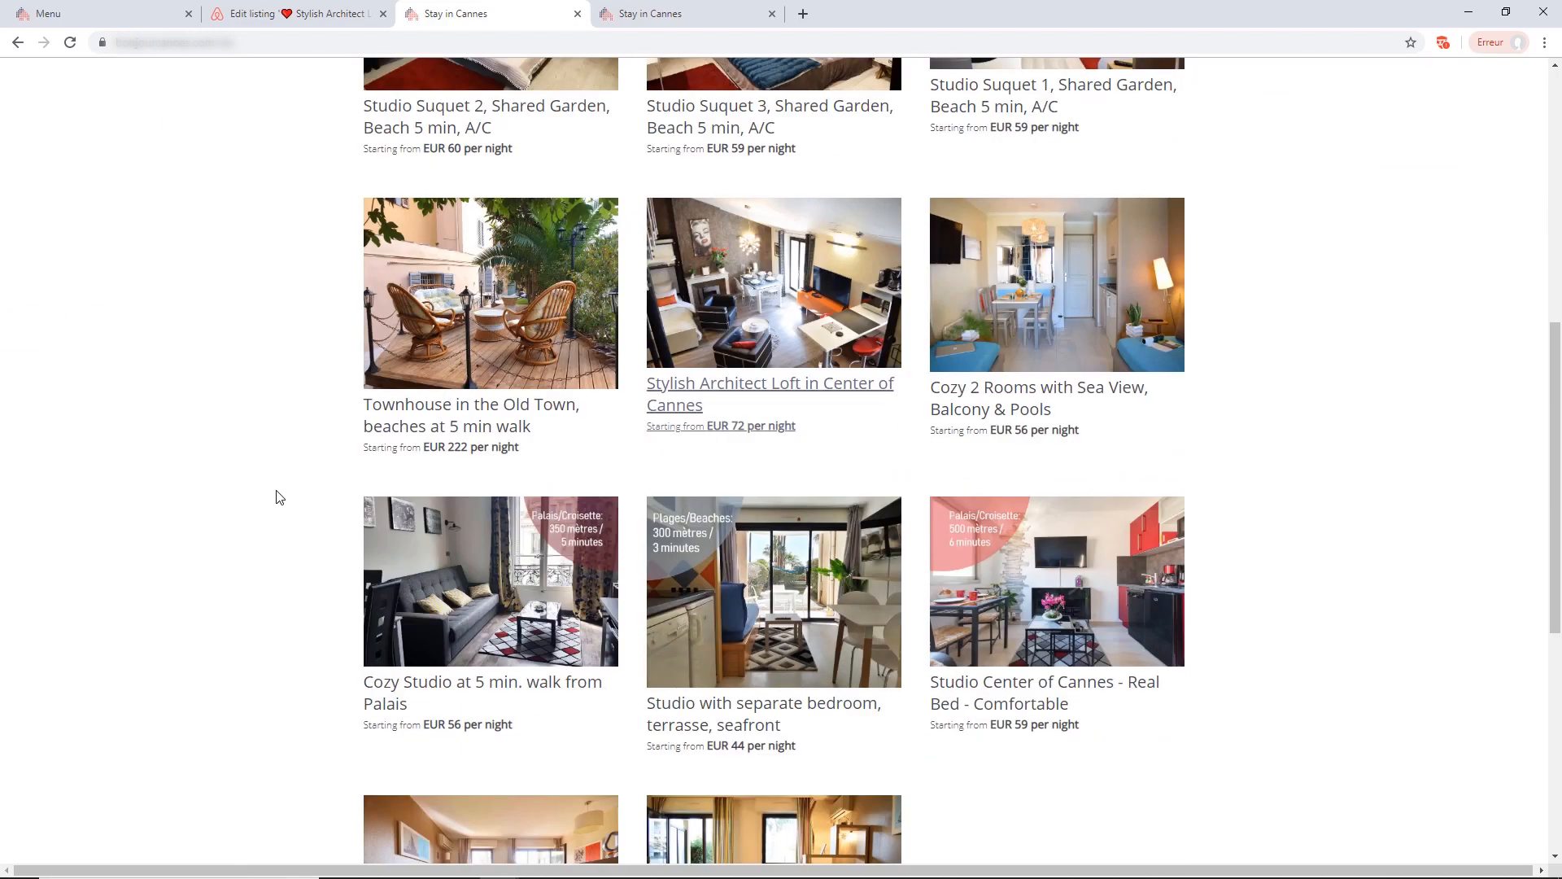
{"action": "scroll", "coordinate": [279, 497], "scroll_direction": "up", "scroll_amount": 7}
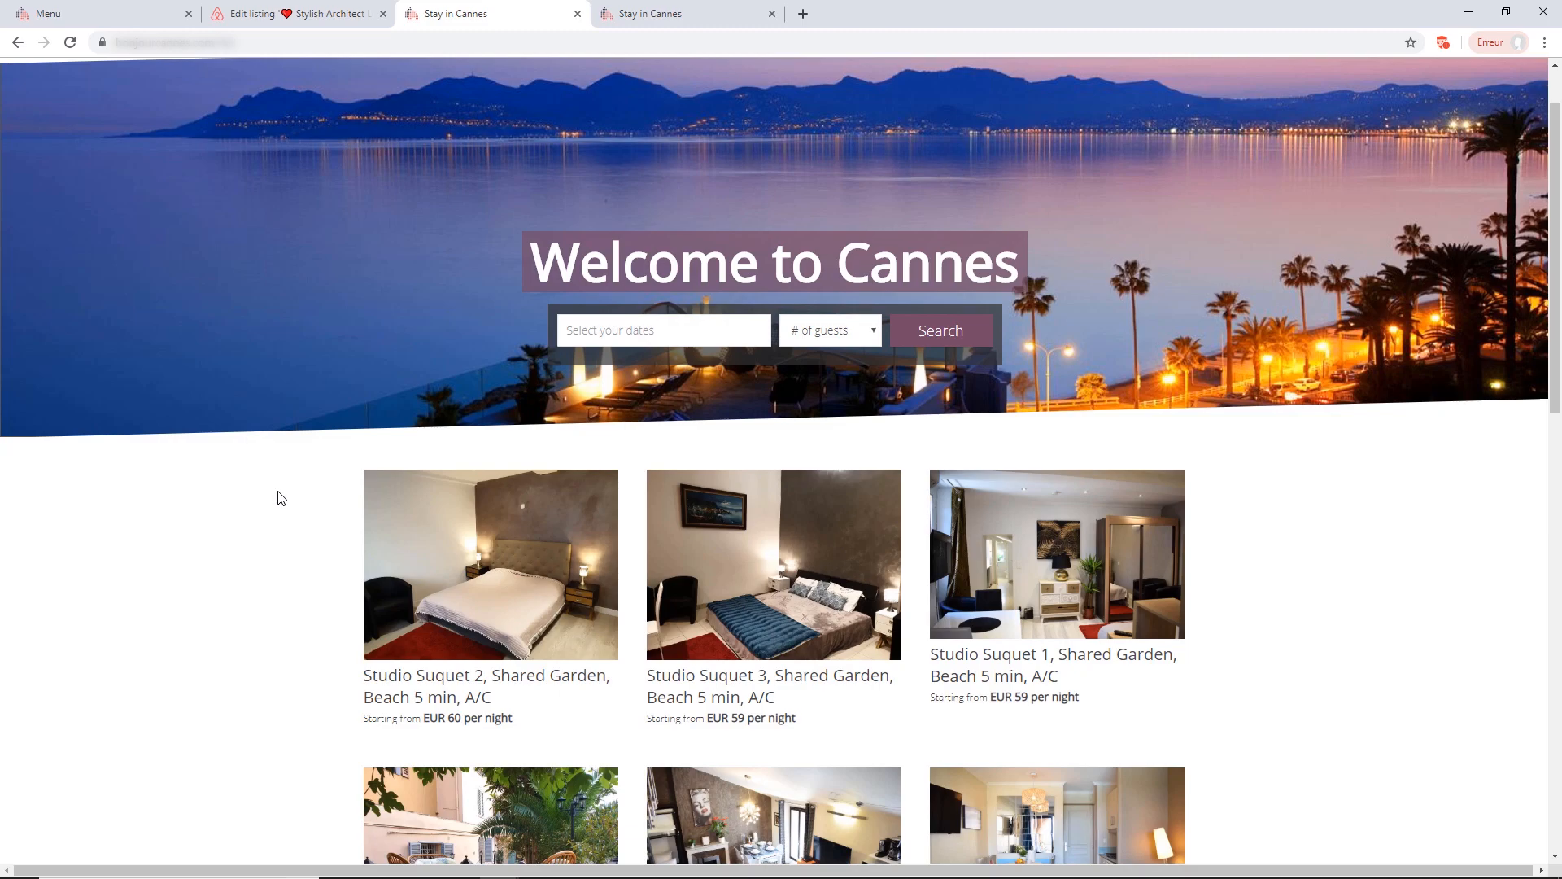
{"action": "scroll", "coordinate": [281, 498], "scroll_direction": "down", "scroll_amount": 5}
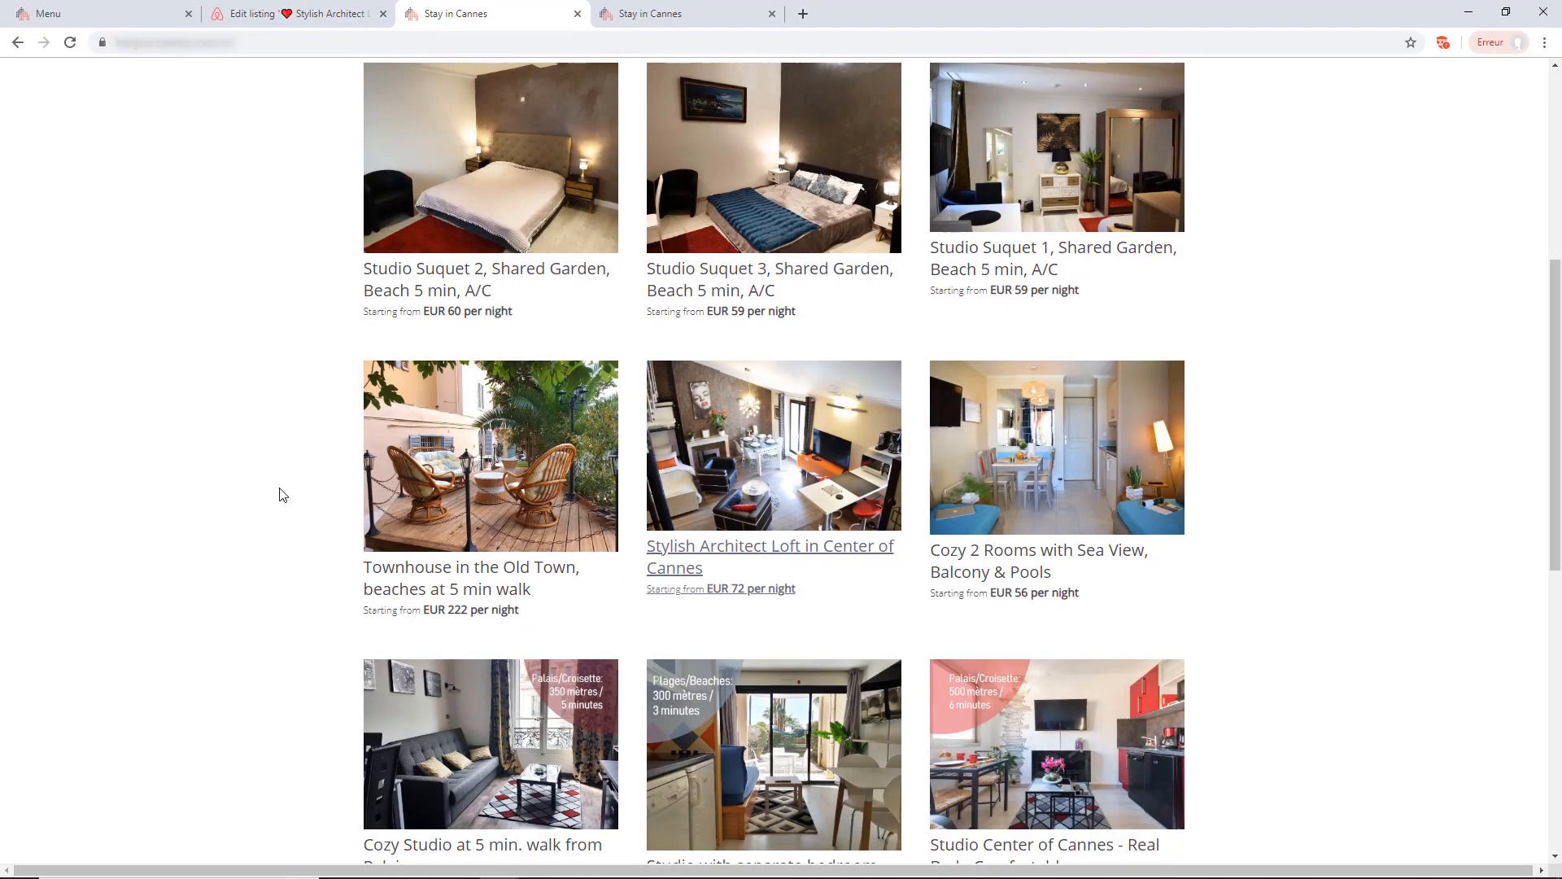
{"action": "scroll", "coordinate": [281, 496], "scroll_direction": "down", "scroll_amount": 1}
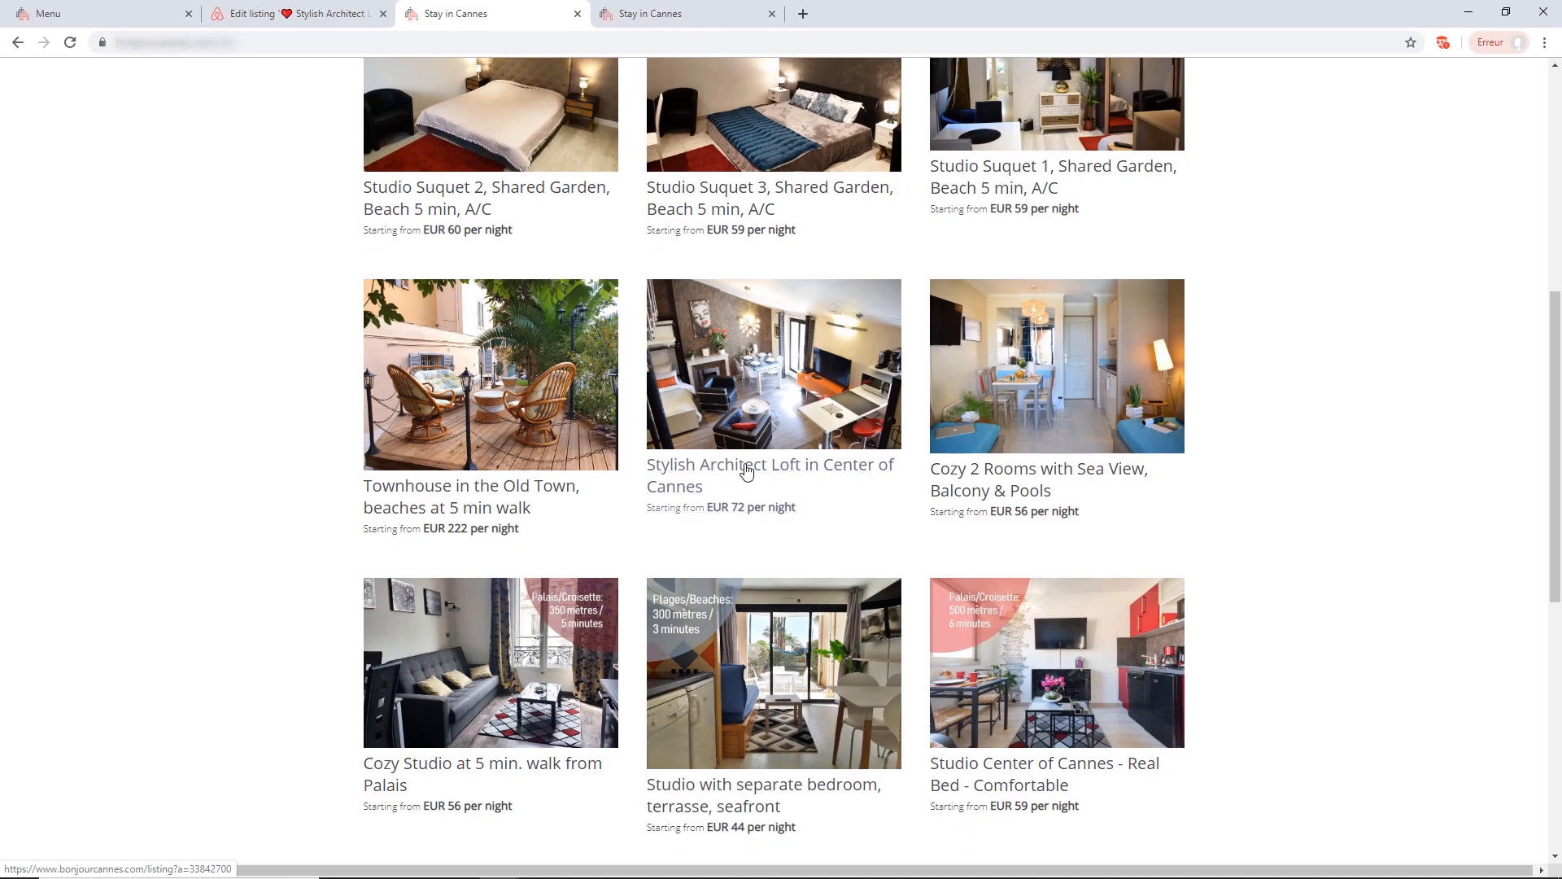
- Open the Stylish Architect Loft listing and check its price for 1 guest from 2019-10-21 to 2019-10-25
{"action": "left_click", "coordinate": [746, 470]}
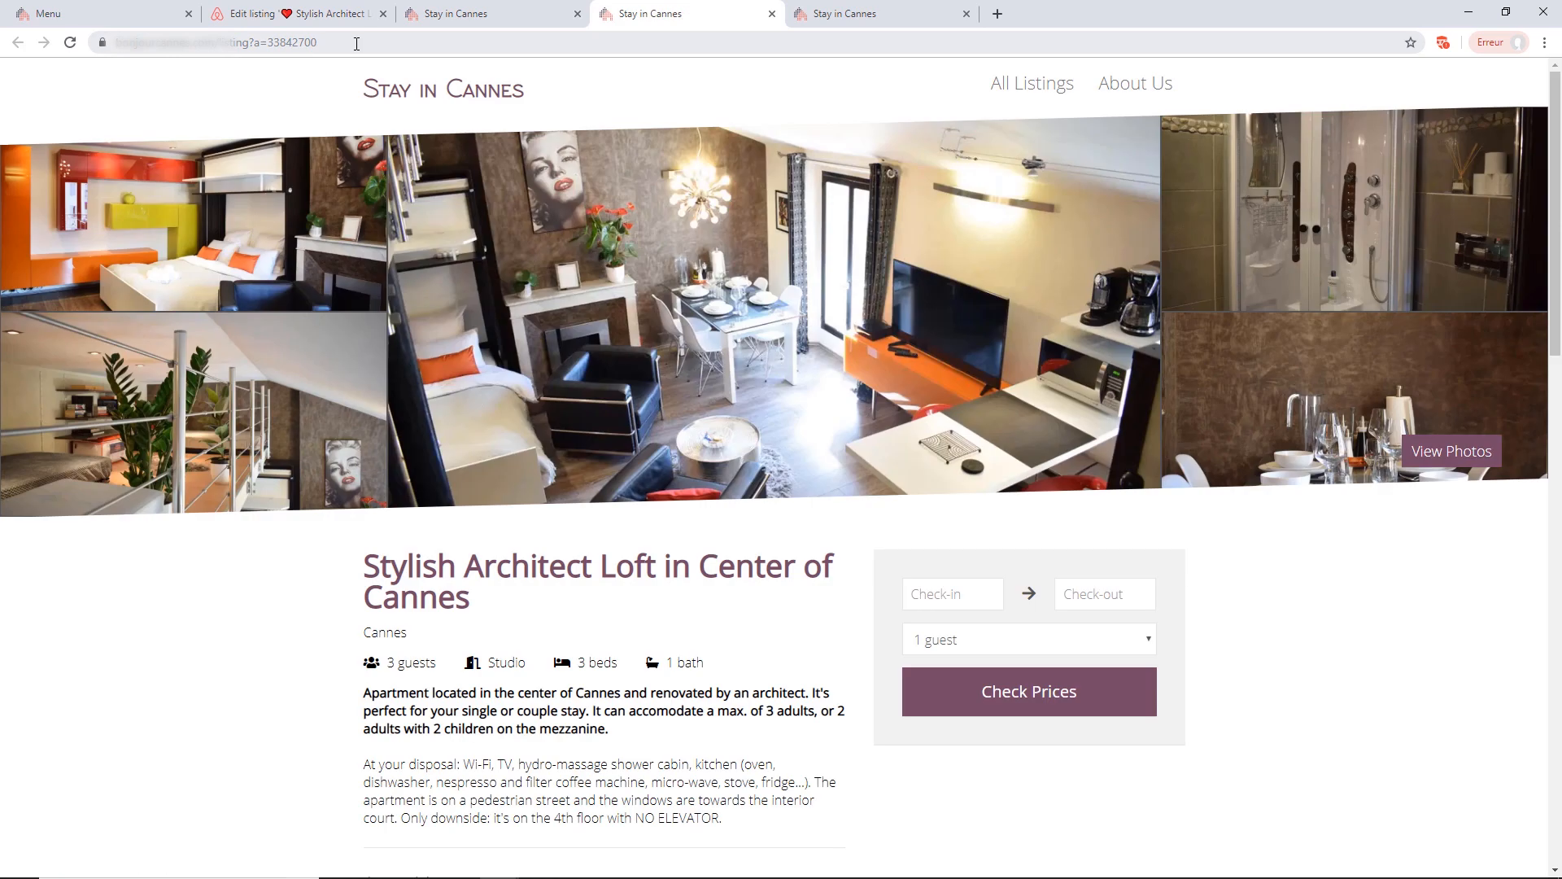
{"action": "left_click", "coordinate": [356, 44]}
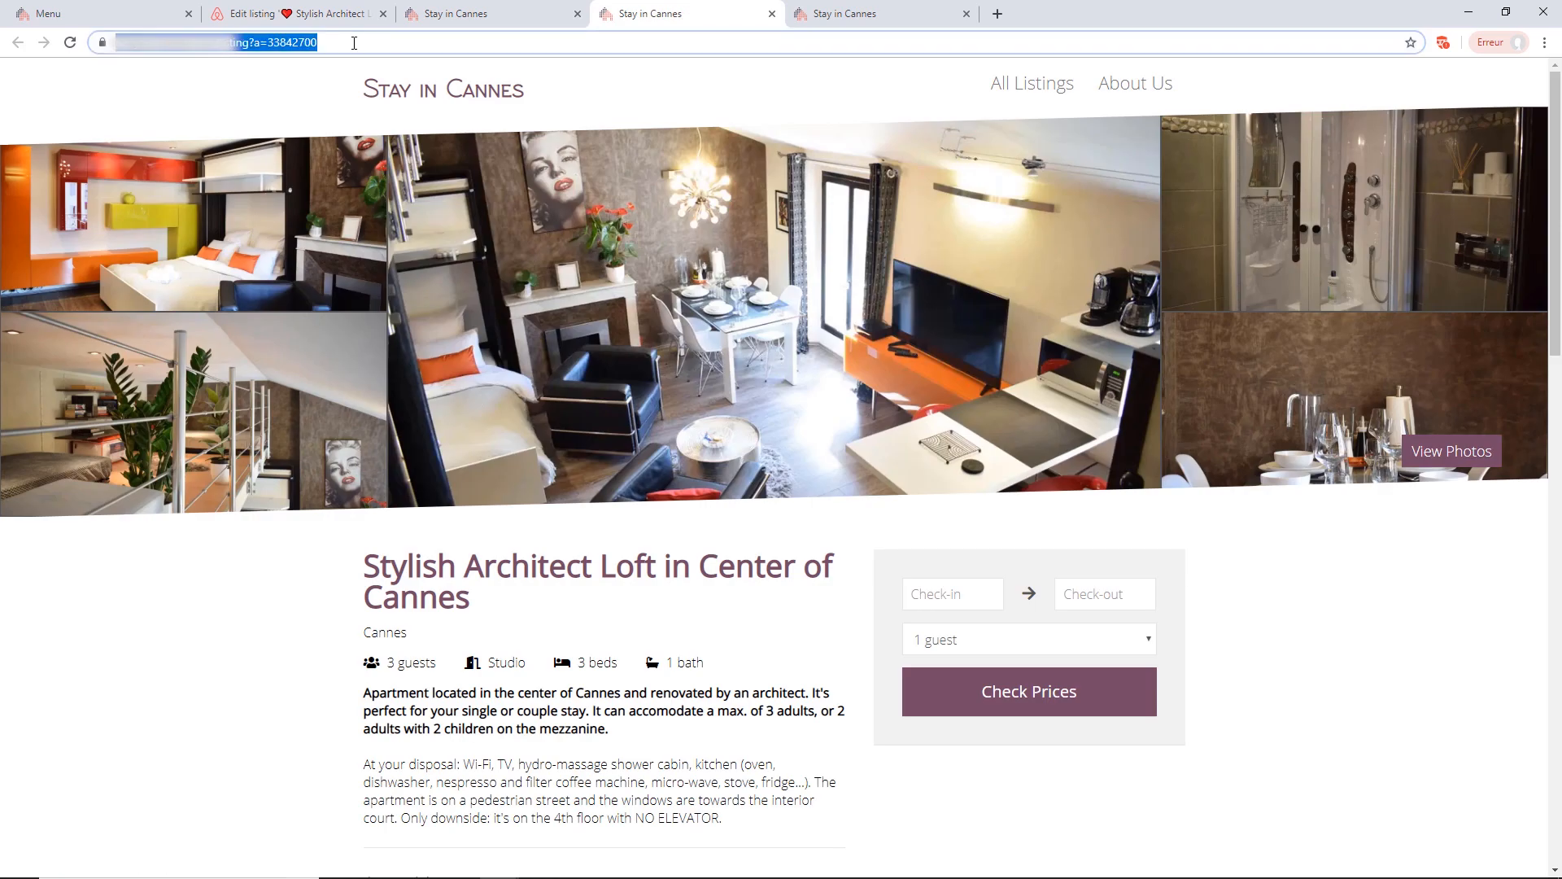
{"action": "left_click", "coordinate": [936, 594]}
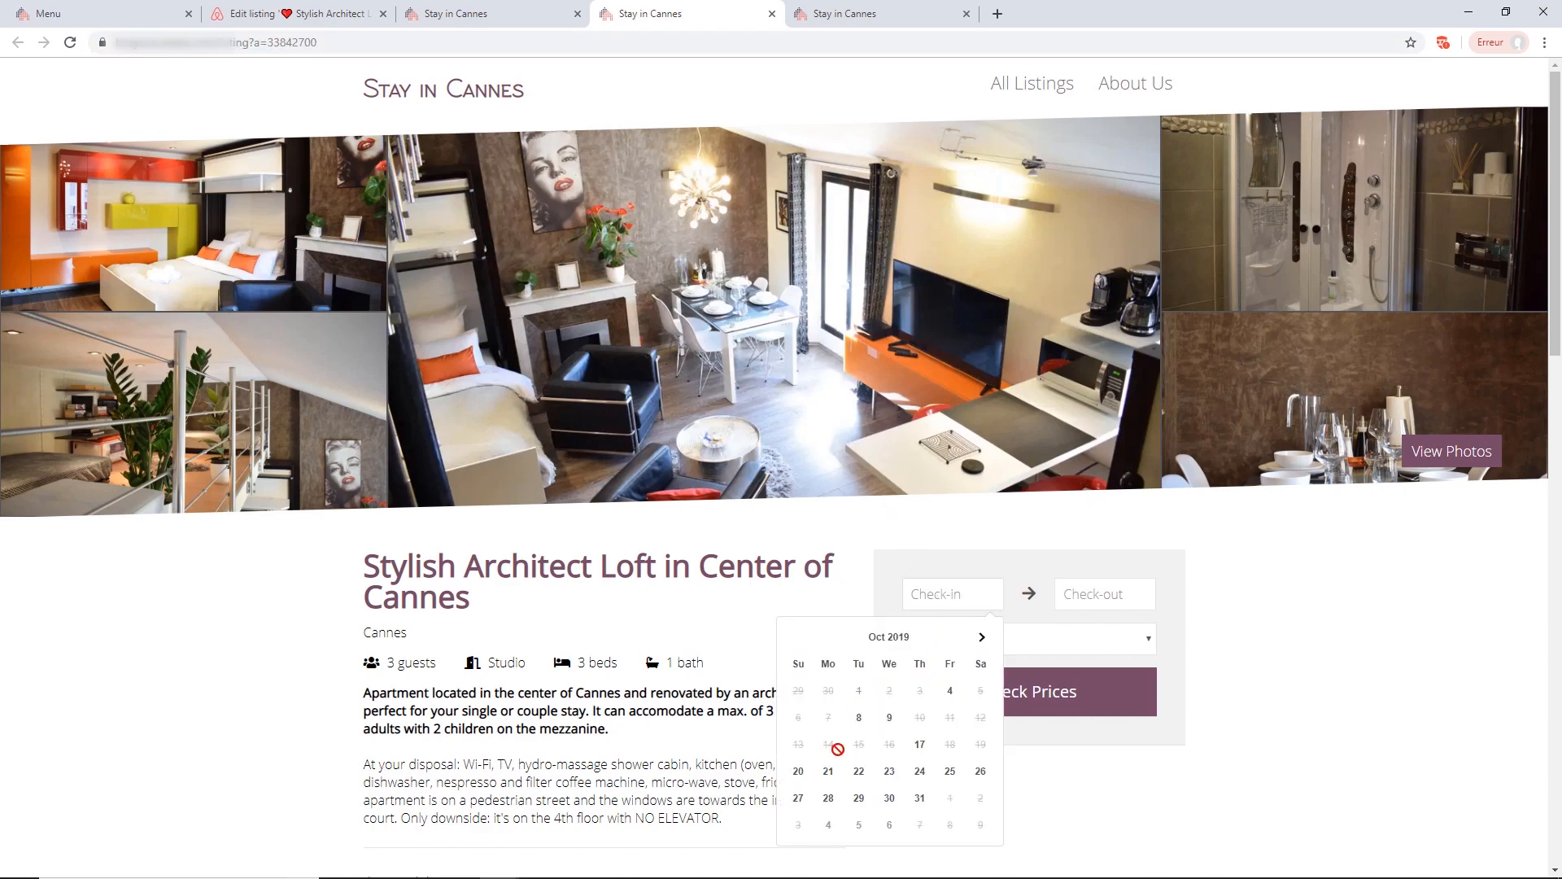
{"action": "left_click", "coordinate": [829, 773]}
{"action": "left_click", "coordinate": [1100, 773]}
{"action": "left_click", "coordinate": [1106, 713]}
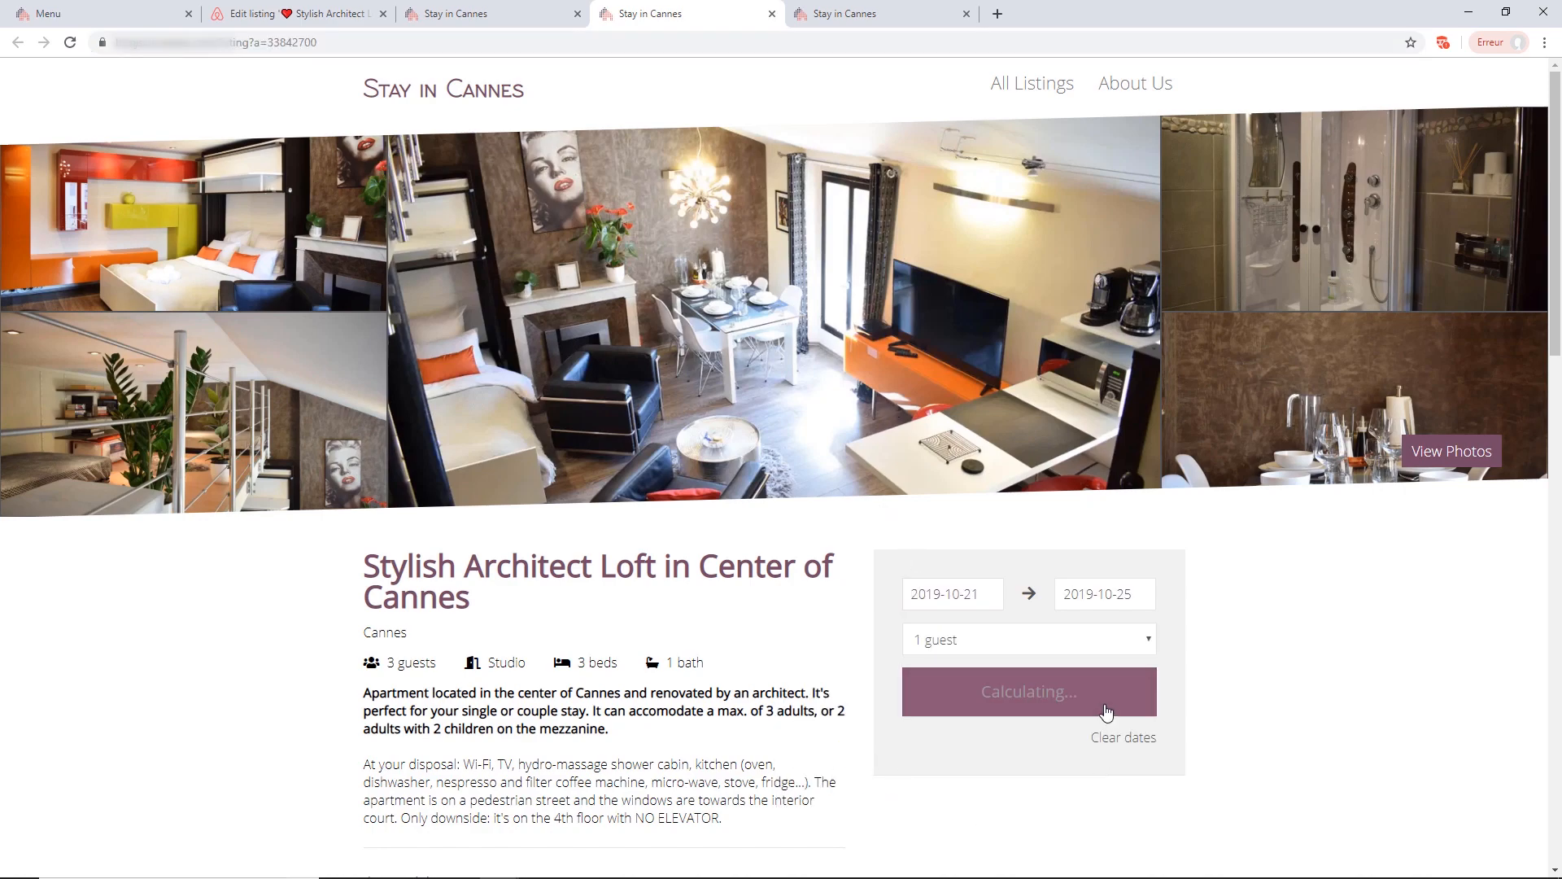